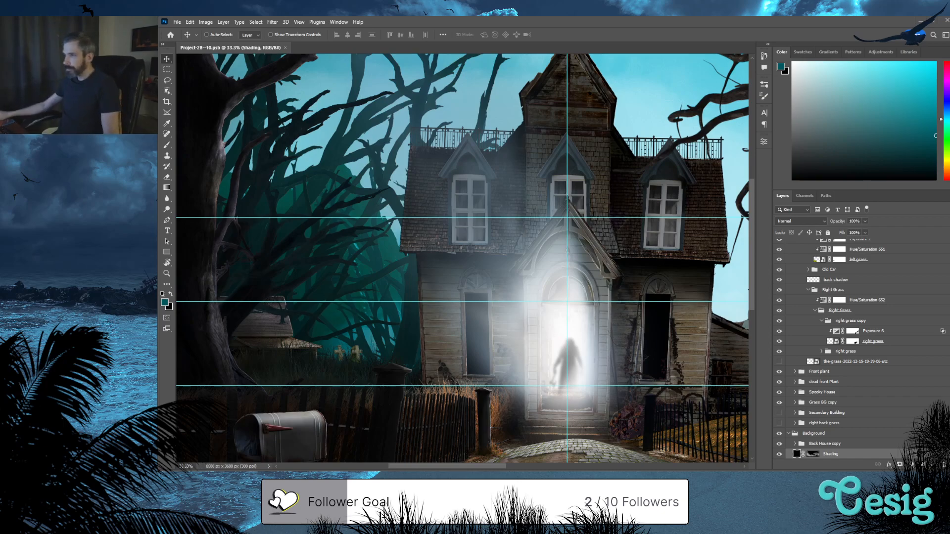
Hide the guides over the haunted house composition
left_click_drag(510, 330, 428, 317)
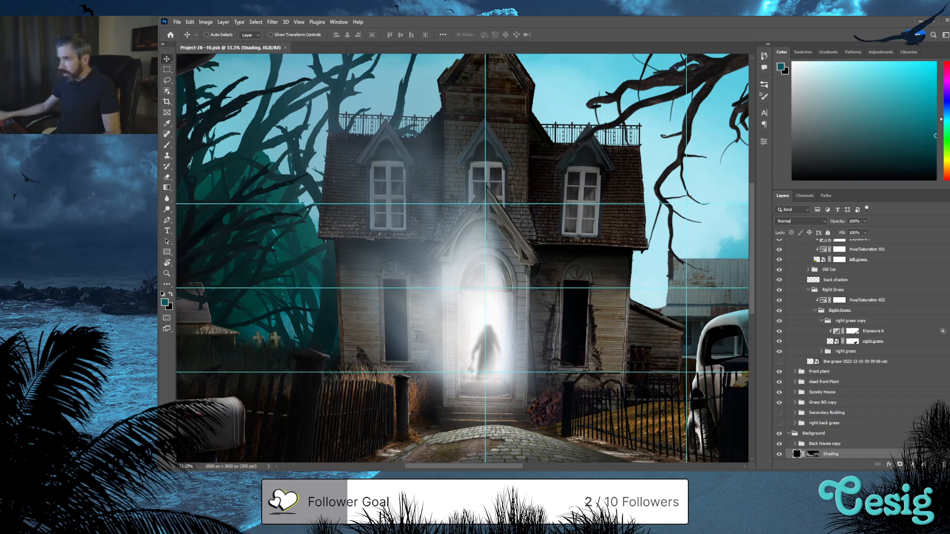
key("ctrl+semicolon")
left_click_drag(391, 349, 520, 303)
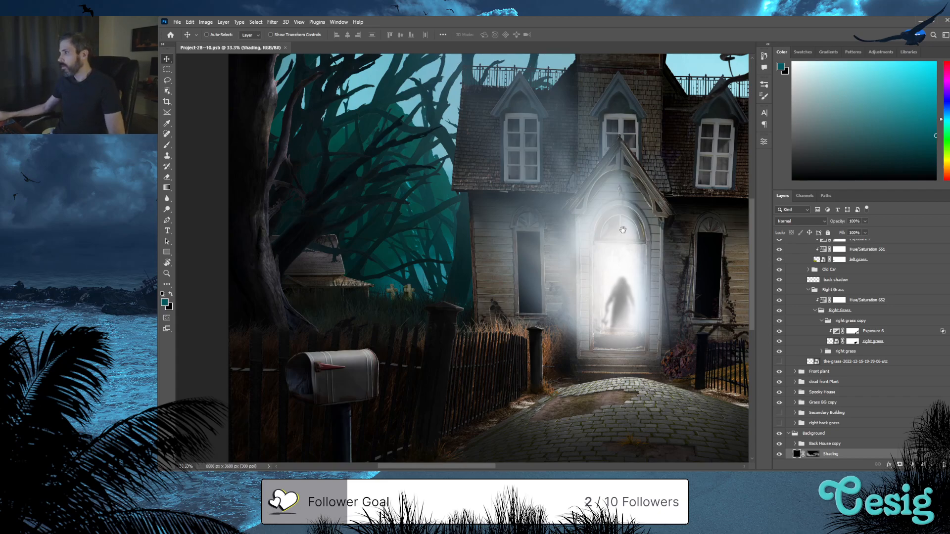
Hide the Shading layer directly below the Back House copy group
left_click_drag(622, 229, 509, 287)
left_click_drag(573, 293, 604, 206)
left_click_drag(415, 250, 458, 253)
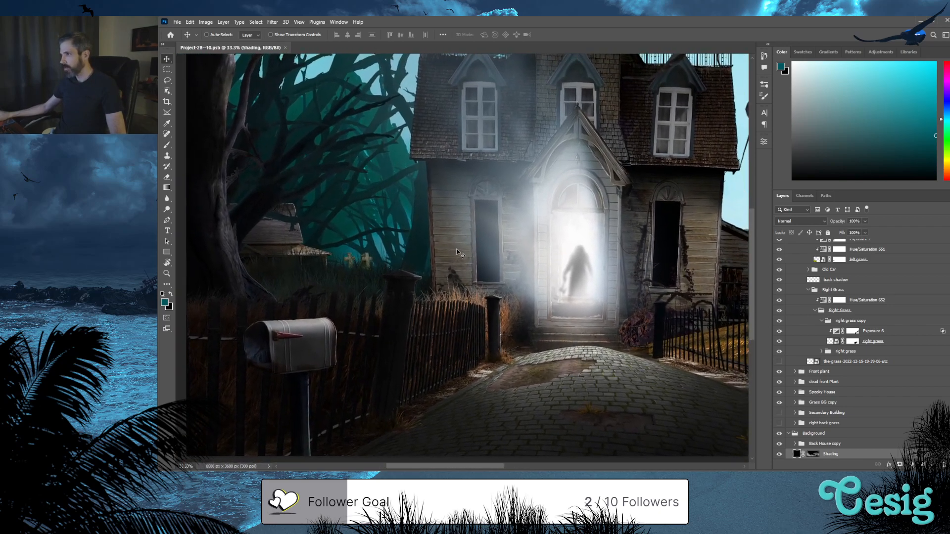
scroll(260, 229, "up", 3)
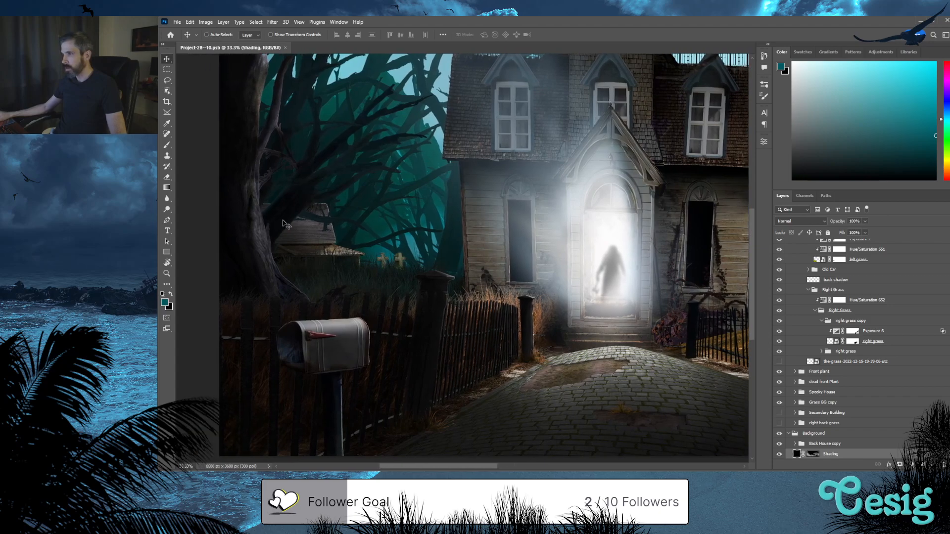
scroll(297, 217, "up", 1)
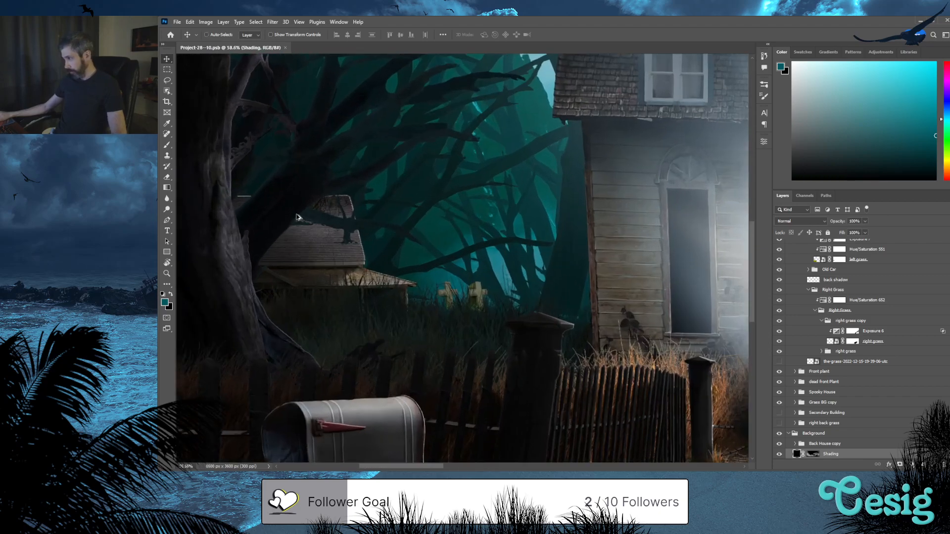
scroll(330, 260, "up", 3)
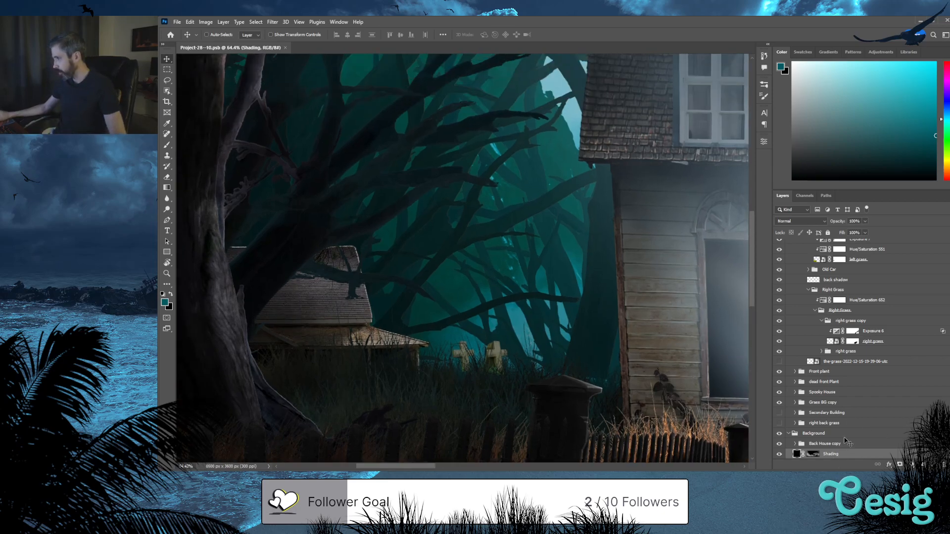
scroll(847, 445, "down", 3)
left_click(779, 392)
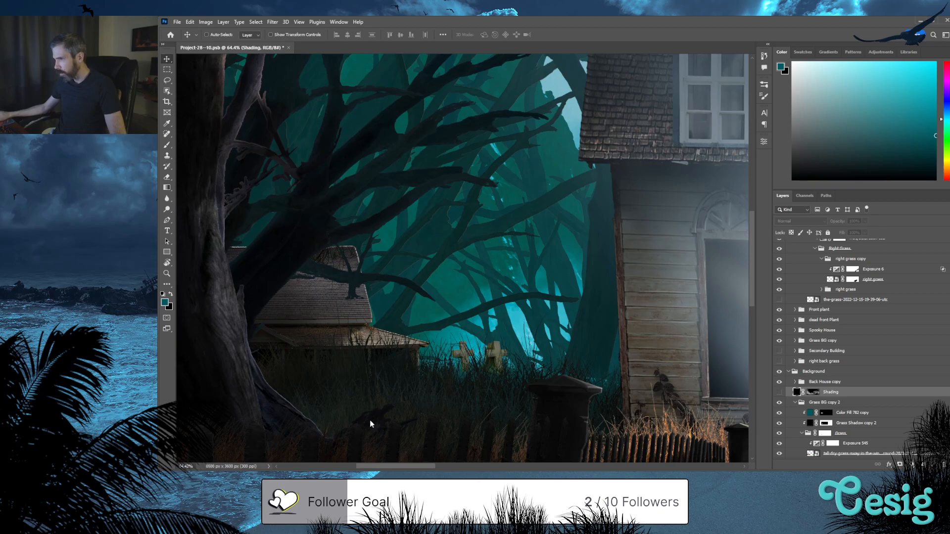
Expand the Back House copy group and target the Exposure 20 layer mask with the Brush tool
key("alt+bracketright")
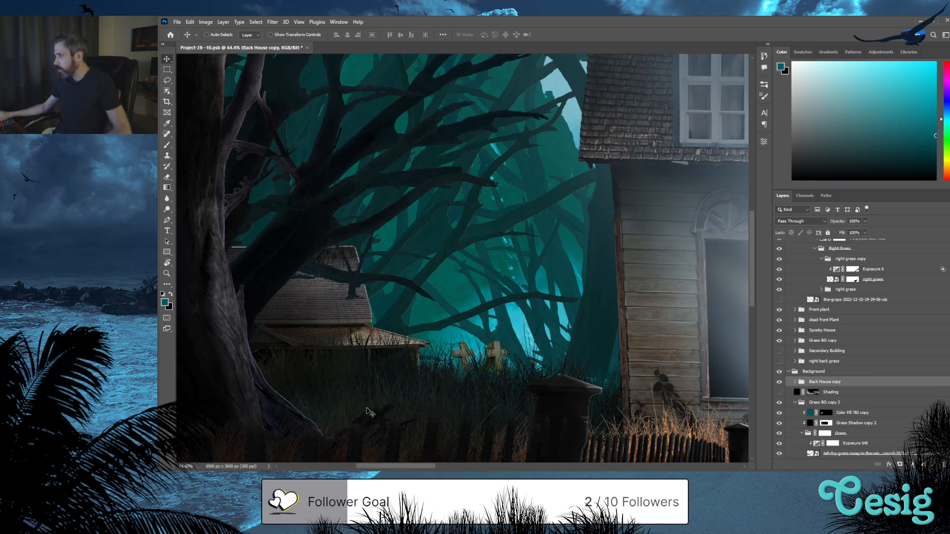
left_click(795, 382)
scroll(842, 376, "down", 2)
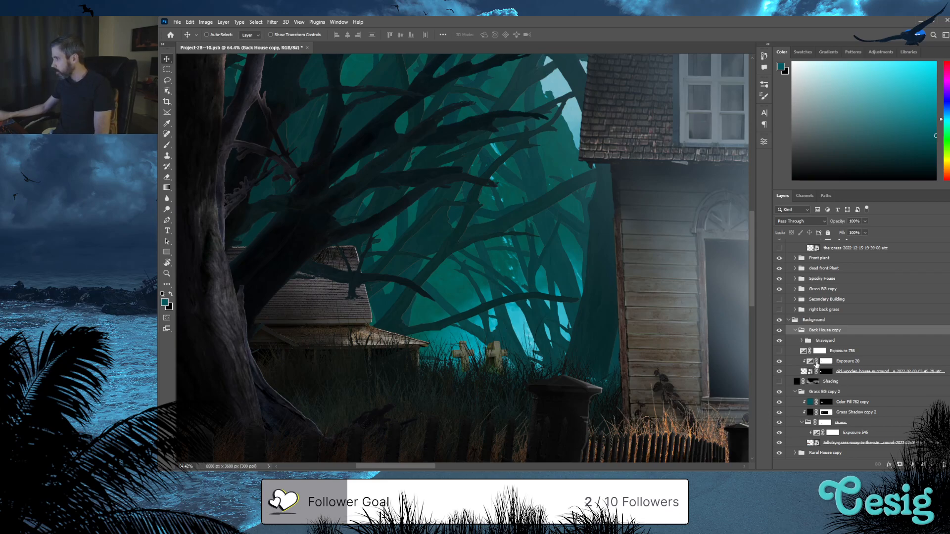
left_click(826, 361)
key("b")
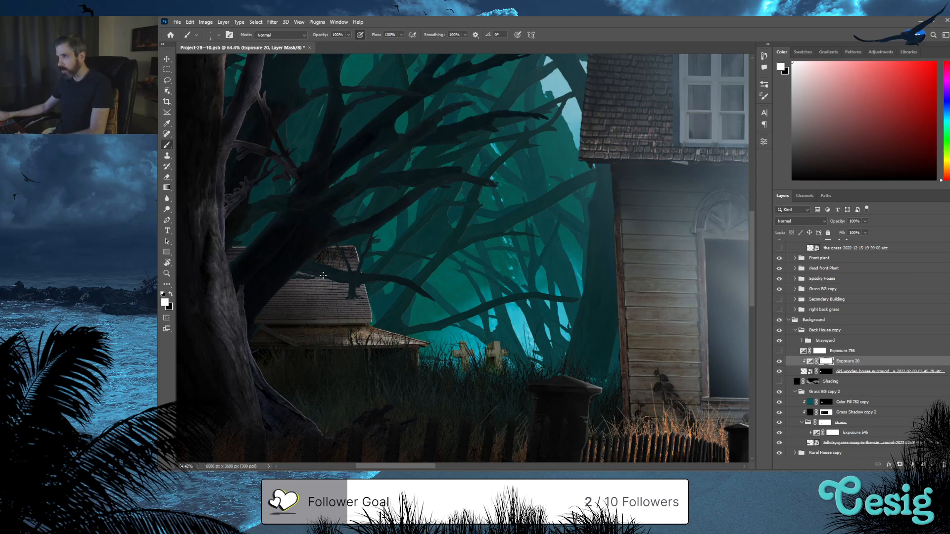
Try an enlarged brush stroke over the back house roof on the Exposure 20 mask, undo it and reduce the brush size
key("bracketright")
key("bracketright")
key("bracketright")
key("bracketright")
key("bracketright")
key("bracketright")
key("bracketright")
key("bracketright")
key("bracketright")
key("bracketright")
key("bracketright")
key("bracketright")
key("bracketright")
key("bracketright")
key("bracketright")
key("bracketright")
key("bracketright")
key("bracketright")
key("bracketright")
key("bracketright")
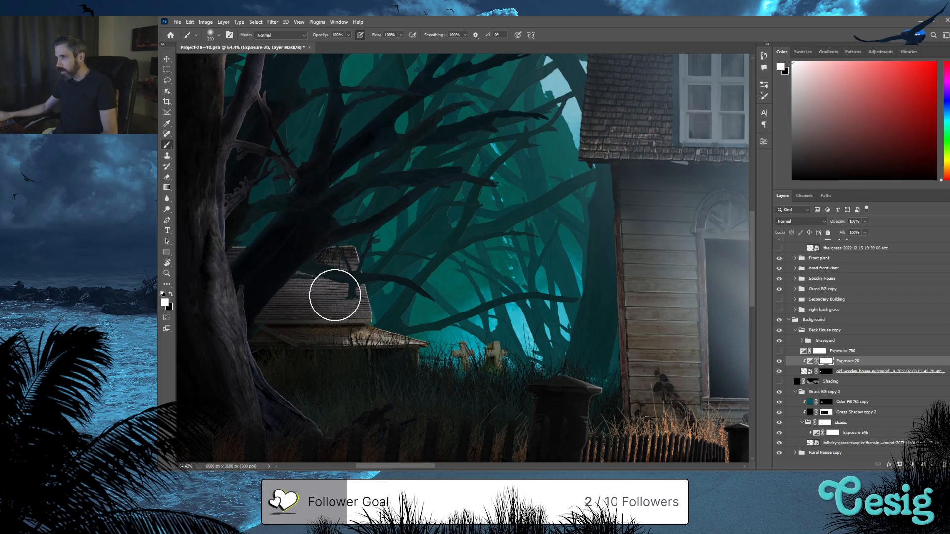
left_click_drag(335, 296, 334, 295)
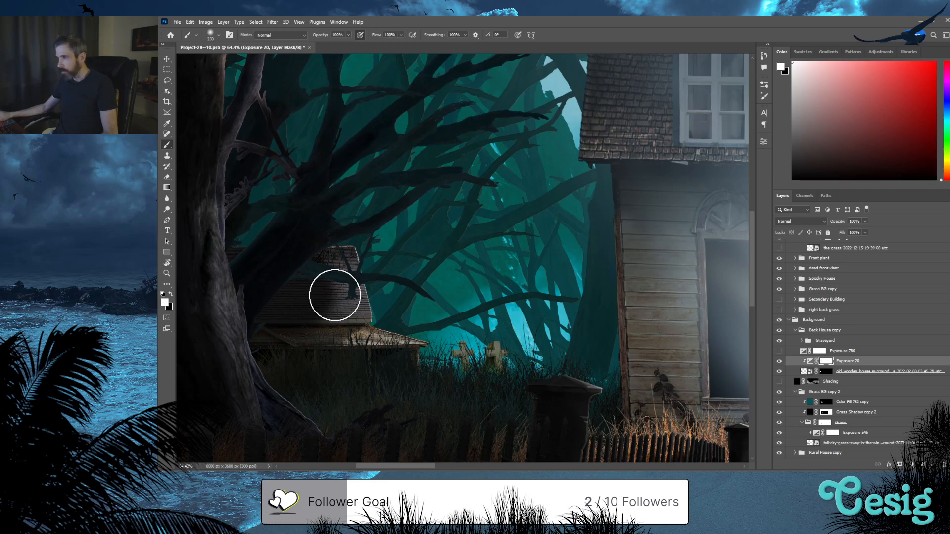
key("ctrl+z")
key("bracketleft")
key("bracketleft")
key("bracketleft")
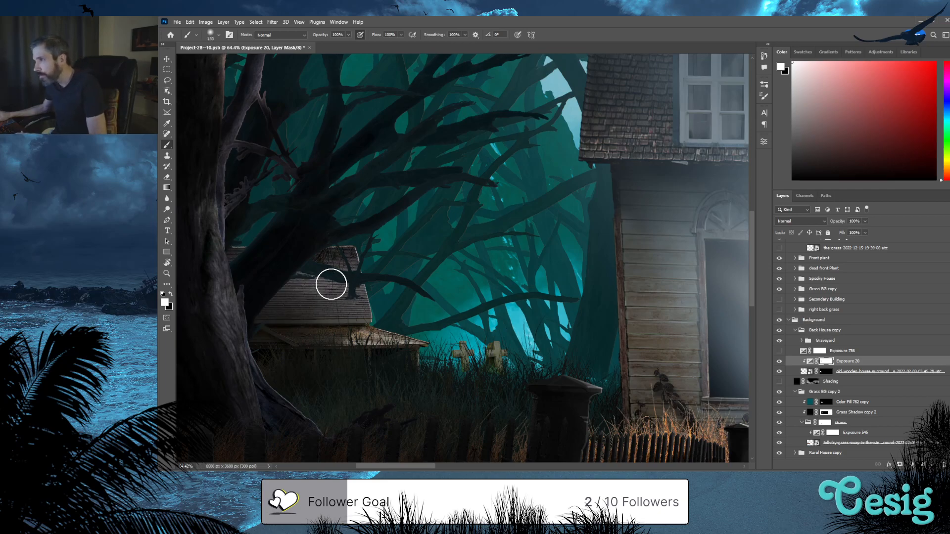
Try retouching the back house roof on the Exposure 20 mask again with a smaller brush at reduced opacity
key("v")
left_click_drag(657, 272, 329, 275)
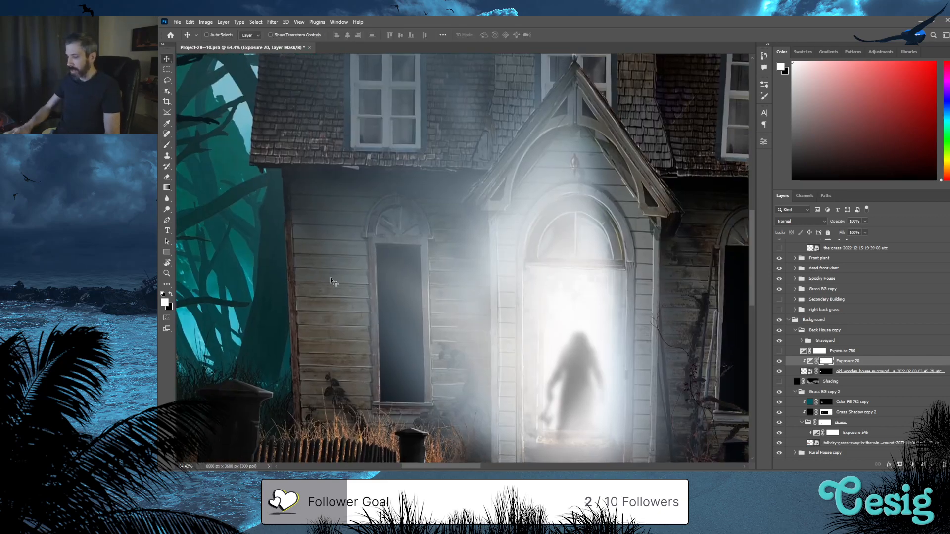
key("ctrl+minus")
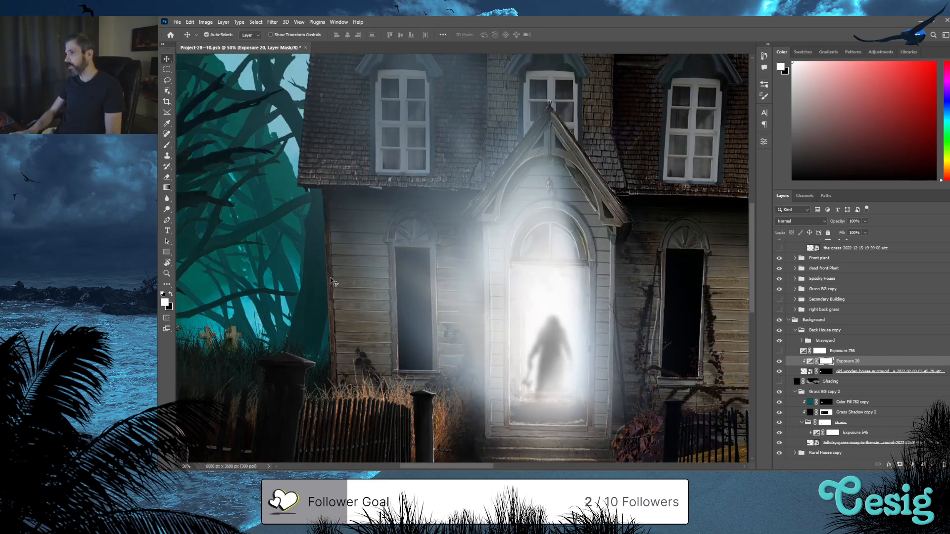
key("ctrl+minus")
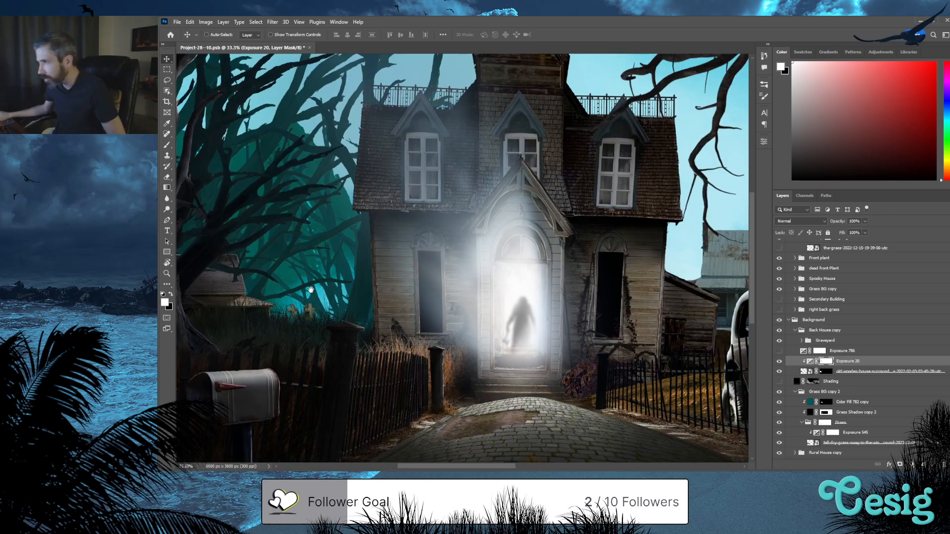
left_click_drag(307, 290, 371, 296)
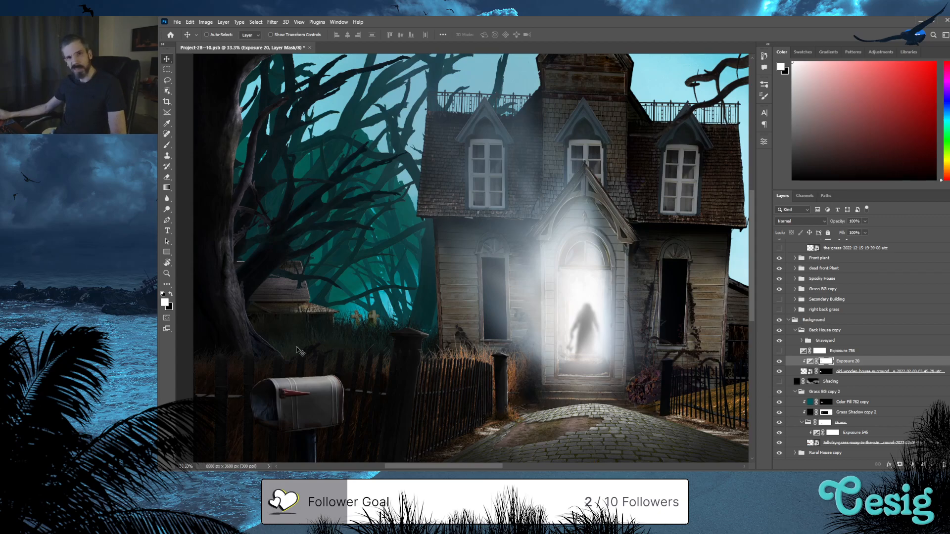
scroll(306, 286, "up", 5)
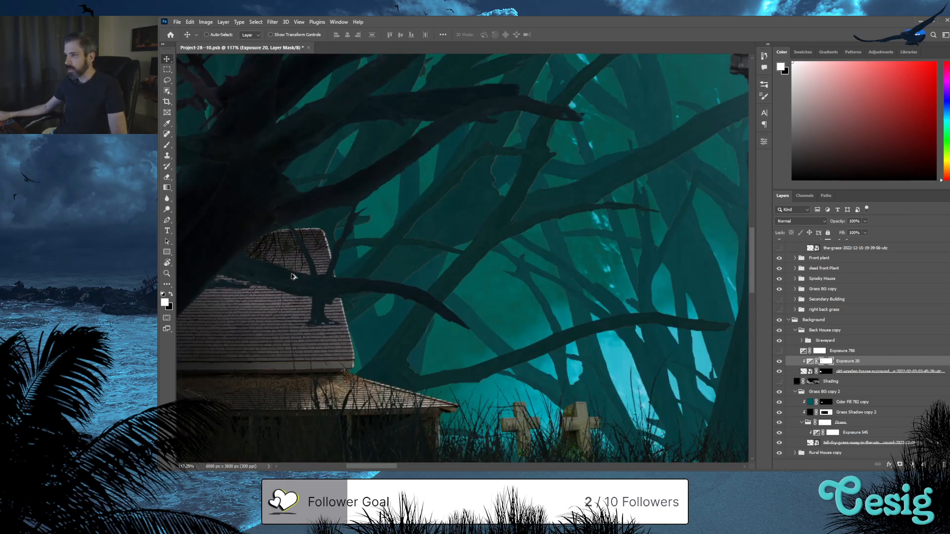
left_click_drag(296, 280, 511, 258)
key("b")
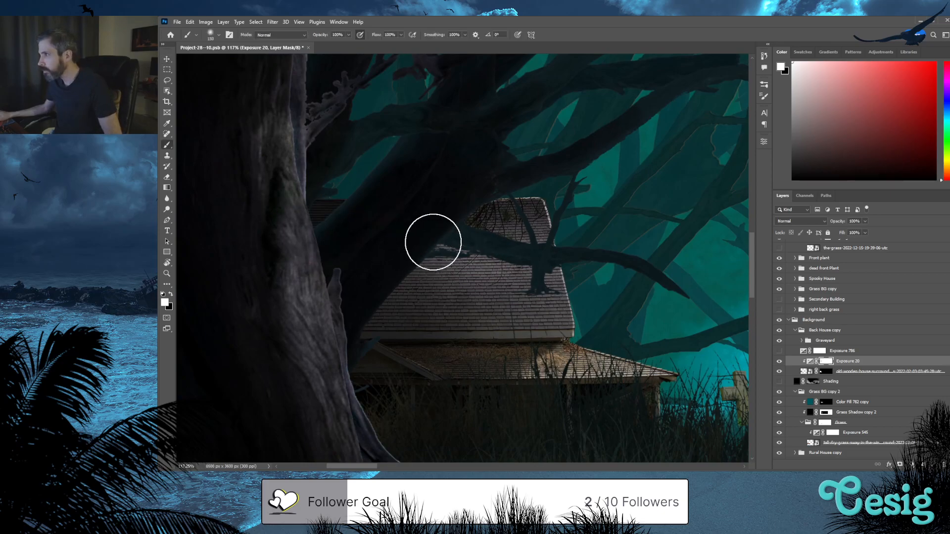
key("ctrl+z")
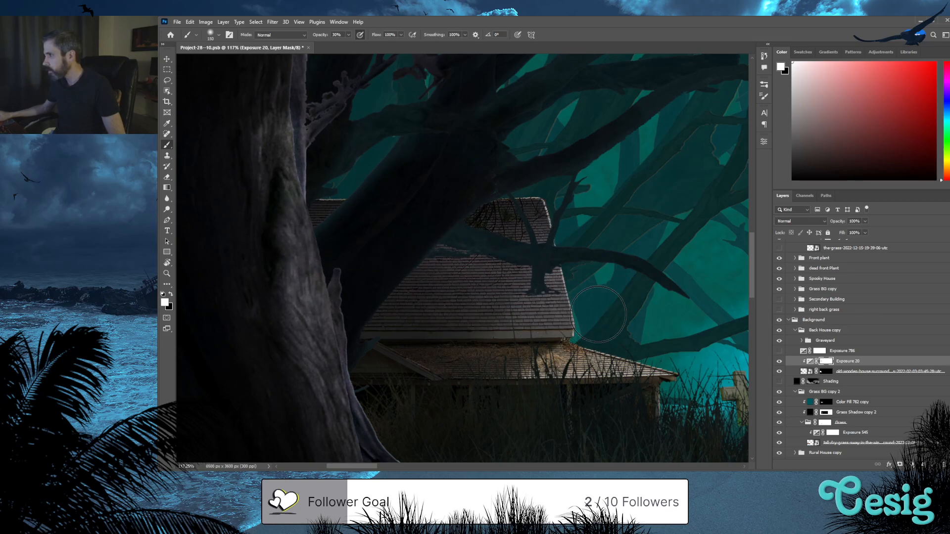
key("bracketleft")
key("bracketleft")
mouse_move(544, 290)
left_mouse_down()
mouse_move(553, 318)
mouse_move(547, 291)
left_mouse_up()
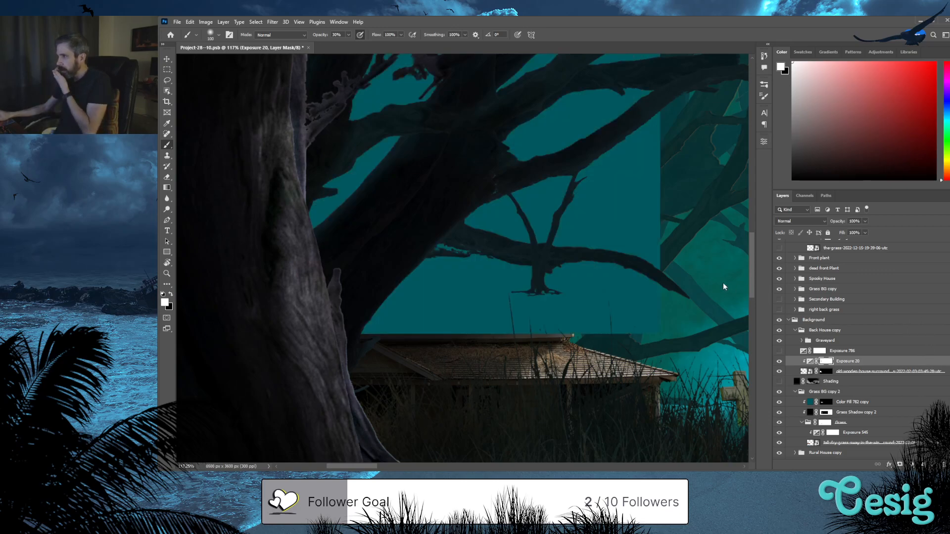
Add a solid color fill layer in black (000000) above Exposure 20 and name it Shadow
left_click(706, 280, "alt")
key("F2")
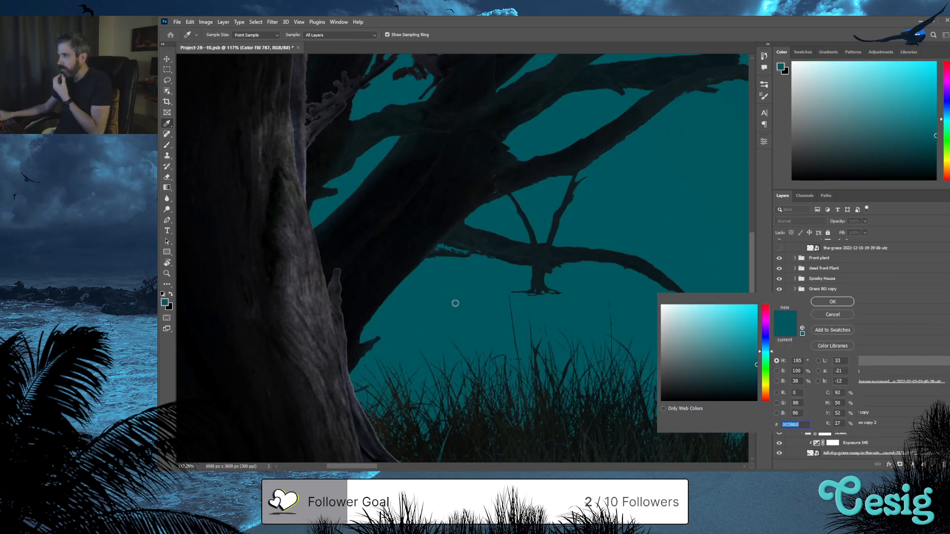
type("000000")
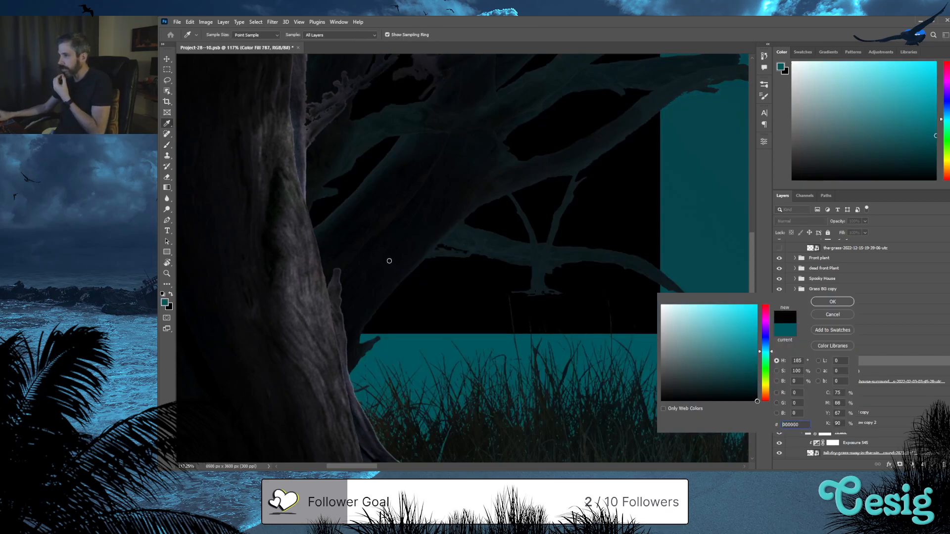
left_click(842, 302)
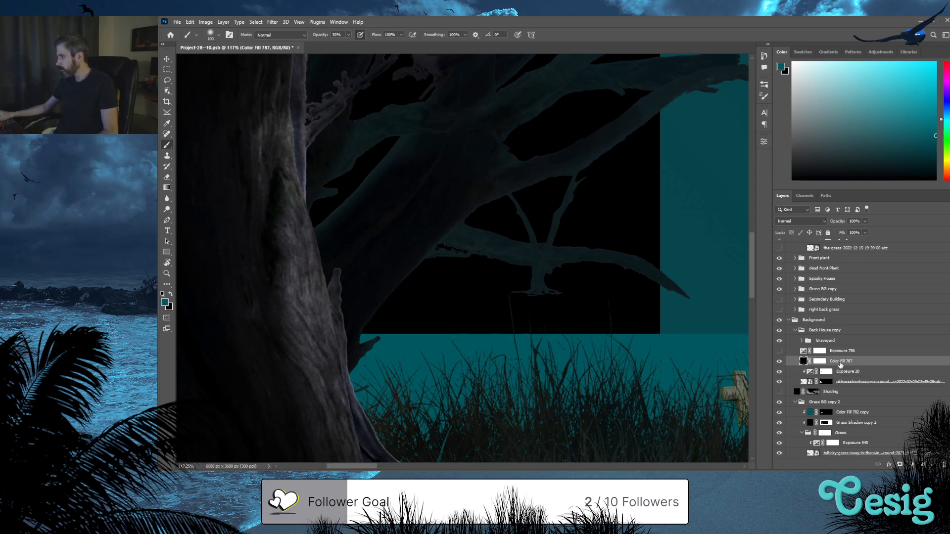
type("Shadow")
key("Return")
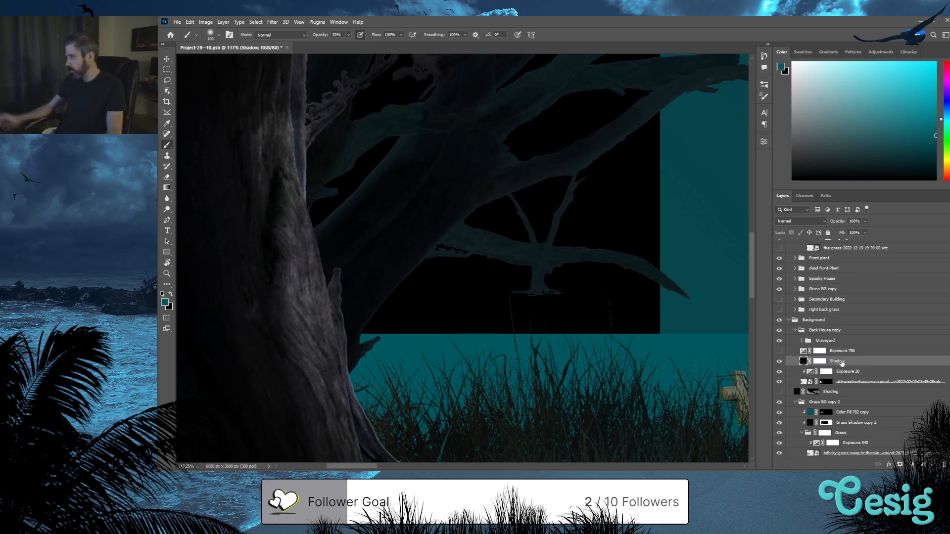
Restrict the Shadow fill to the back house roof by inverting and painting its mask, and clip it to the layers below
left_click(821, 362)
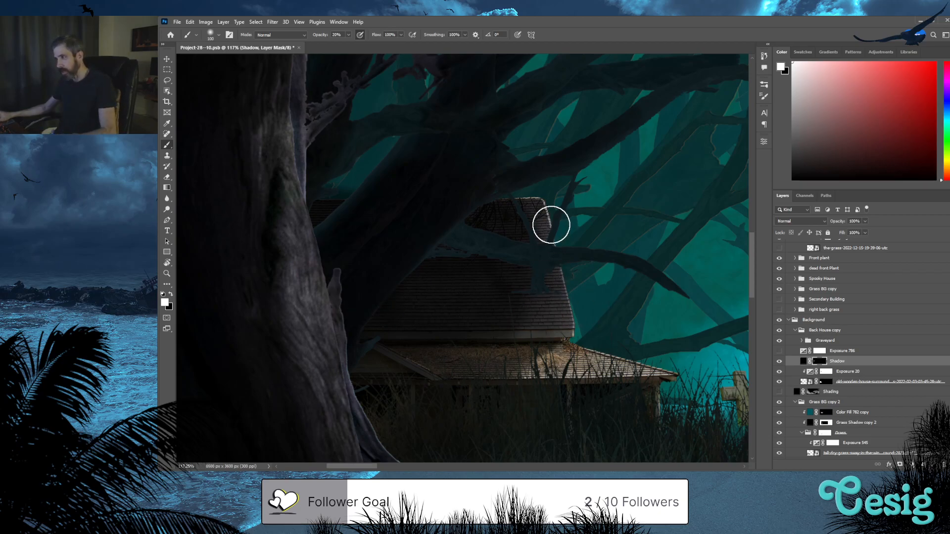
key("bracketright")
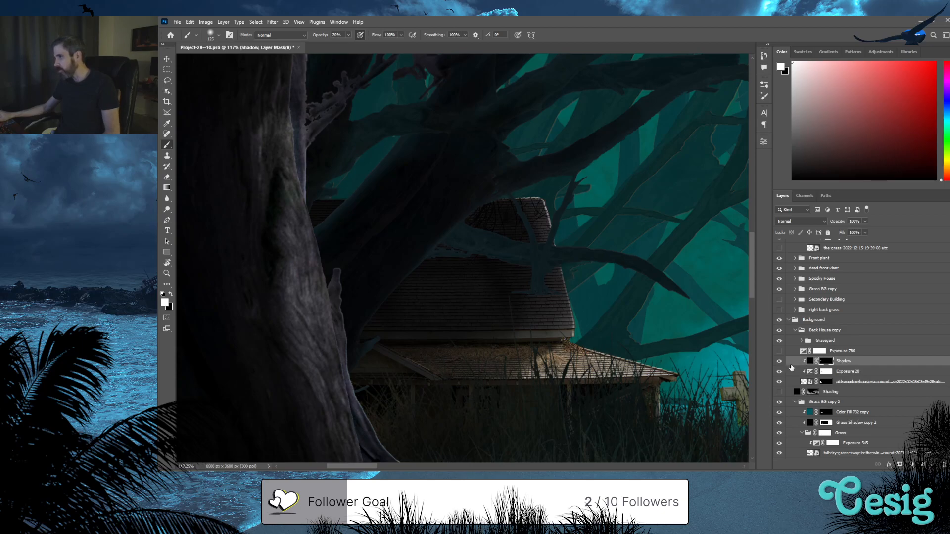
Brush more shadow across the back house roof beneath the tree branch on the Shadow layer's mask
left_click(826, 372)
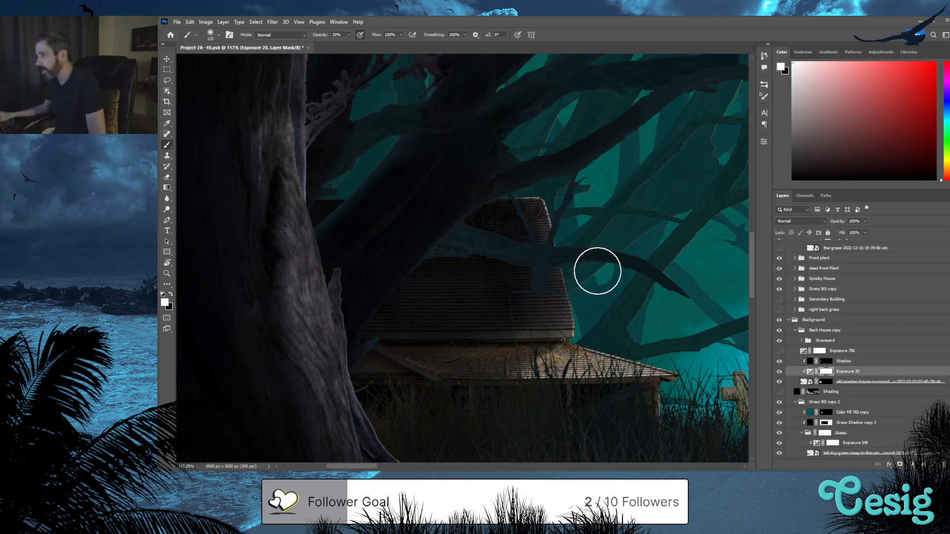
left_click(810, 373)
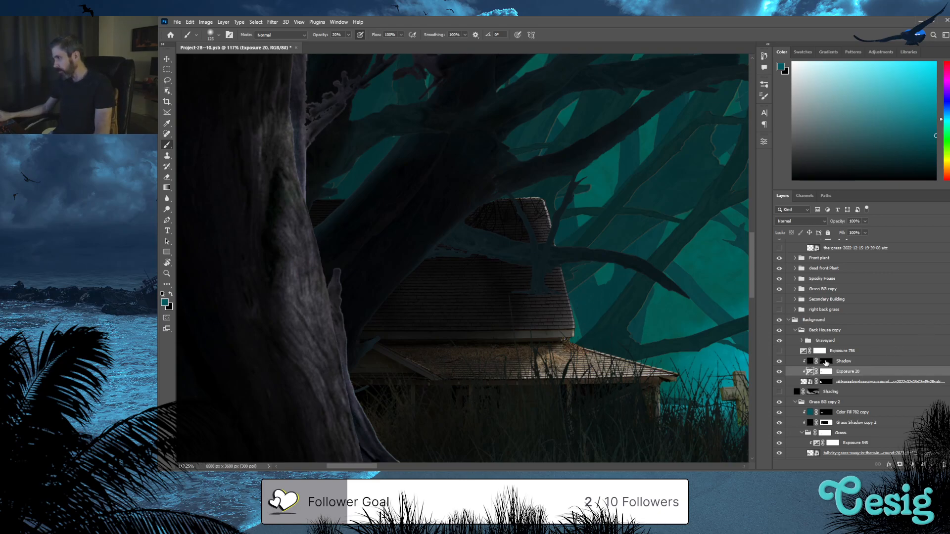
left_click(826, 363)
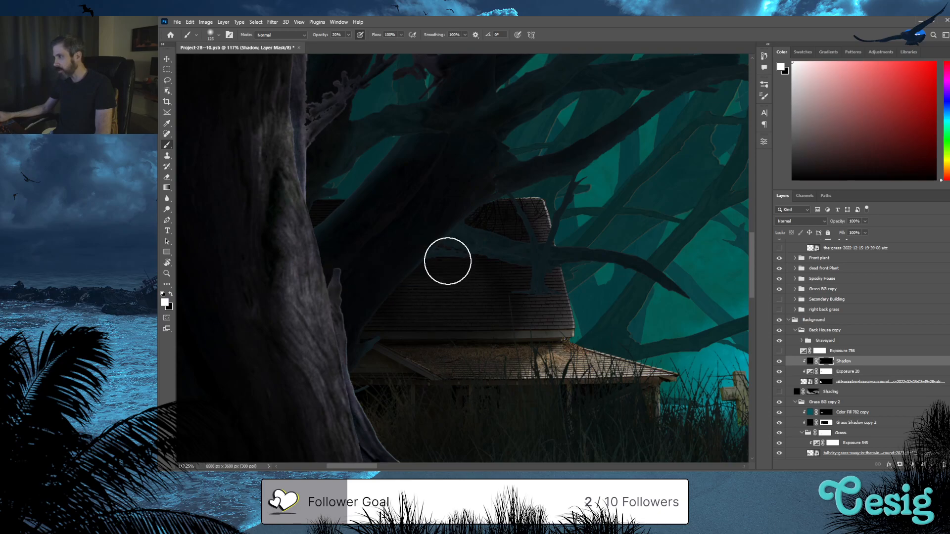
mouse_move(396, 261)
left_mouse_down()
mouse_move(479, 249)
mouse_move(526, 227)
mouse_move(536, 246)
left_mouse_up()
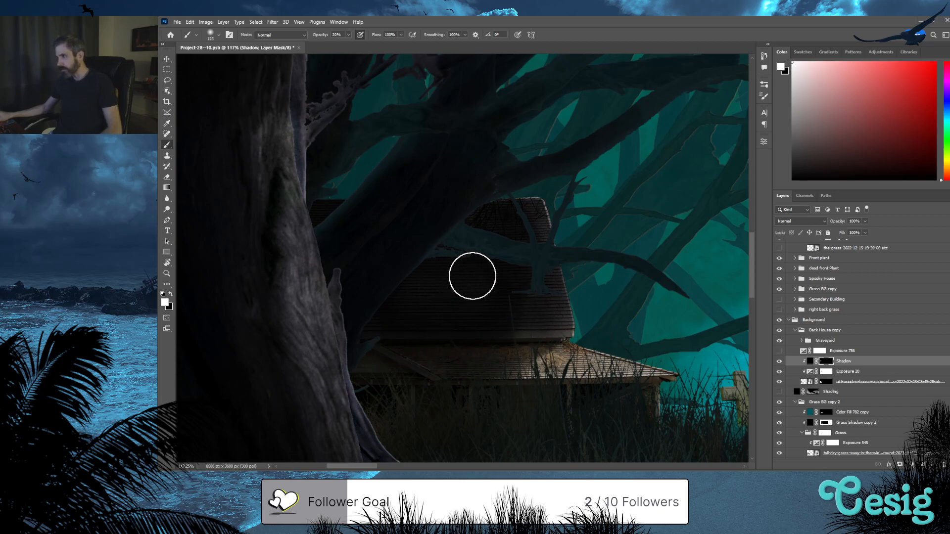
Examine how the darkened back house roof blends with the whole scene and up close
key("v")
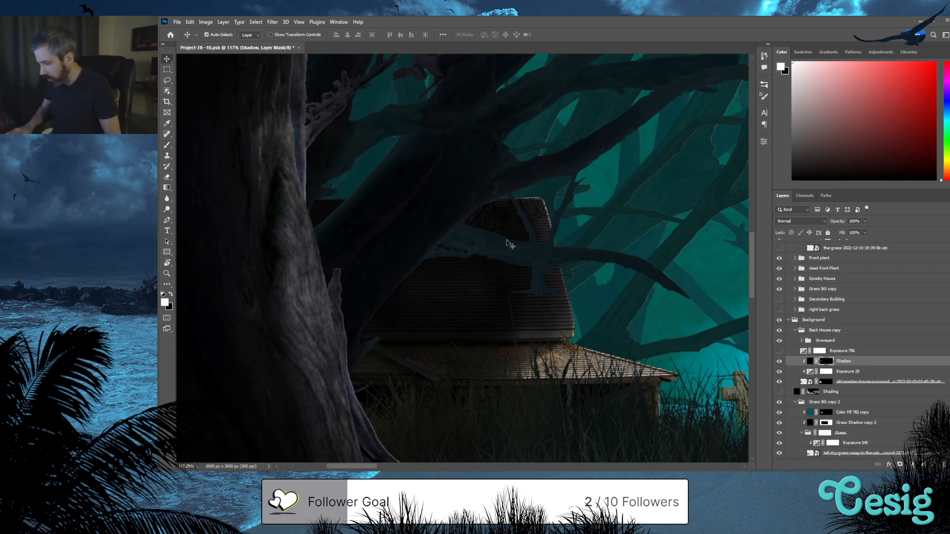
key("ctrl+minus")
key("ctrl+minus")
key("ctrl+minus")
key("ctrl+minus")
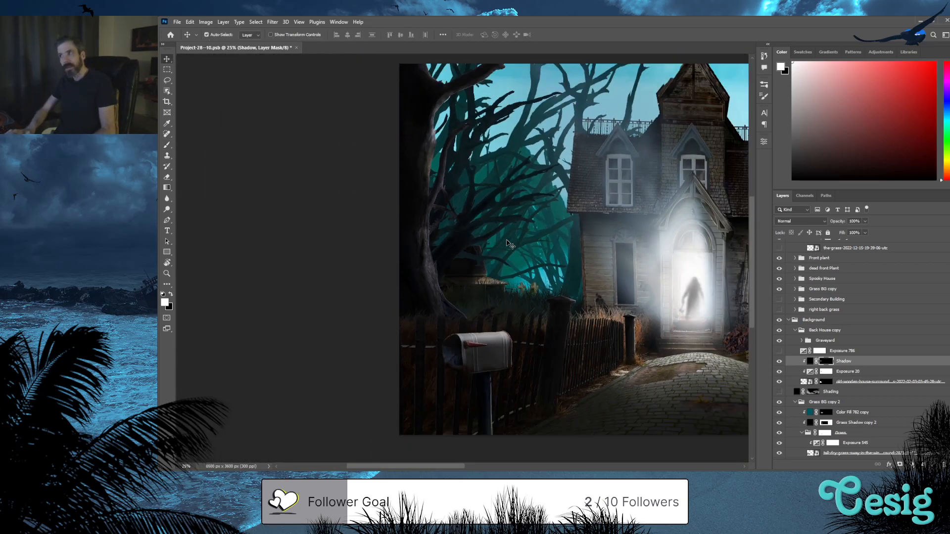
key("ctrl+plus")
key("ctrl+plus")
key("ctrl+plus")
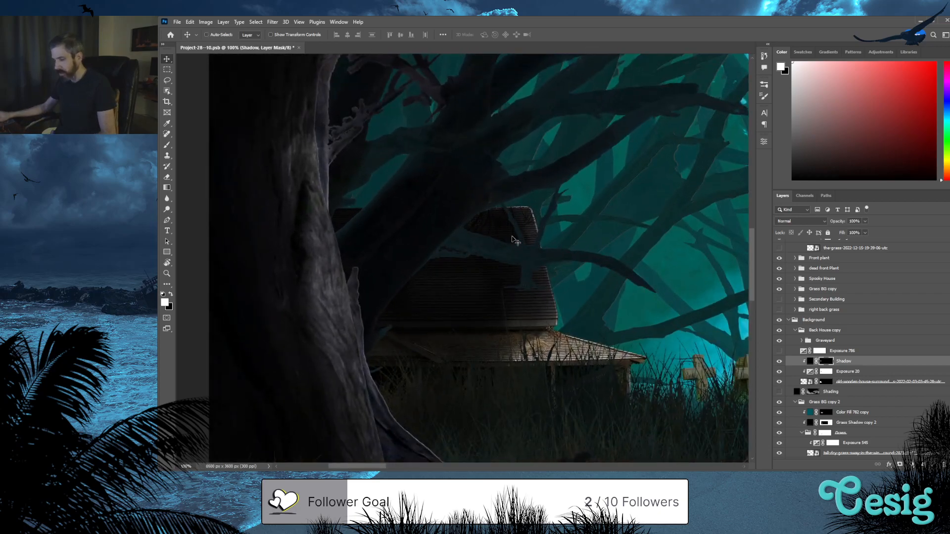
key("b")
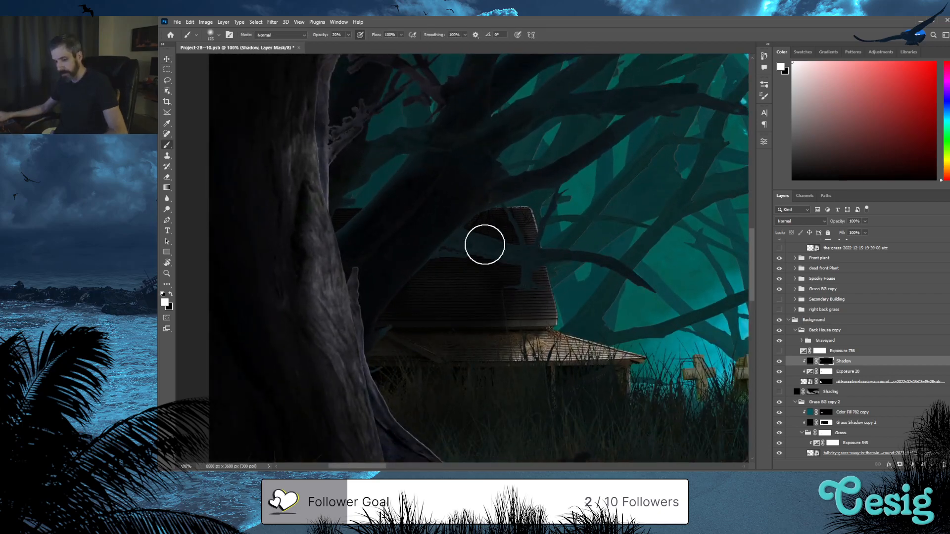
Soften and repaint the shadow across the back house roof on the Shadow layer's mask at 10% brush opacity
key("bracketright")
key("bracketright")
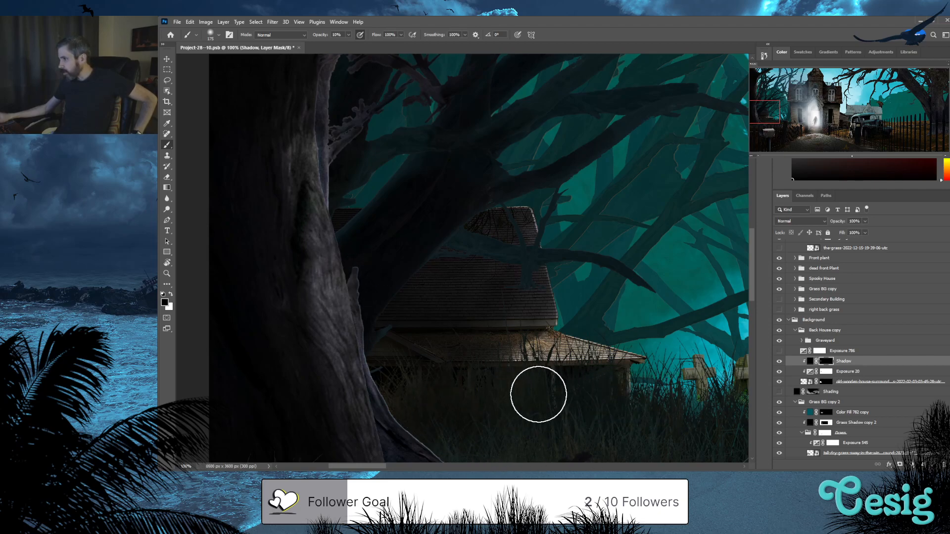
left_click_drag(348, 389, 570, 393)
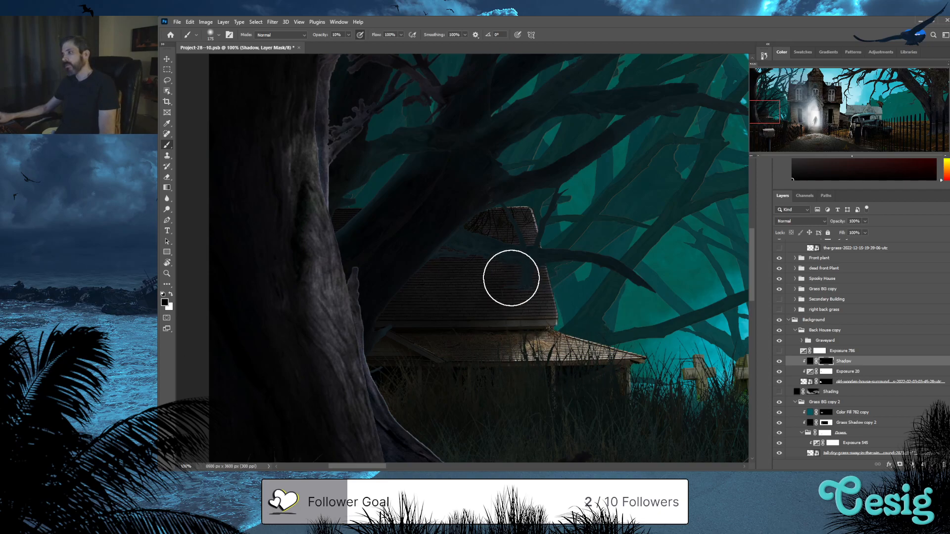
key("x")
mouse_move(507, 286)
left_mouse_down()
mouse_move(466, 304)
mouse_move(503, 288)
left_mouse_up()
key("x")
mouse_move(483, 321)
left_mouse_down()
mouse_move(391, 362)
mouse_move(377, 384)
mouse_move(587, 396)
mouse_move(287, 387)
left_mouse_up()
left_click_drag(529, 310, 509, 284)
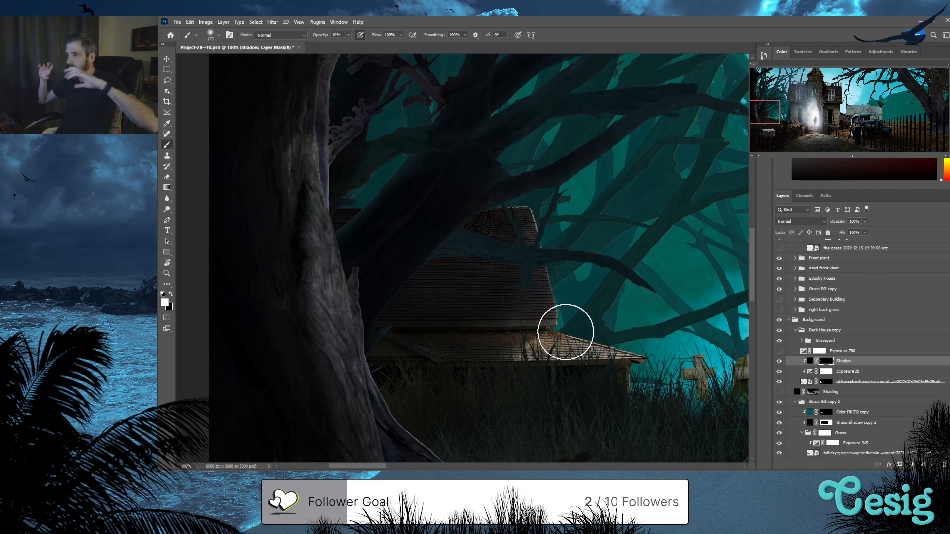
Set the brush to 20% opacity and reduce its size for finer work on the Shadow layer's mask
key("ctrl+minus")
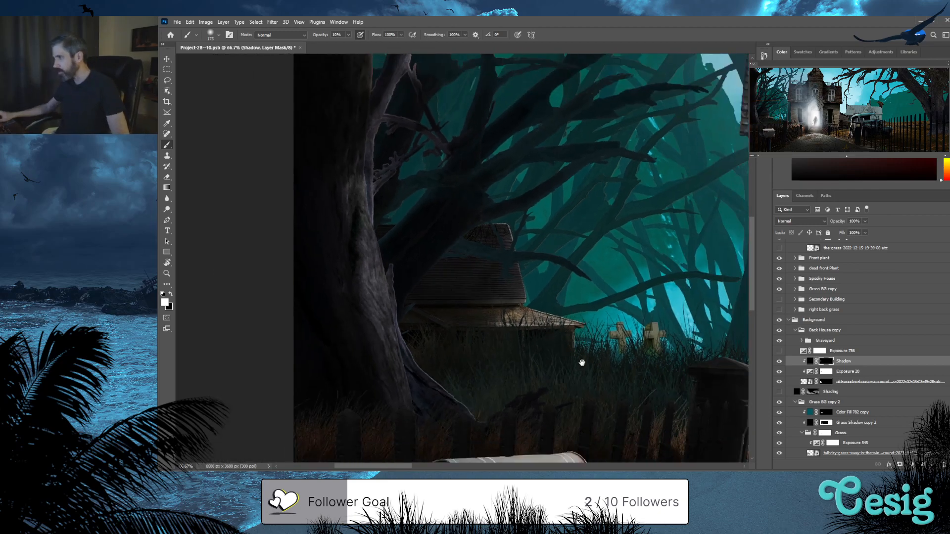
left_click_drag(579, 361, 505, 350)
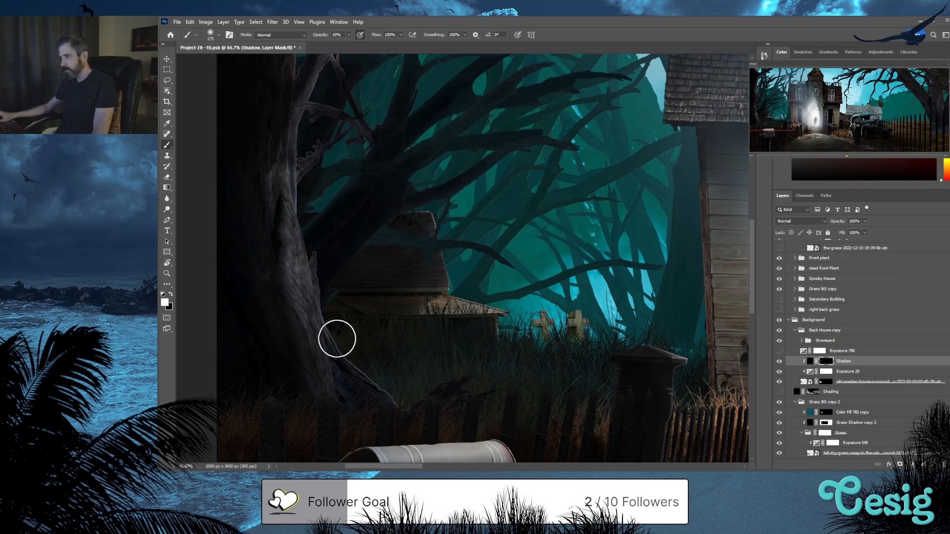
key("2")
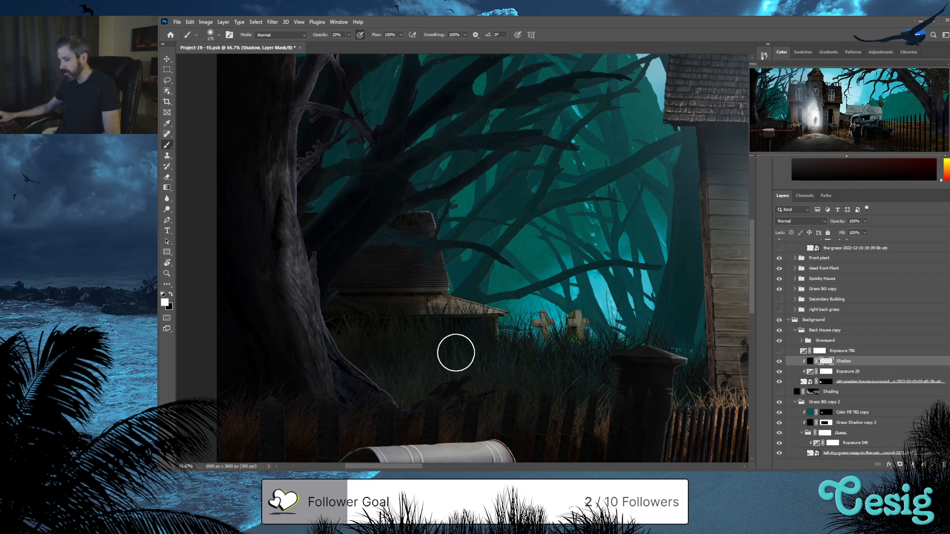
key("bracketleft")
key("bracketleft")
key("bracketleft")
key("bracketleft")
key("bracketleft")
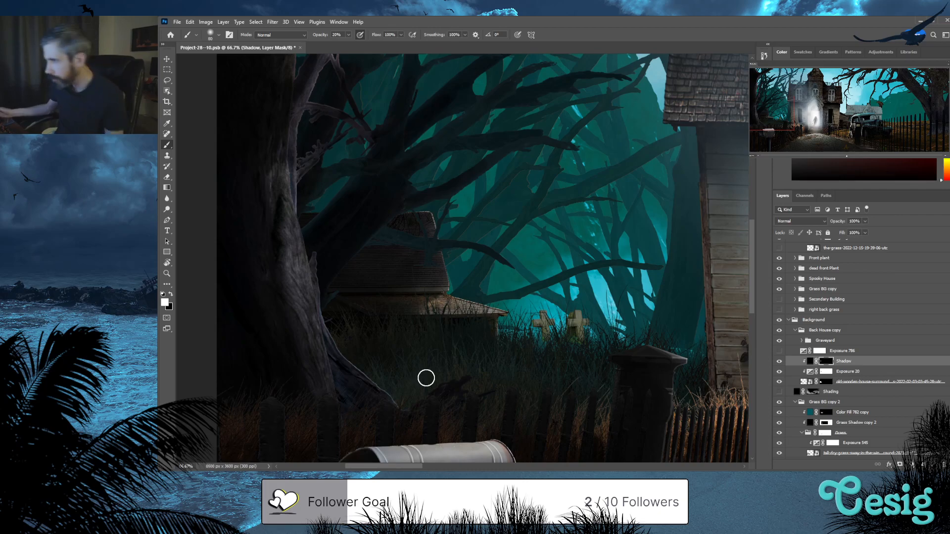
Examine the back house and graveyard in full view without the interface and close up, checking how their lighting blends with the scene
key("v")
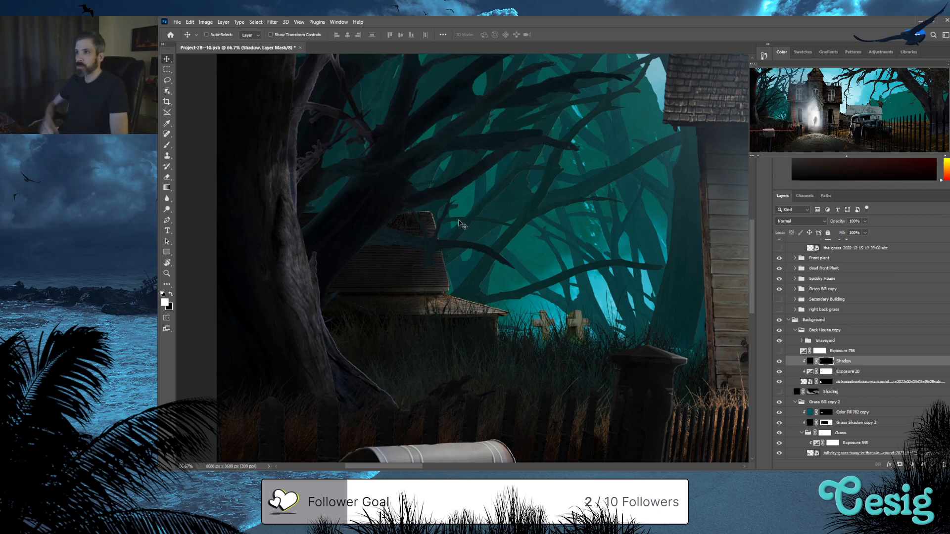
key("f")
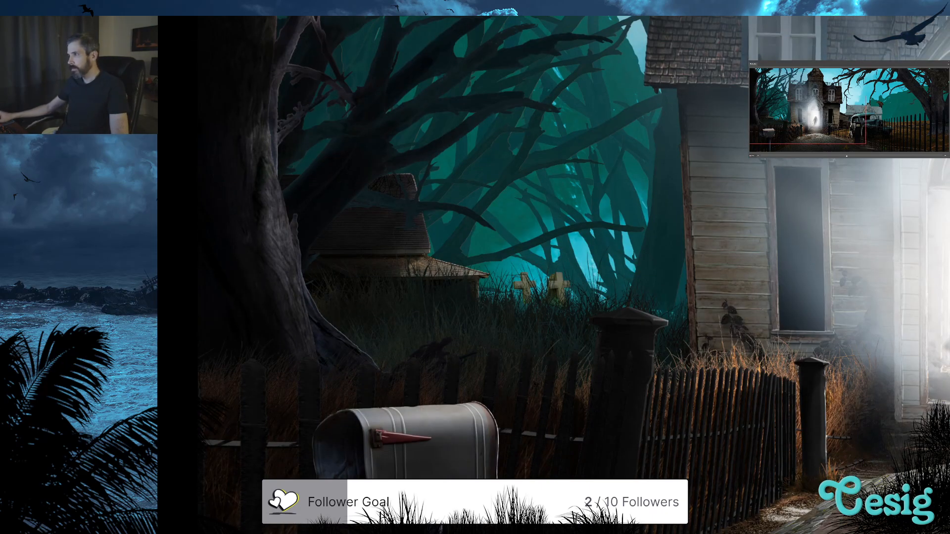
key("f")
key("Tab")
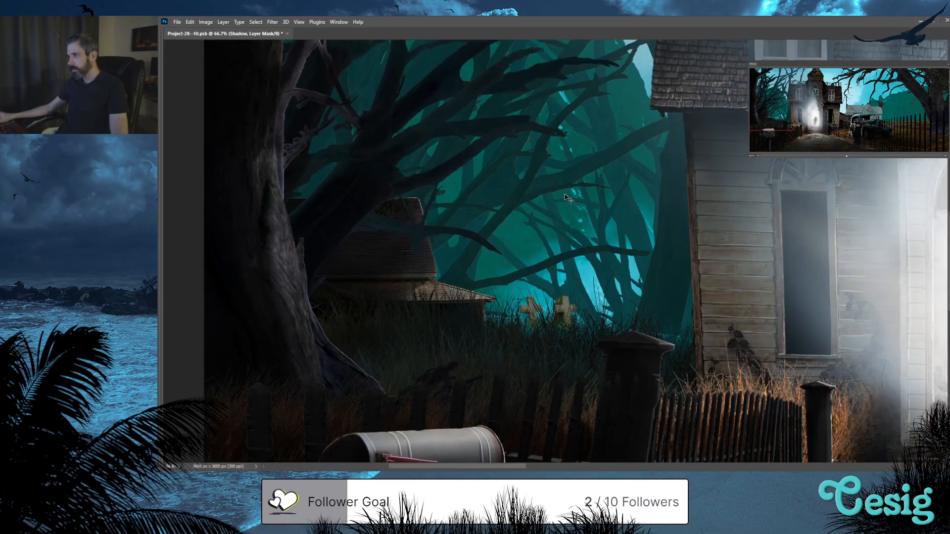
key("ctrl+0")
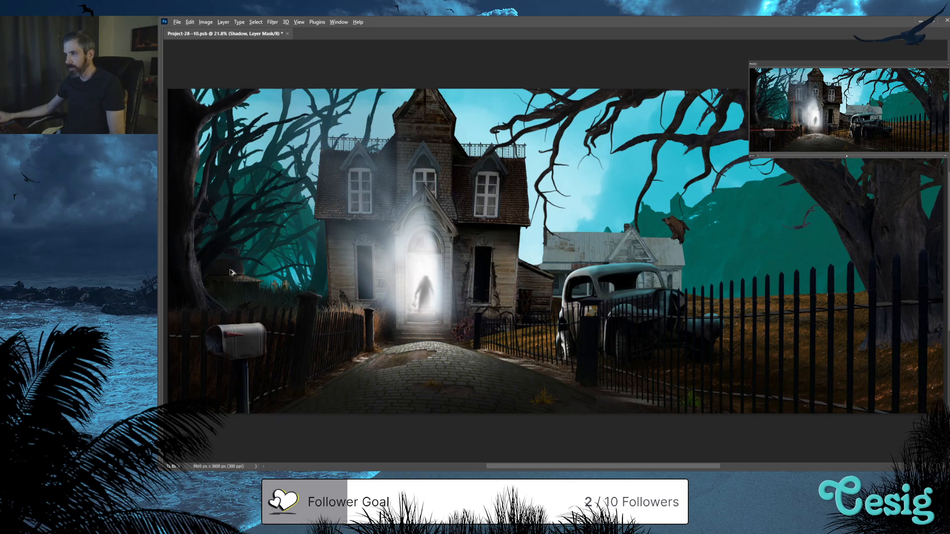
scroll(223, 273, "up", 1)
scroll(225, 272, "up", 5)
key("Tab")
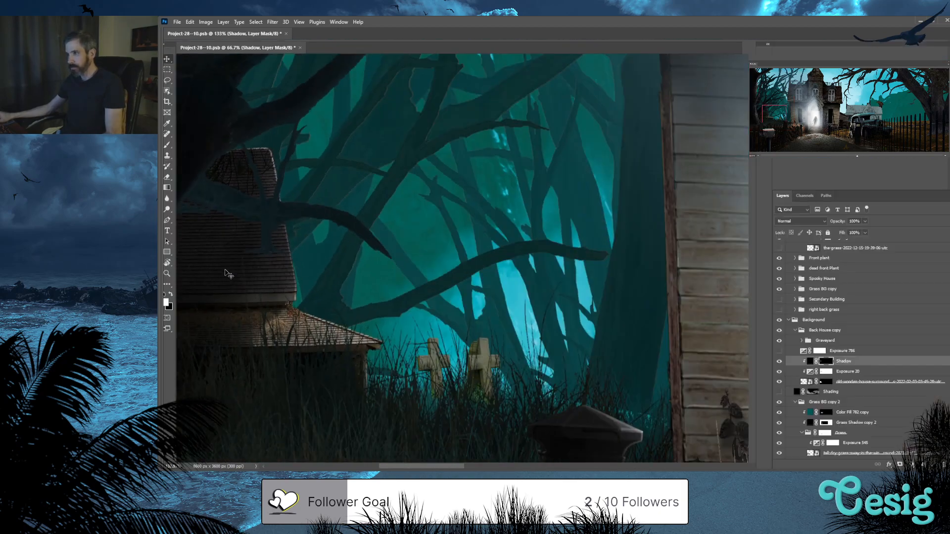
scroll(292, 326, "up", 3)
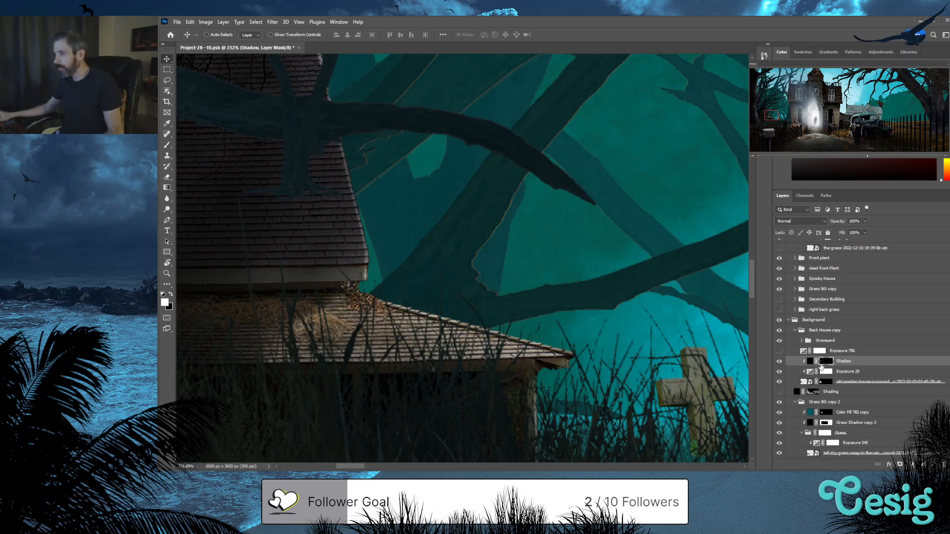
scroll(558, 329, "down", 4)
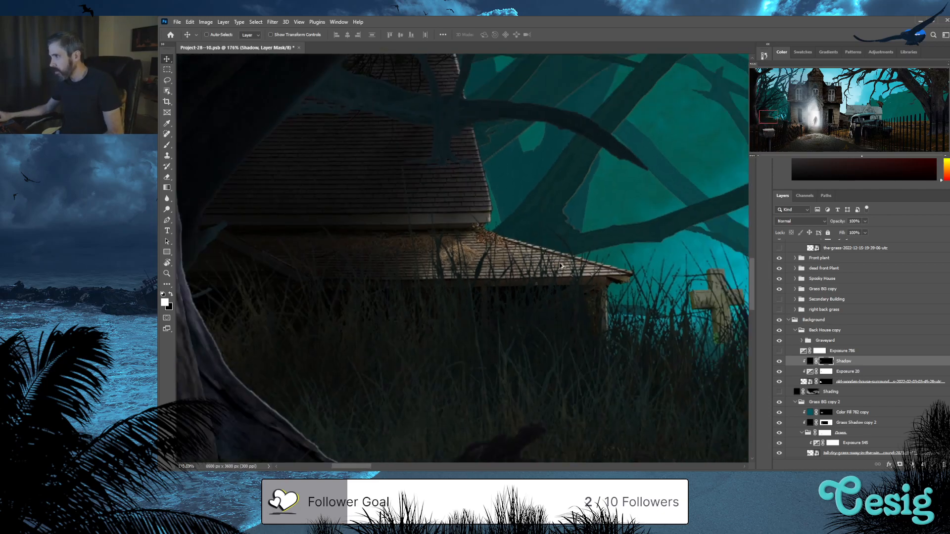
left_click_drag(568, 183, 526, 282)
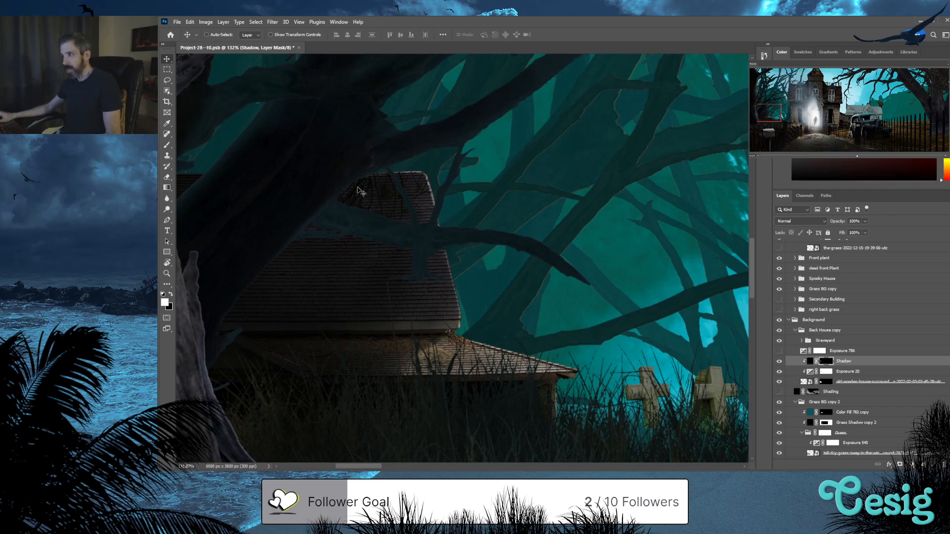
left_click_drag(546, 339, 348, 270)
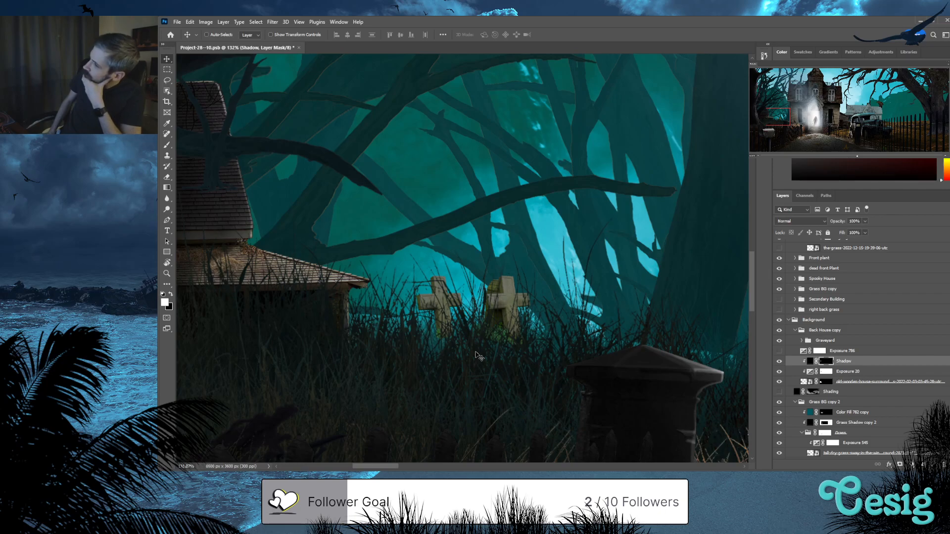
scroll(859, 358, "up", 7)
scroll(859, 359, "down", 7)
key("ctrl")
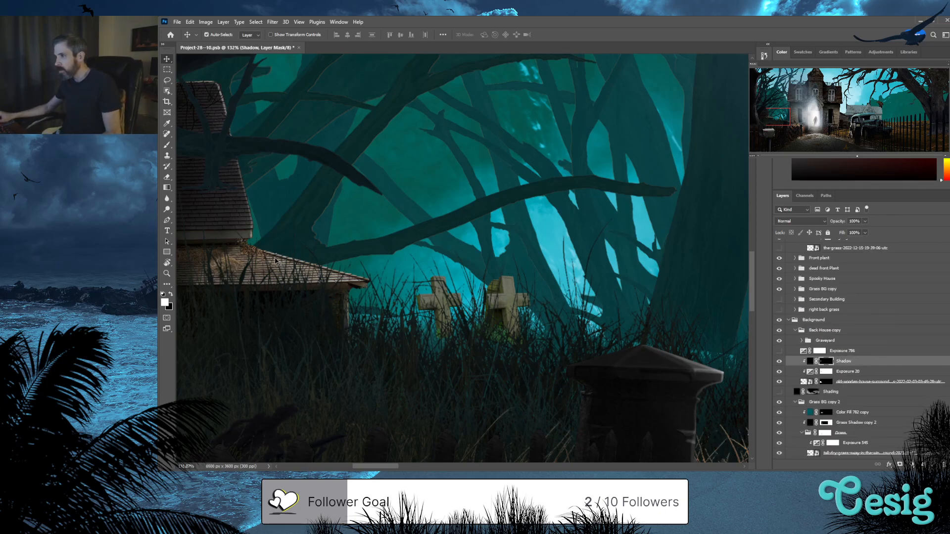
Make the Shading layer beneath the back house visible and compare the whole scene with it off and on
left_click(778, 393)
left_click(839, 392)
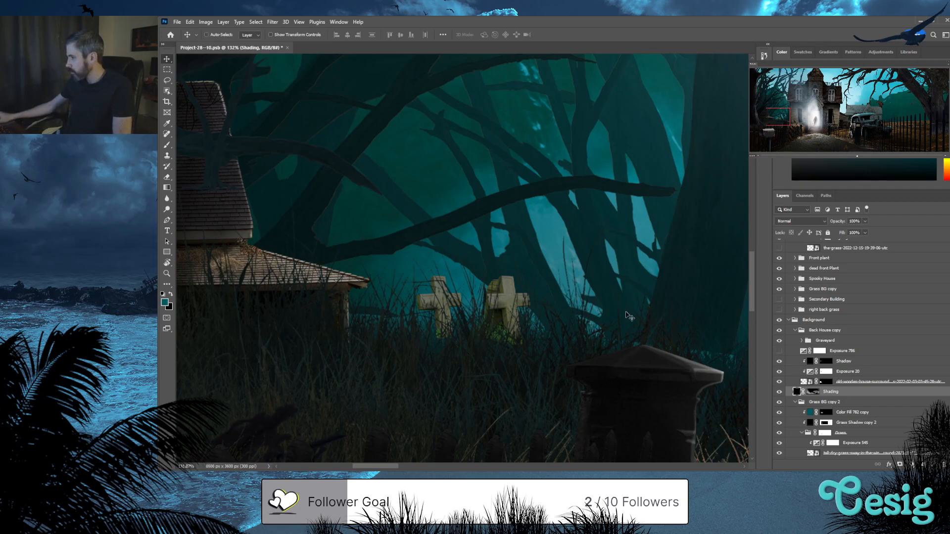
key("ctrl+minus")
key("ctrl+minus")
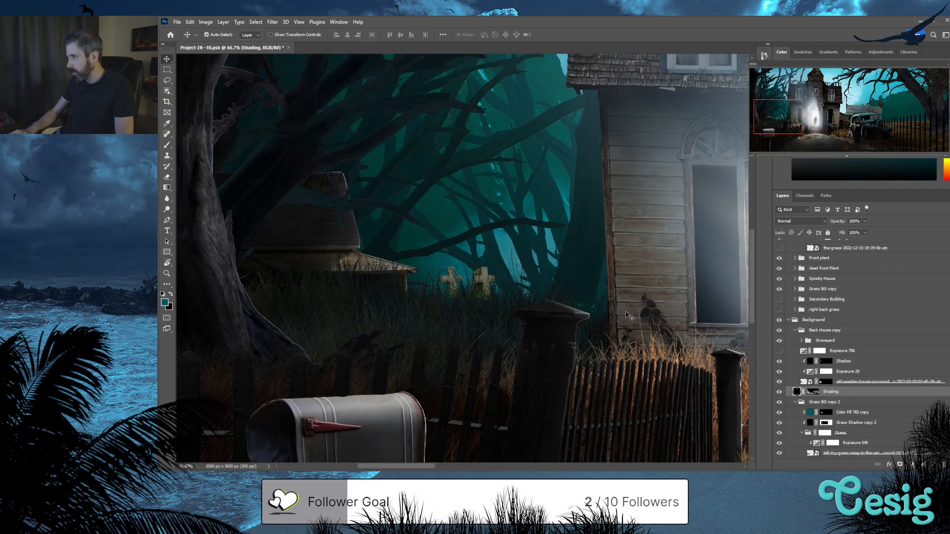
key("ctrl+minus")
key("ctrl+minus")
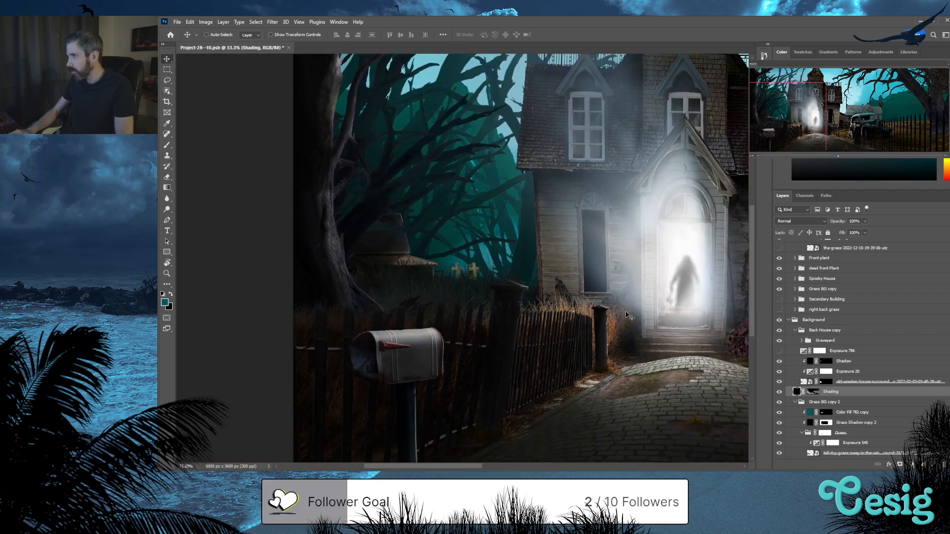
key("ctrl+minus")
left_click_drag(612, 248, 491, 280)
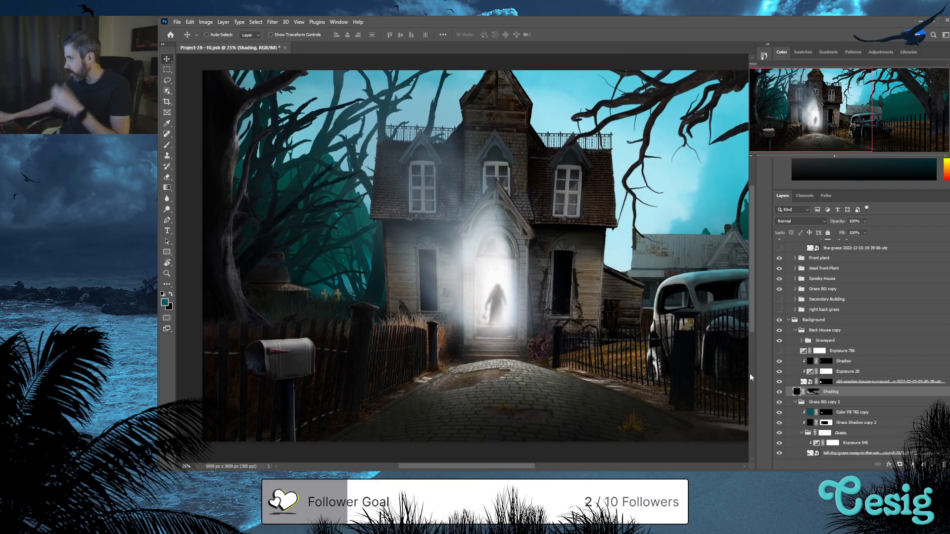
left_click(780, 392)
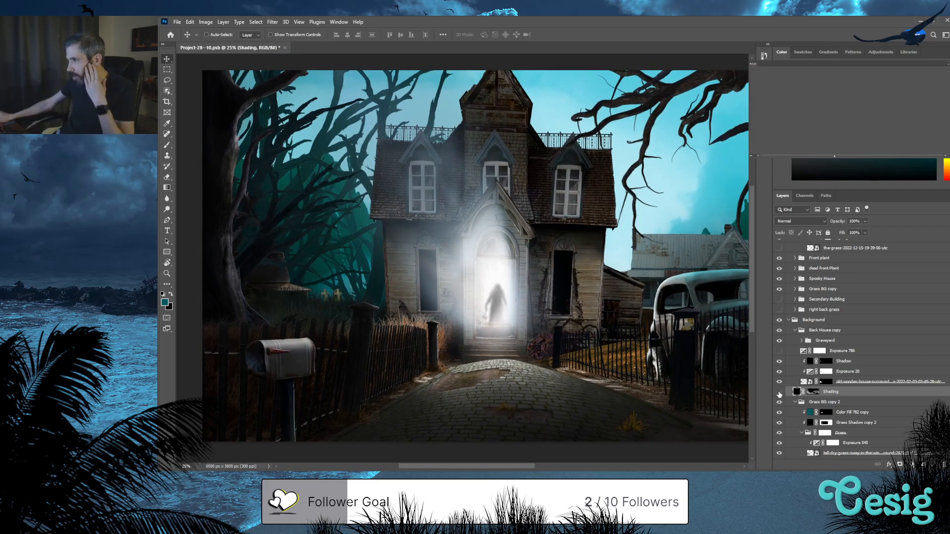
left_click(779, 392)
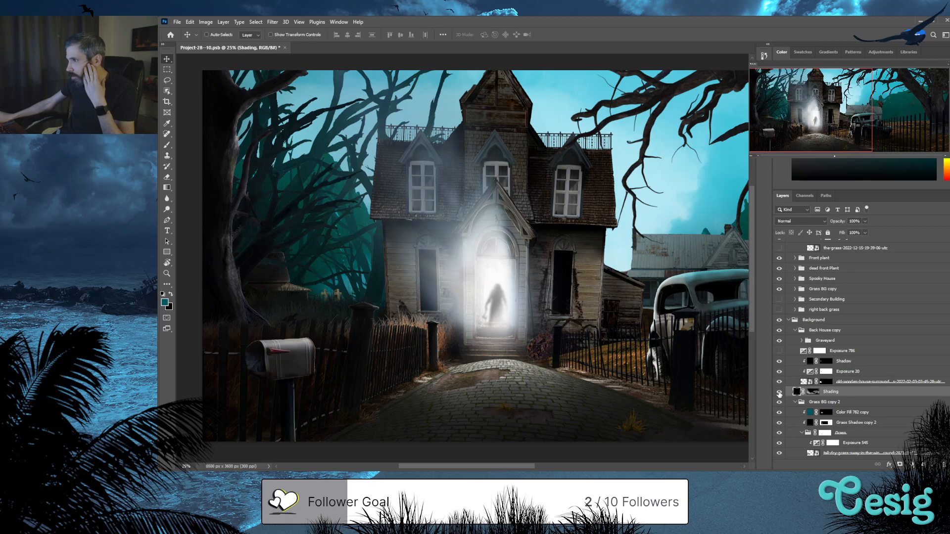
left_click(780, 392)
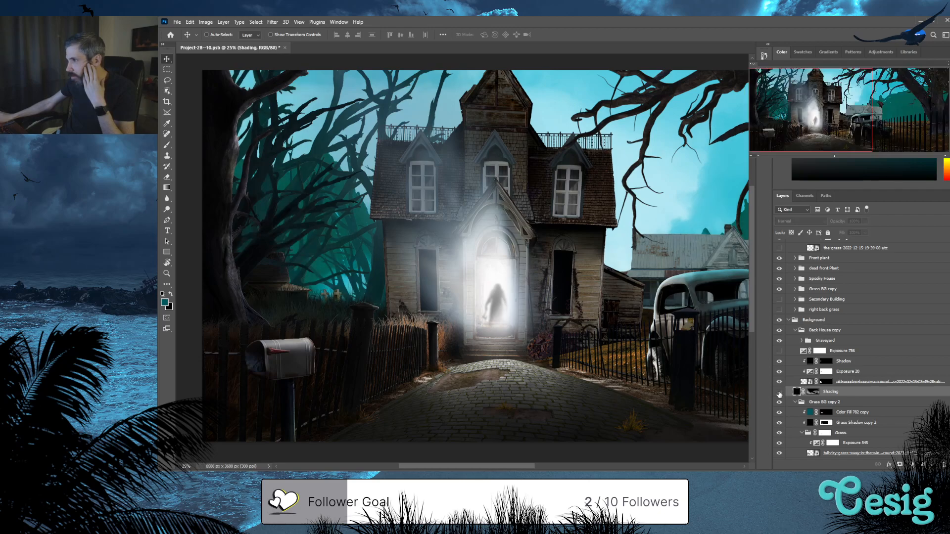
left_click(780, 392)
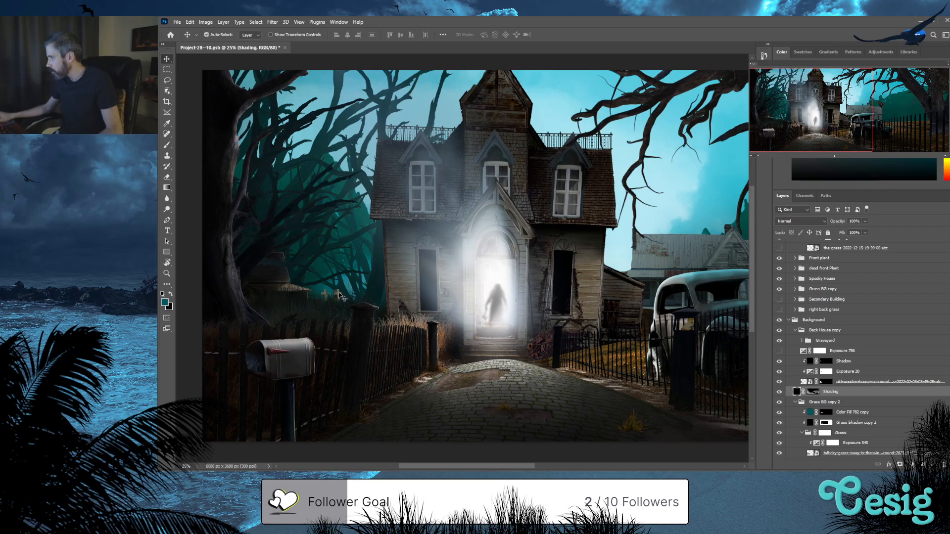
Move the Graveyard group with its two stone crosses slightly left, closer to the back house
left_click(342, 295, "ctrl")
left_click(835, 363)
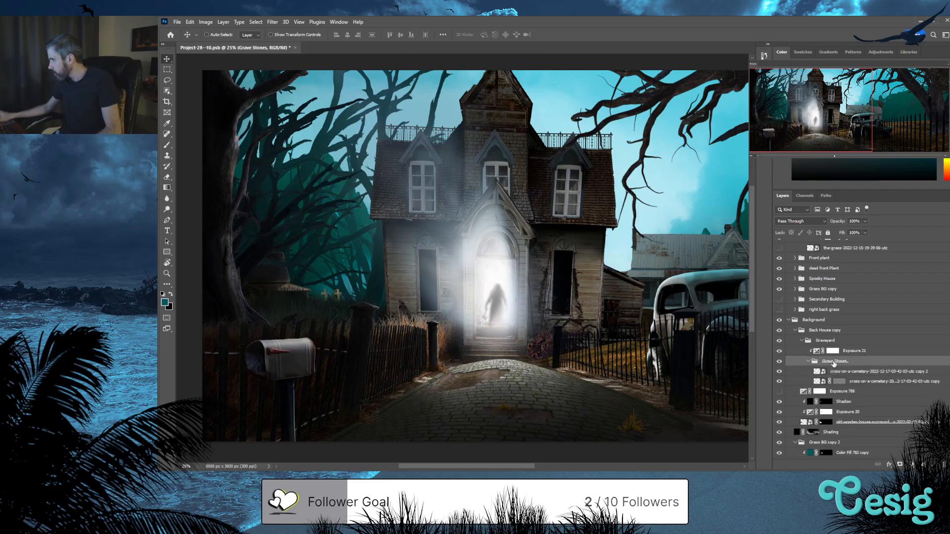
left_click(836, 342)
left_click(802, 341)
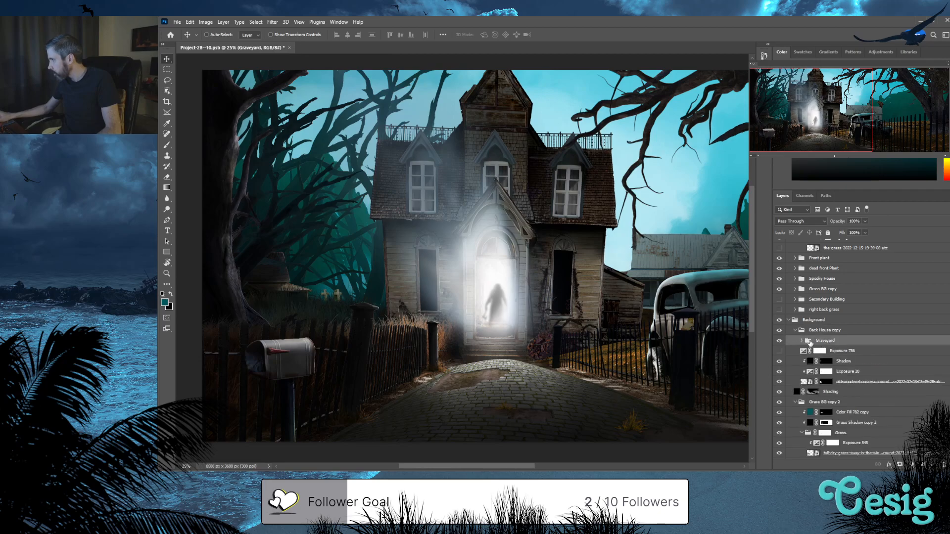
scroll(329, 297, "up", 2)
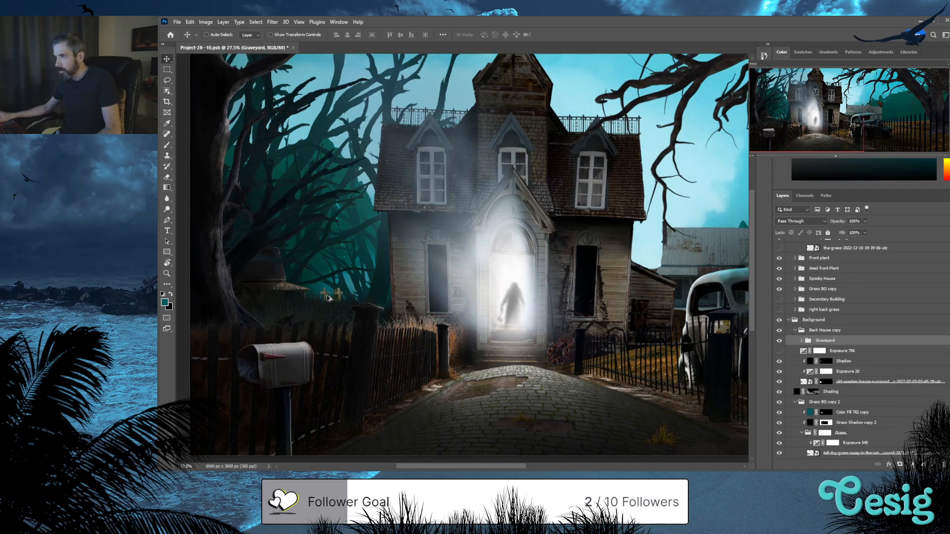
scroll(329, 297, "up", 1)
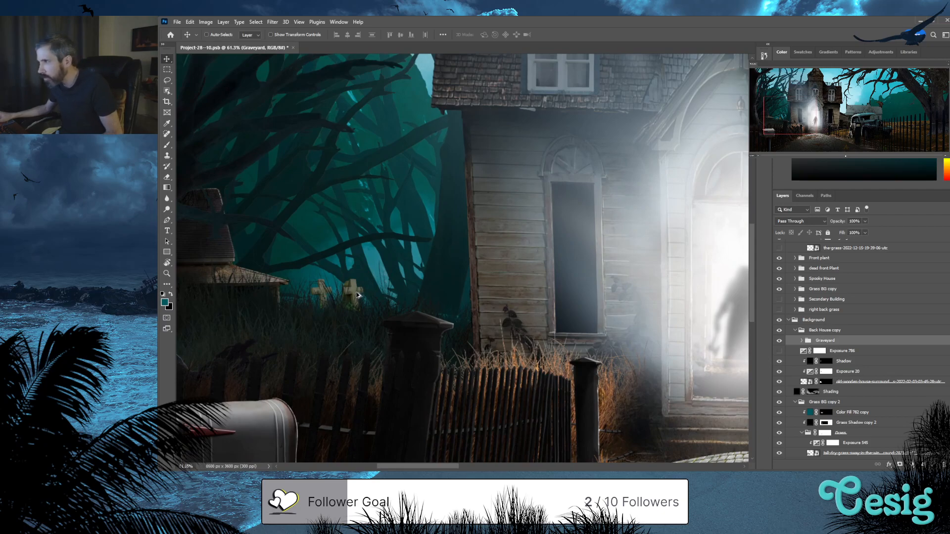
scroll(357, 297, "up", 1)
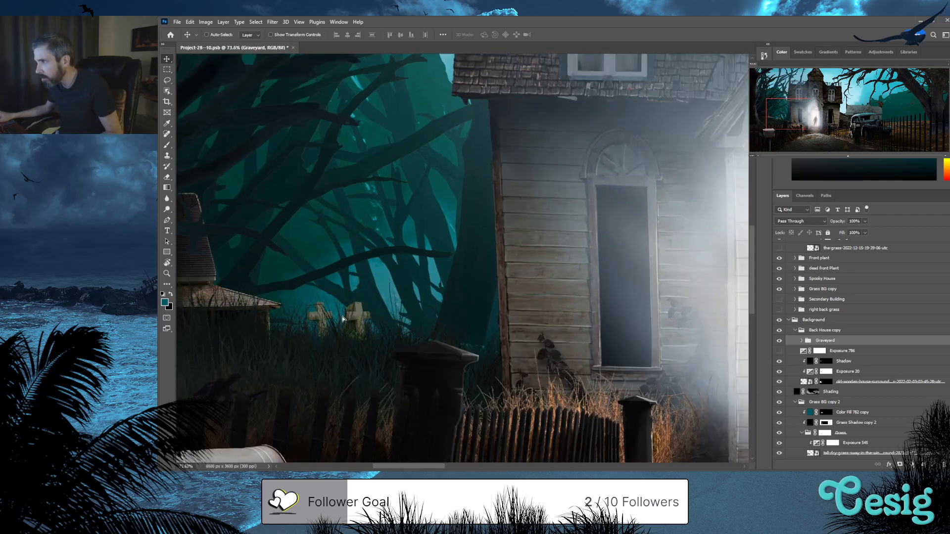
left_click_drag(357, 320, 342, 319)
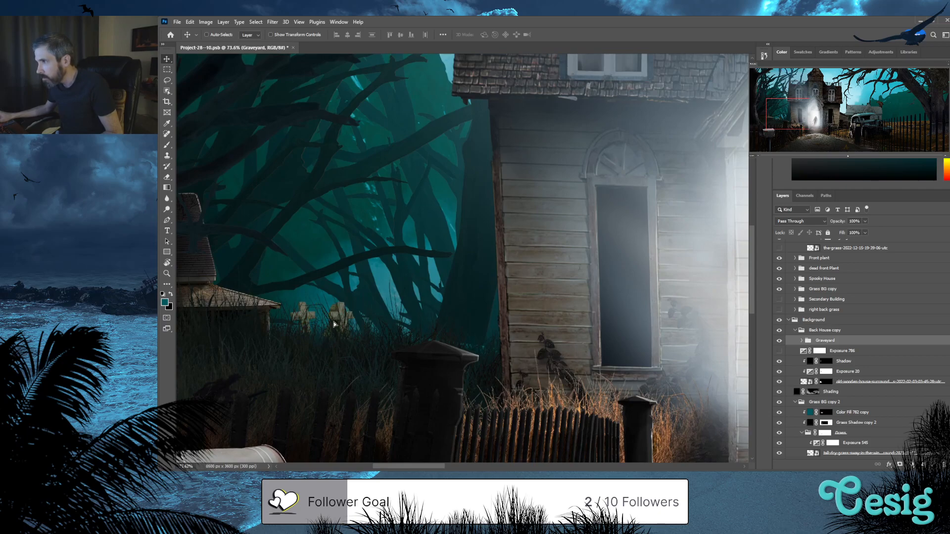
left_click_drag(342, 325, 334, 325)
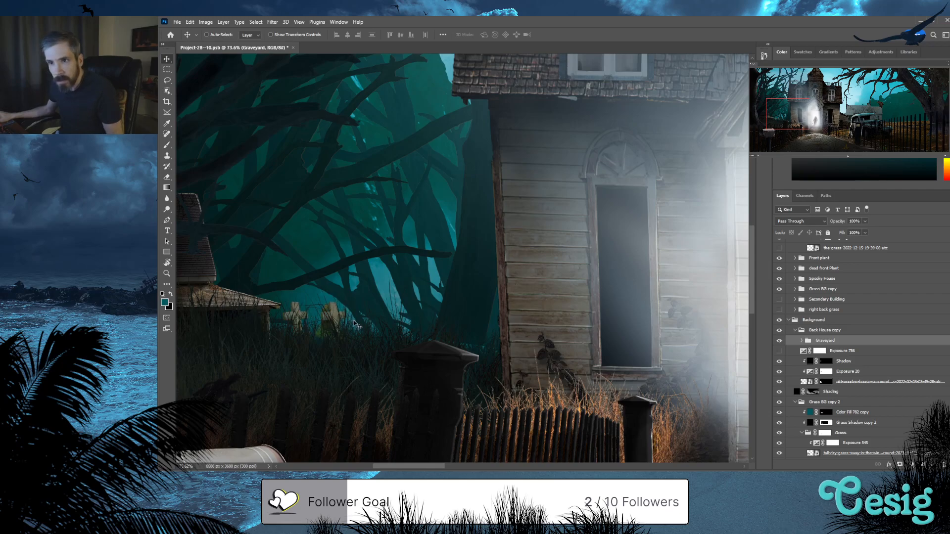
Hide the lower dead-trees image layer in the Trees copy group behind the graveyard
left_click(340, 295, "ctrl")
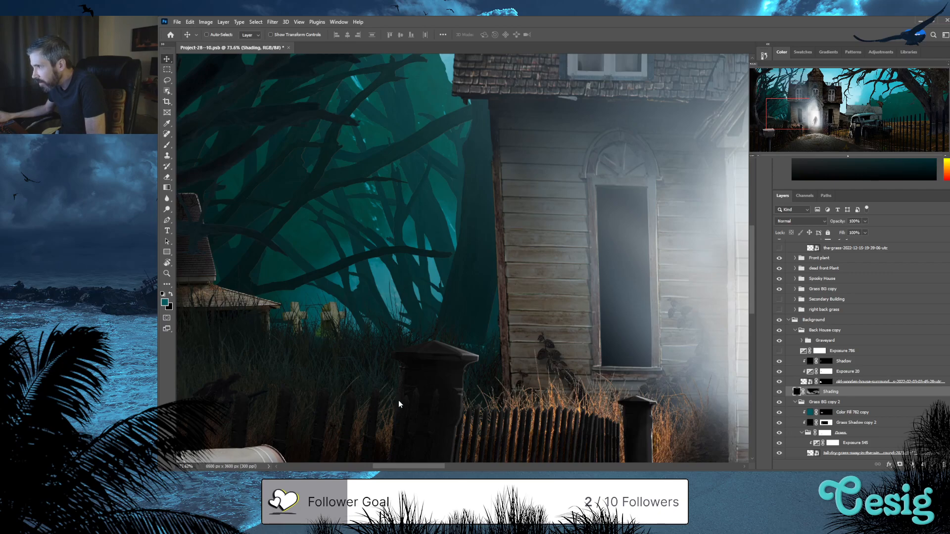
left_click(397, 419, "ctrl")
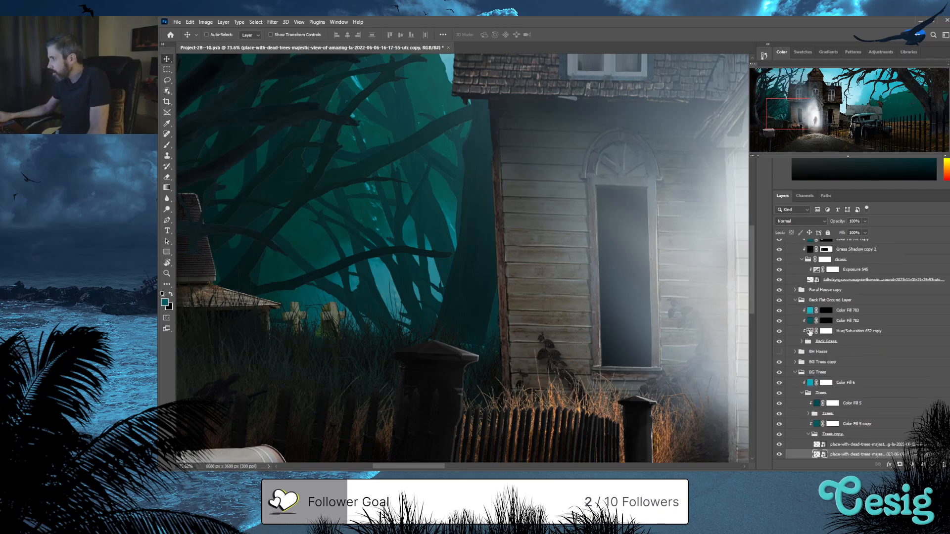
left_click(780, 456)
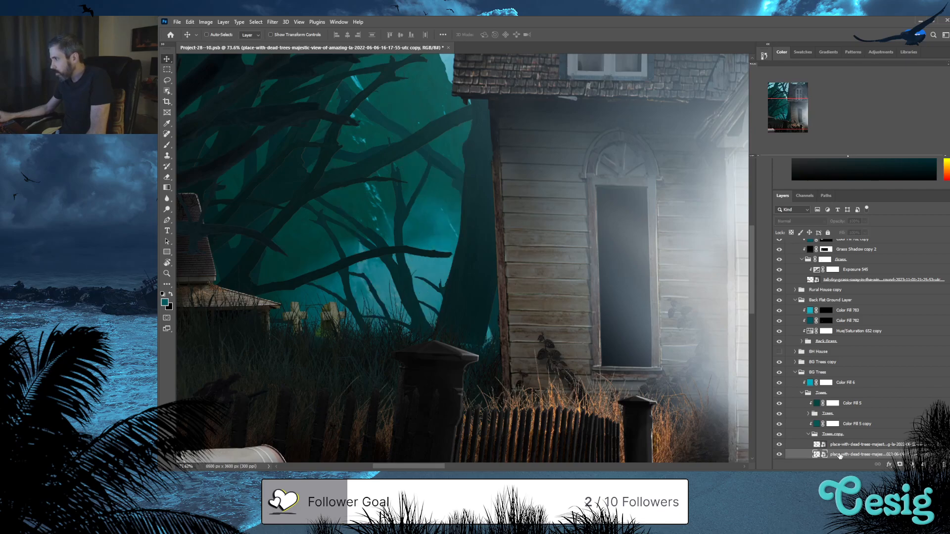
Compare the left background with the upper and lower dead-trees image layers of the Trees copy group shown in turn
left_click(780, 445)
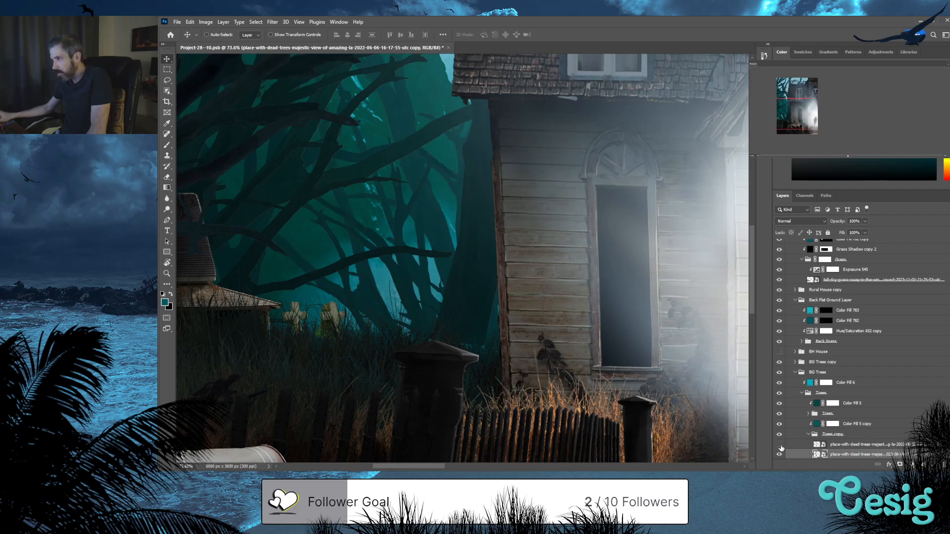
left_click(779, 455)
left_click(780, 446)
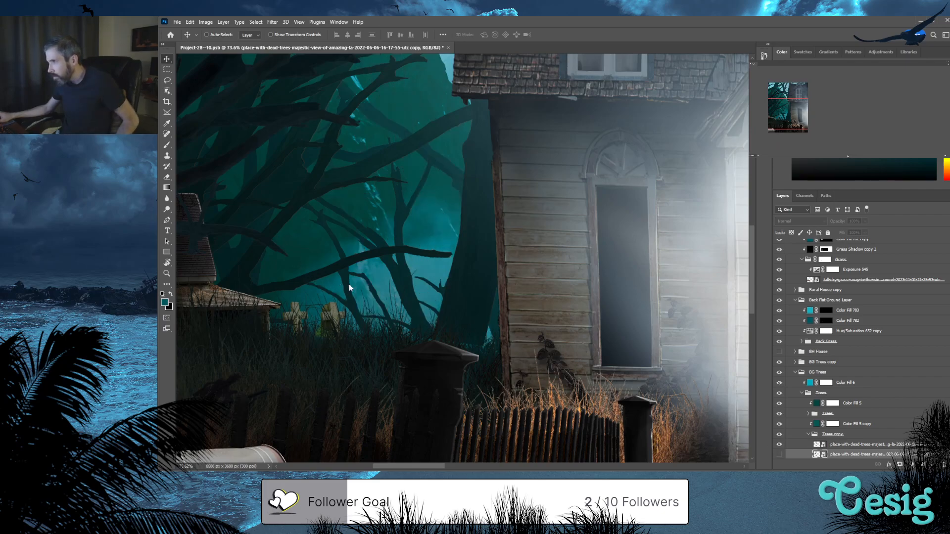
Hide the top dead-trees image layer in the Trees group inside BG Trees
left_click(398, 429)
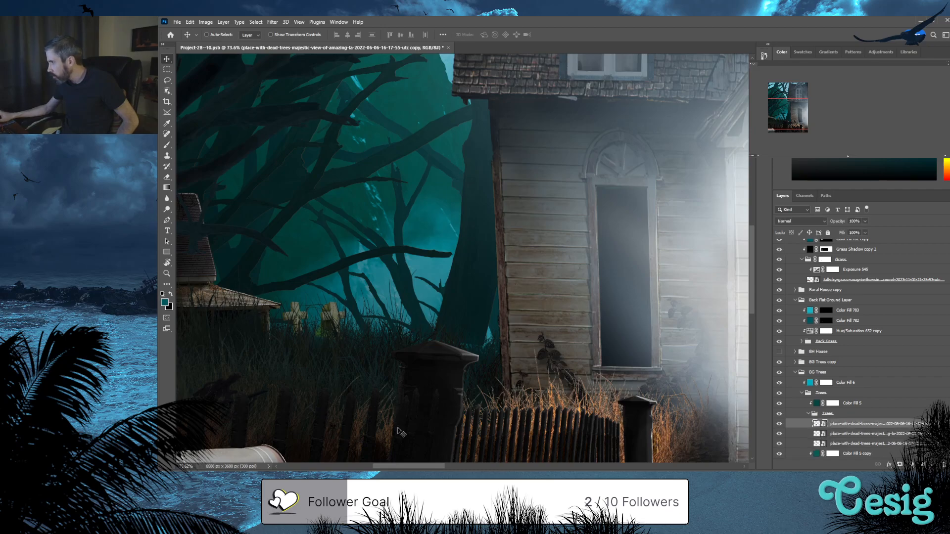
scroll(888, 396, "down", 3)
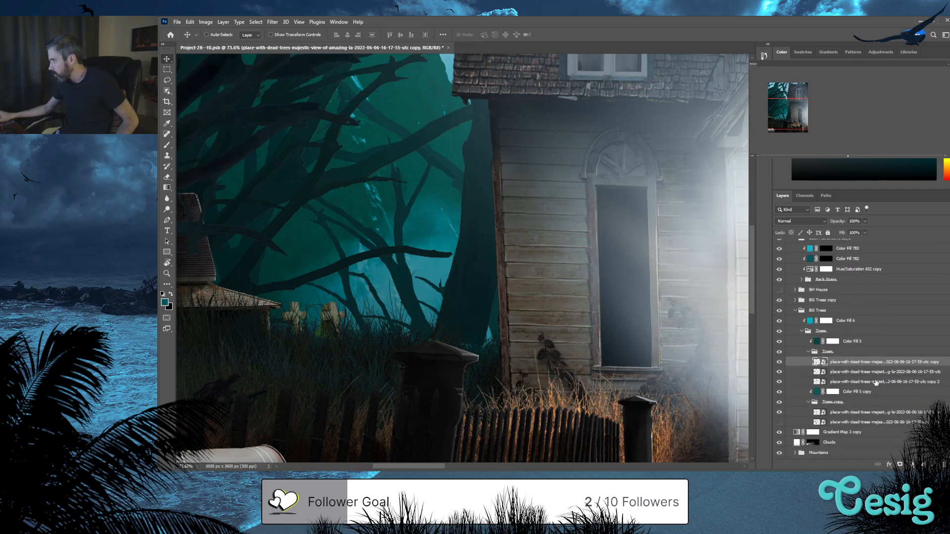
left_click(780, 362)
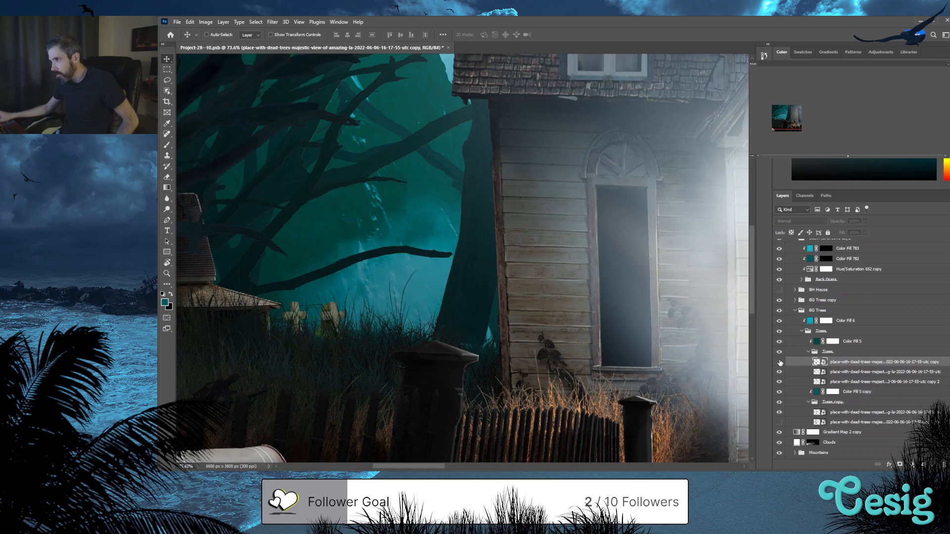
Try the lower dead-trees layer of BG Trees' Trees copy group in place of the upper one and check the left background
left_click(414, 268, "ctrl")
scroll(414, 269, "right", 1)
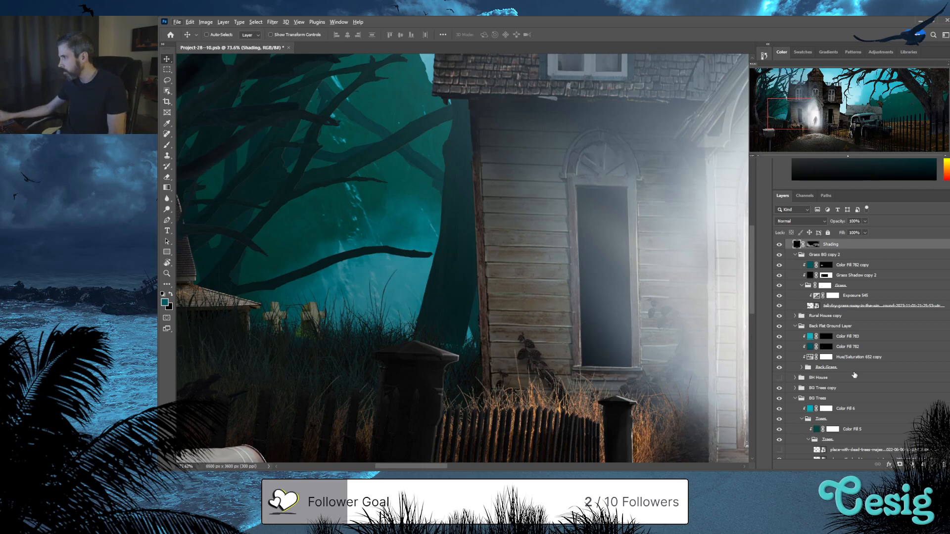
scroll(848, 382, "down", 5)
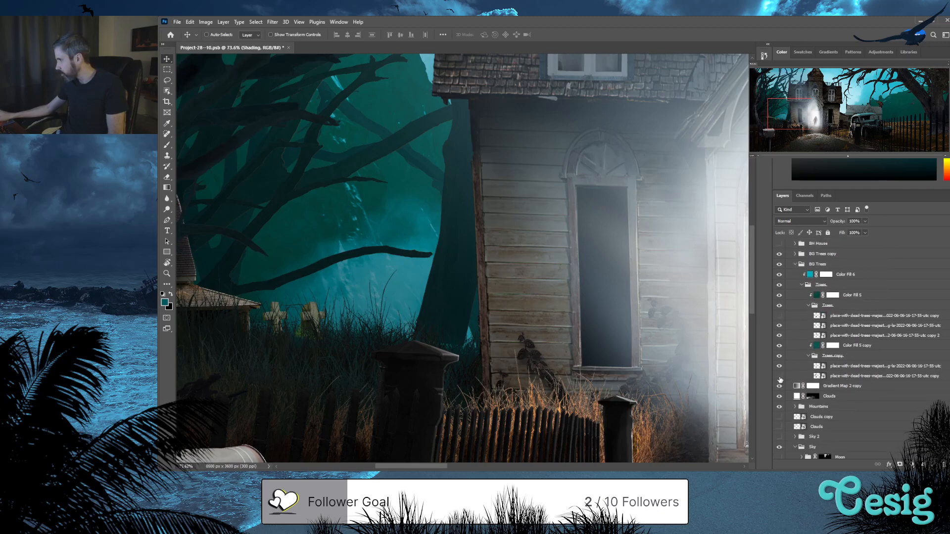
left_click(779, 316)
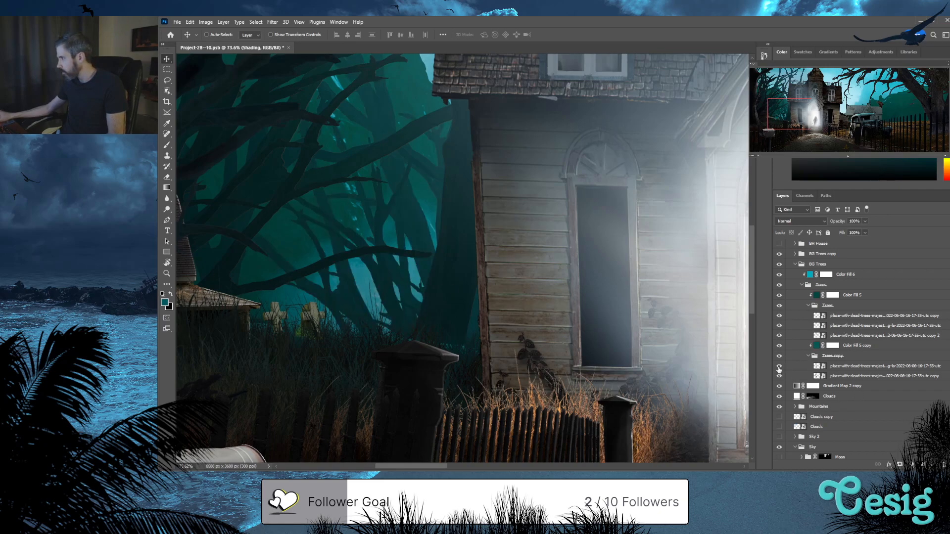
left_click(780, 366)
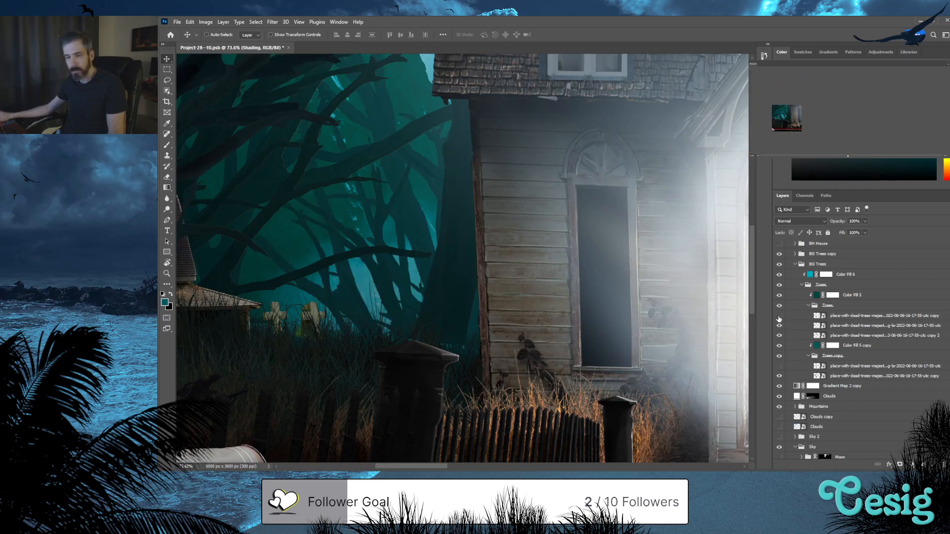
left_click(779, 317)
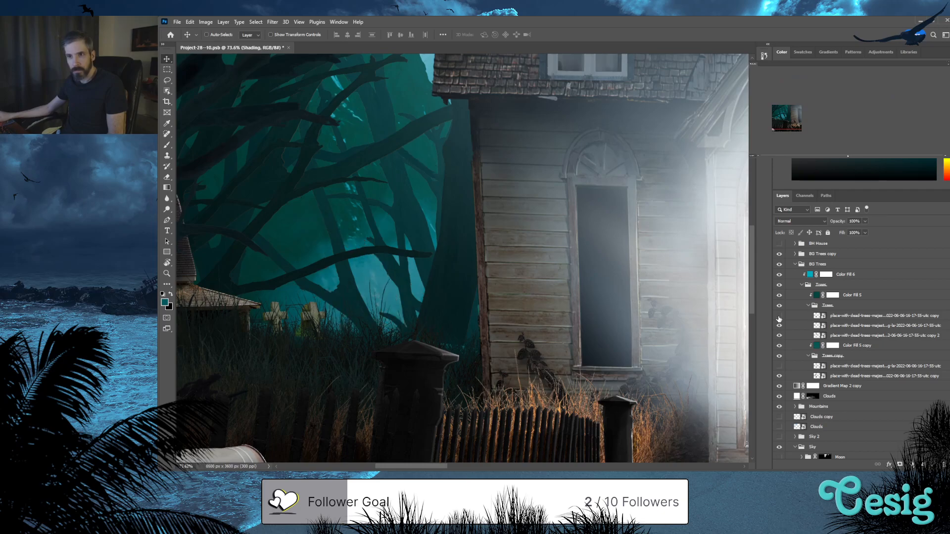
left_click(832, 128)
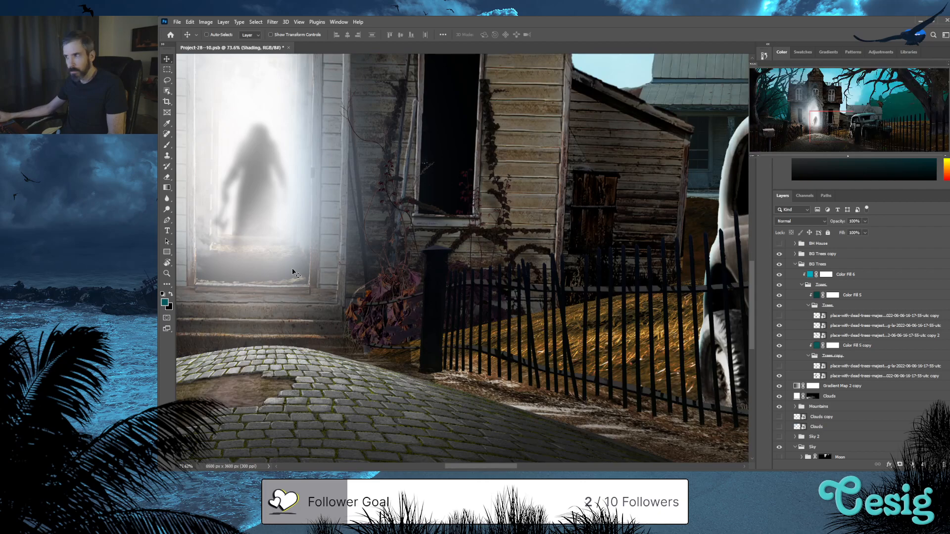
left_click(777, 116)
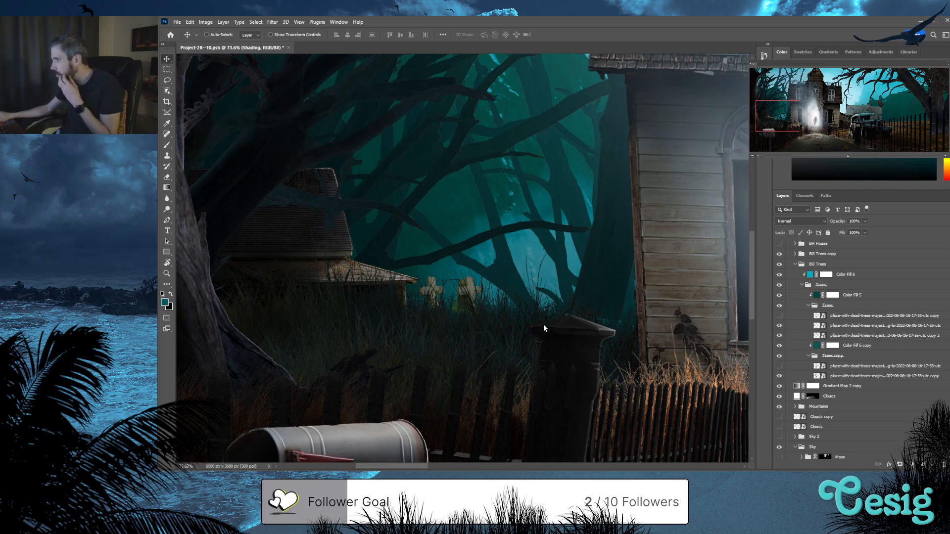
Hide the lower dead-trees layer in BG Trees' Trees copy group and make the upper one visible again
left_click(809, 377)
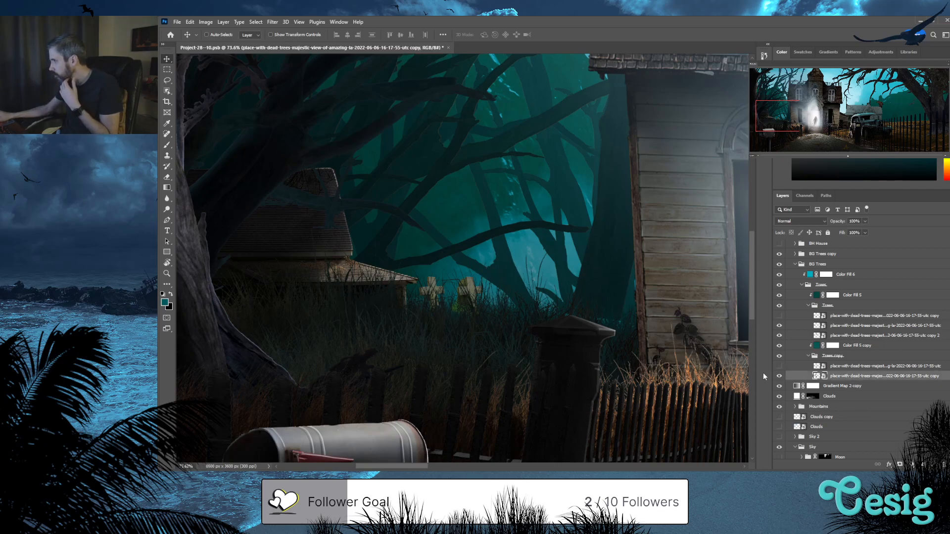
left_click(780, 376)
left_click(780, 367)
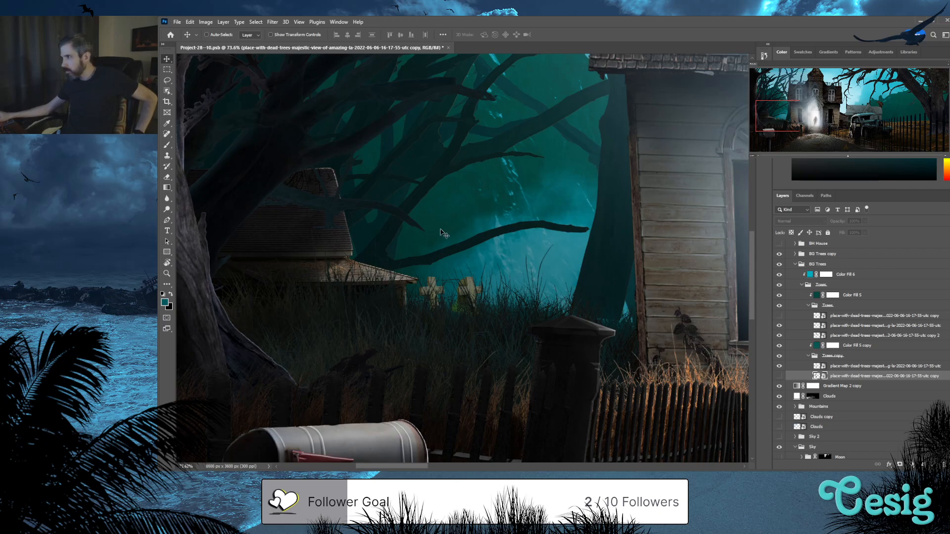
Hide the top dead-trees image layer in the Trees group of BG Trees copy and review the whole scene
left_click(557, 374, "ctrl")
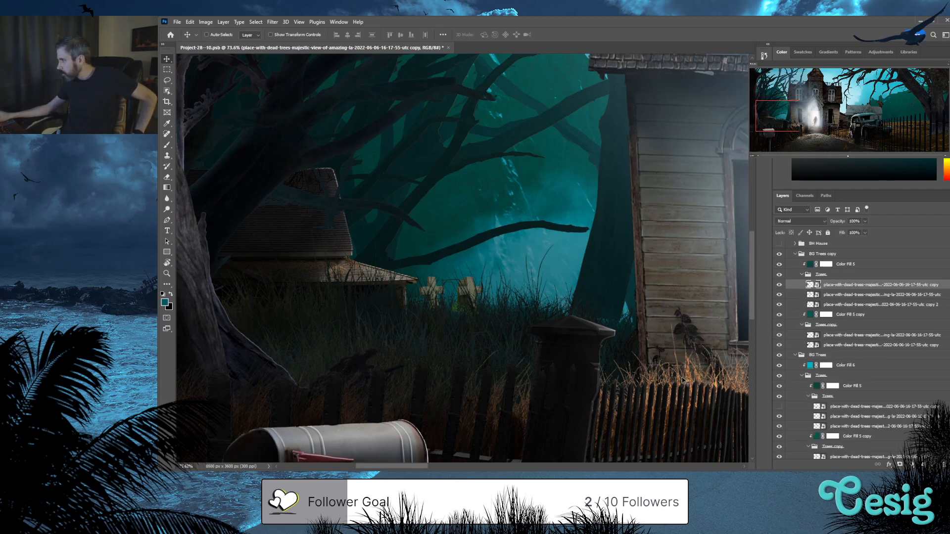
left_click(780, 285)
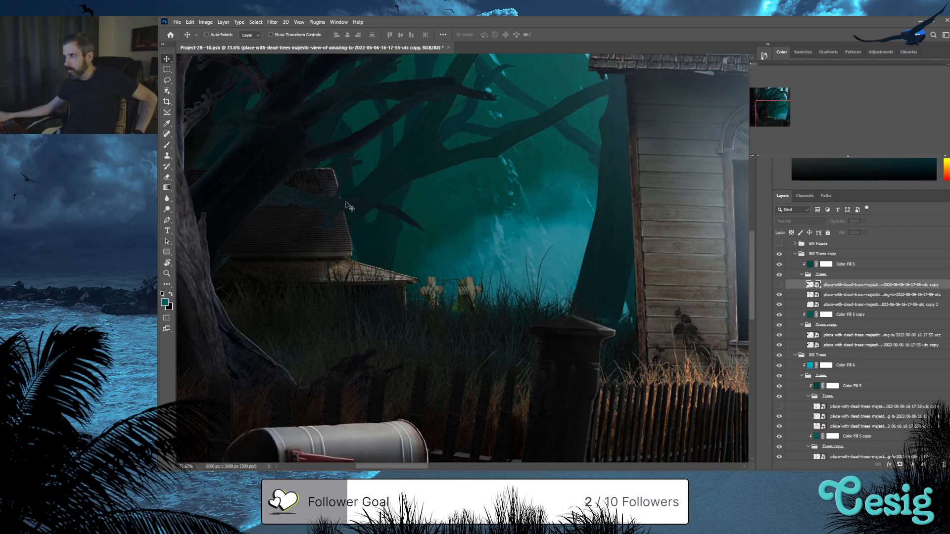
left_click(903, 98)
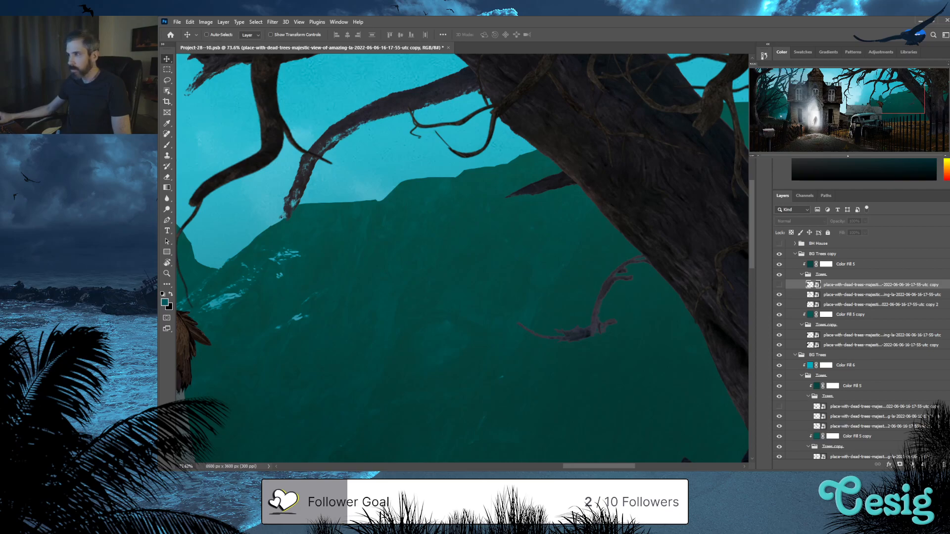
left_click(780, 115)
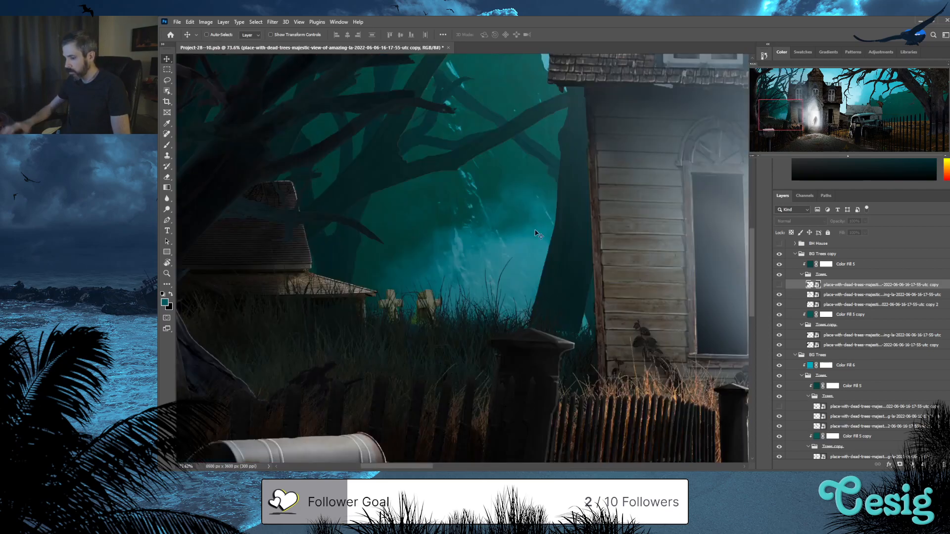
key("ctrl+minus")
key("ctrl+minus")
key("ctrl+minus")
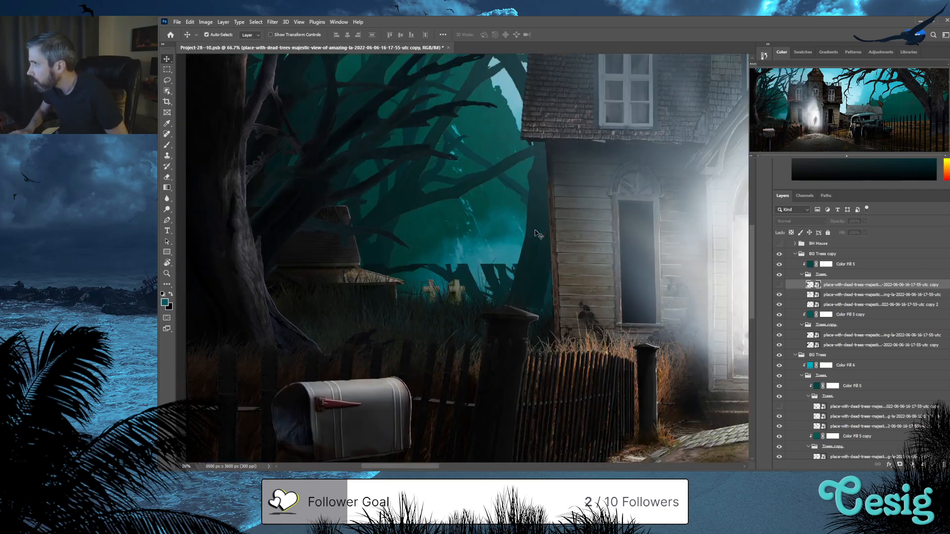
key("ctrl+minus")
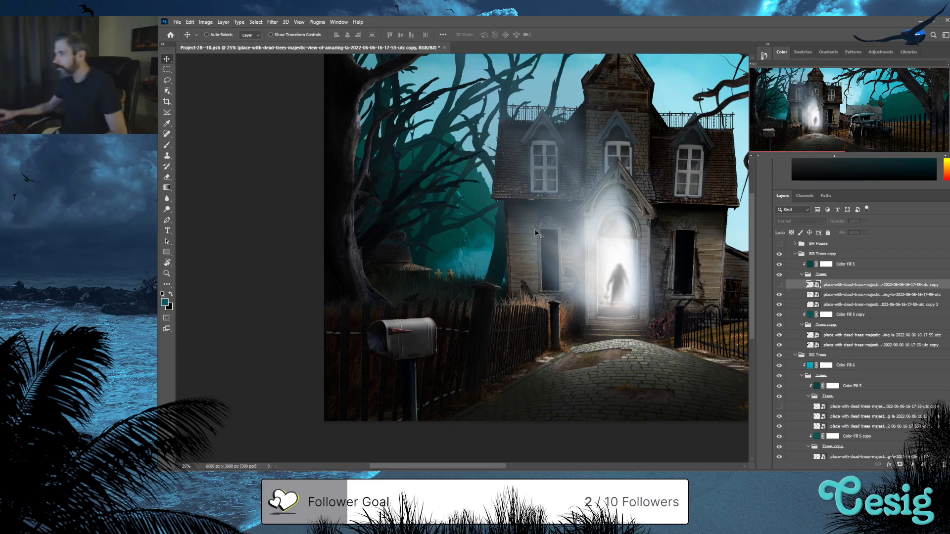
left_click_drag(609, 190, 470, 220)
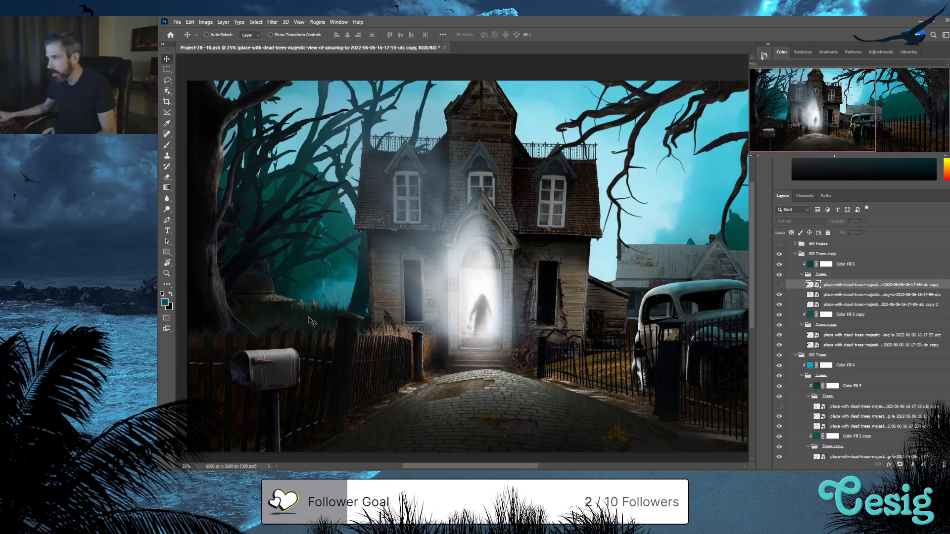
Hide the middle dead-trees layer in BG Trees' Trees group and the lower one in BG Trees copy's Trees copy group
left_click(285, 289, "ctrl")
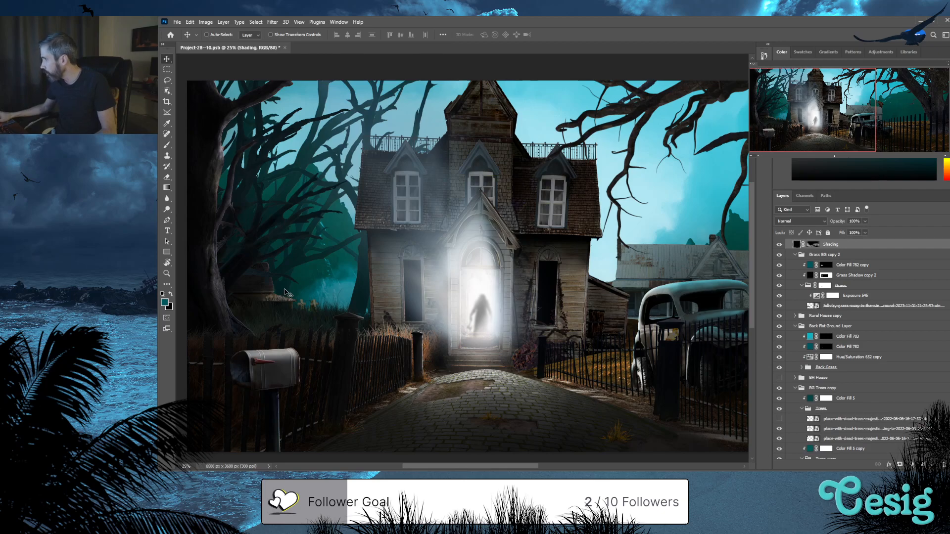
left_click(336, 422, "ctrl")
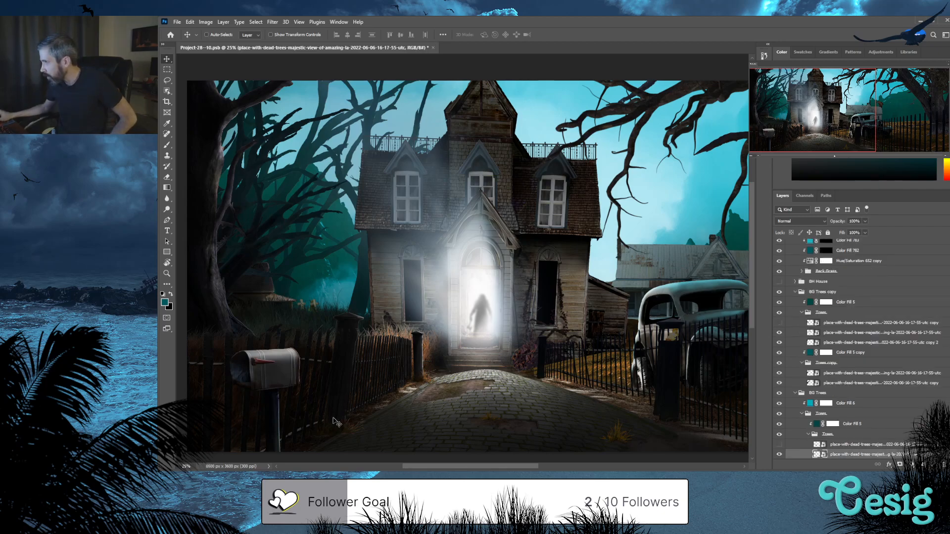
left_click(779, 455)
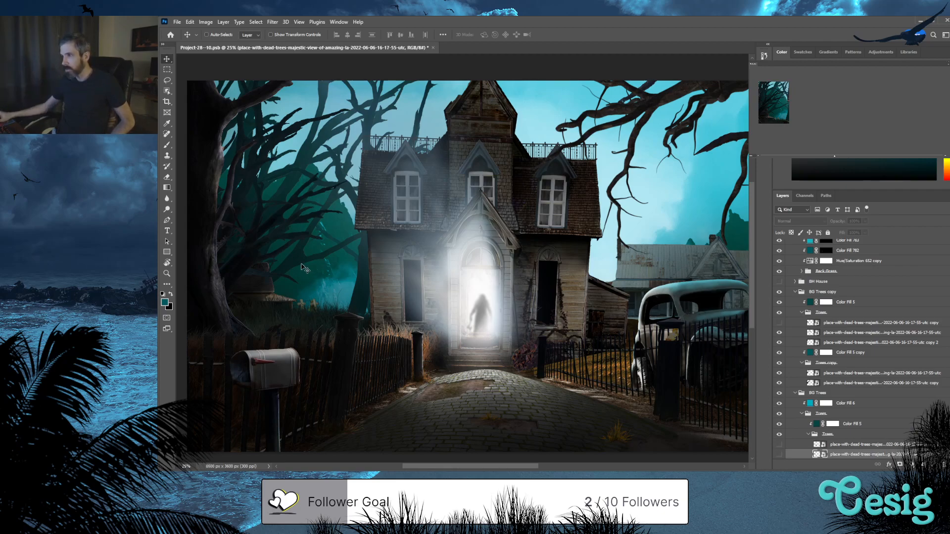
left_click(353, 384, "ctrl")
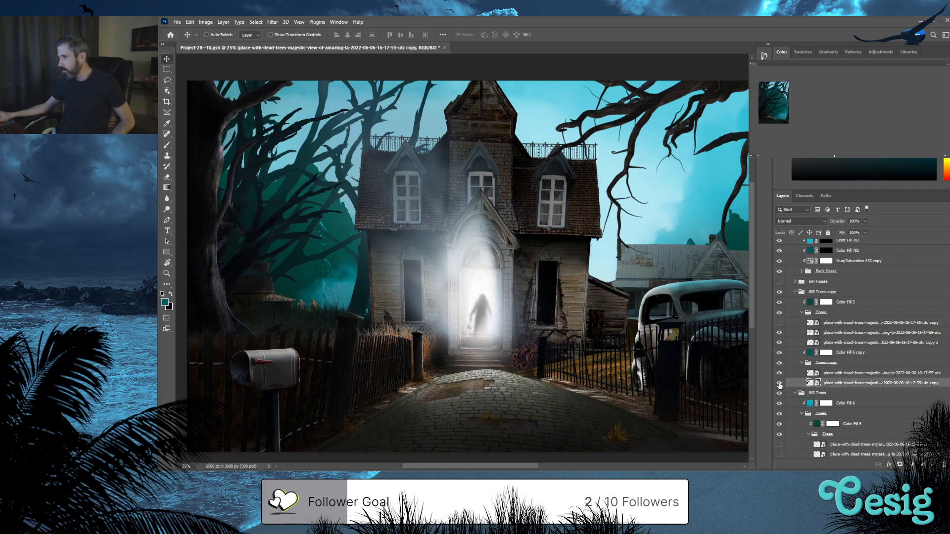
left_click(780, 383)
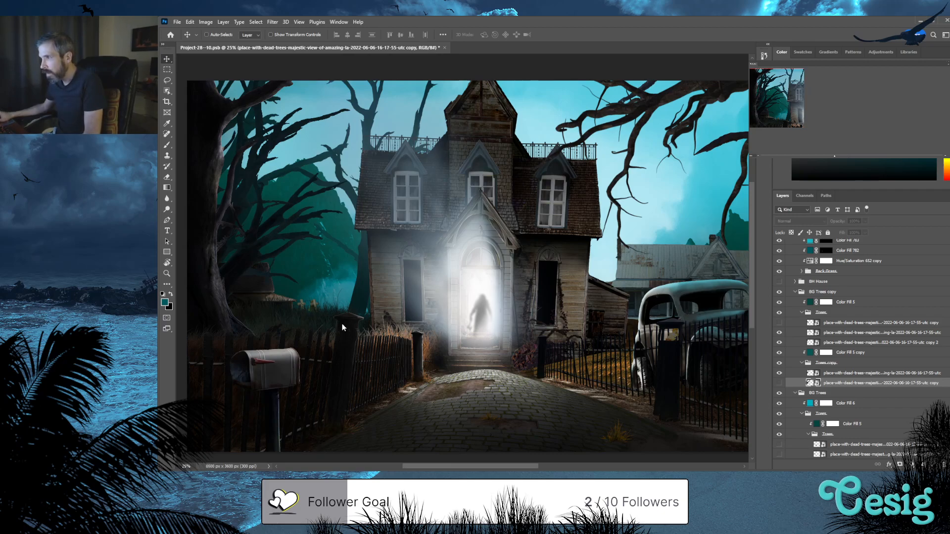
Hide the dead camelthorn trees layer in Dead Foreground Tree copy 6 and the upper dead-trees layer in BG Trees copy's Trees copy group
left_click(342, 306, "ctrl")
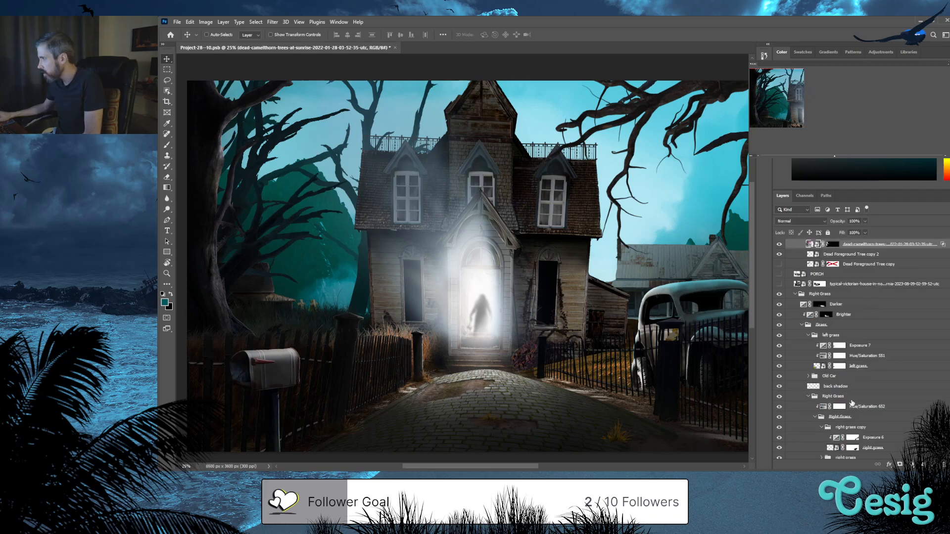
left_click(779, 296)
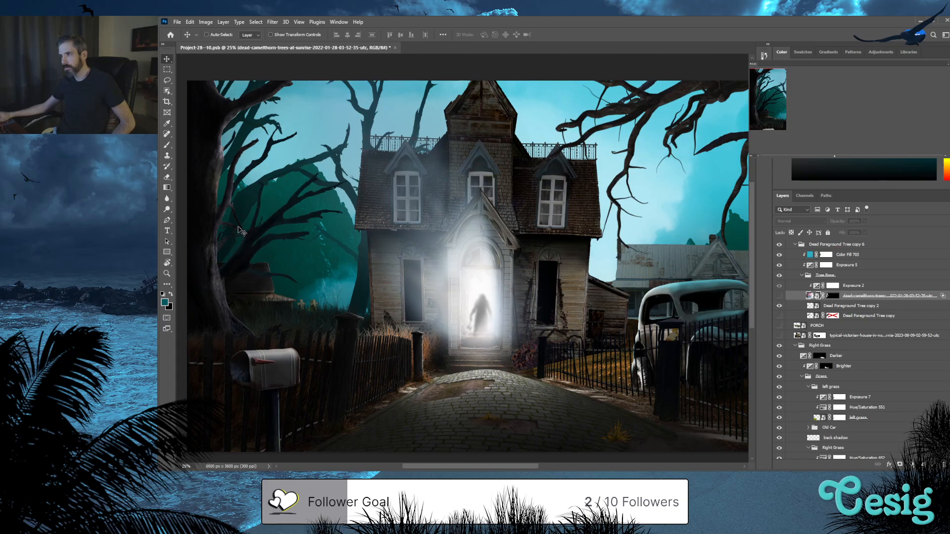
left_click(320, 335, "ctrl")
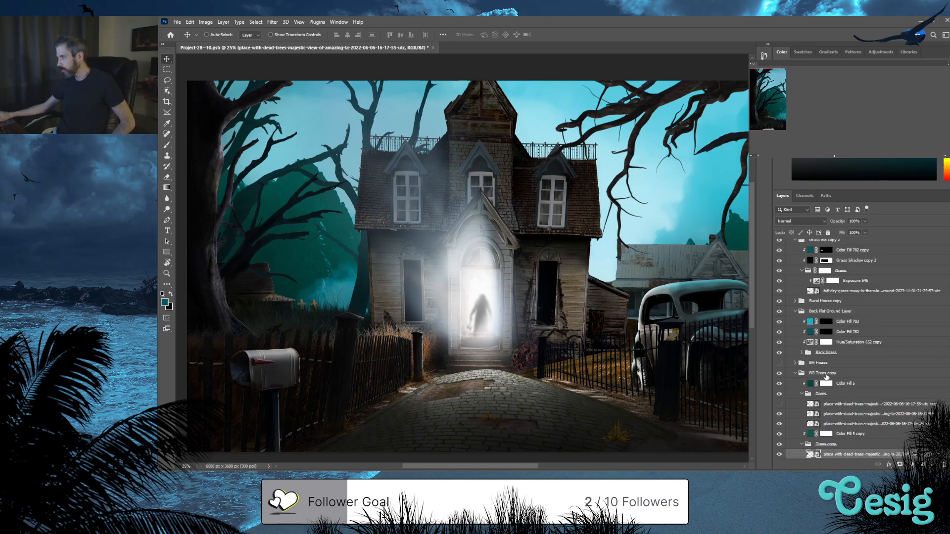
left_click(780, 456)
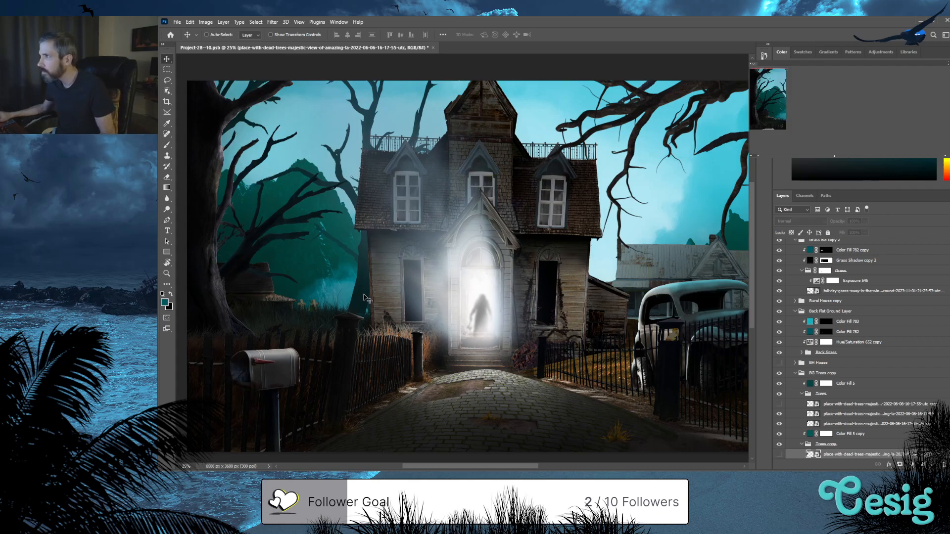
Move the middle dead-trees layer of BG Trees copy's Trees group left, away from the main house and behind the graveyard
key("ctrl")
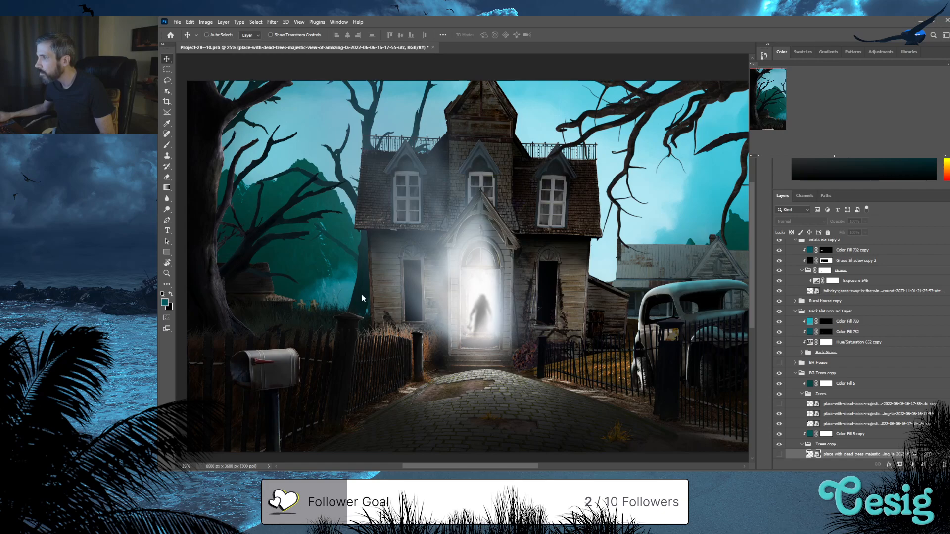
left_click(401, 420, "ctrl")
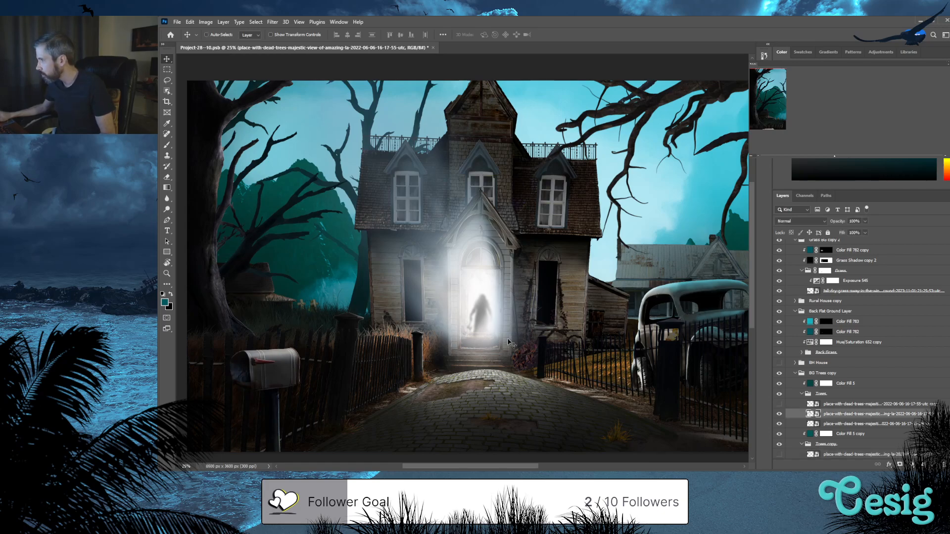
left_click_drag(360, 317, 324, 327)
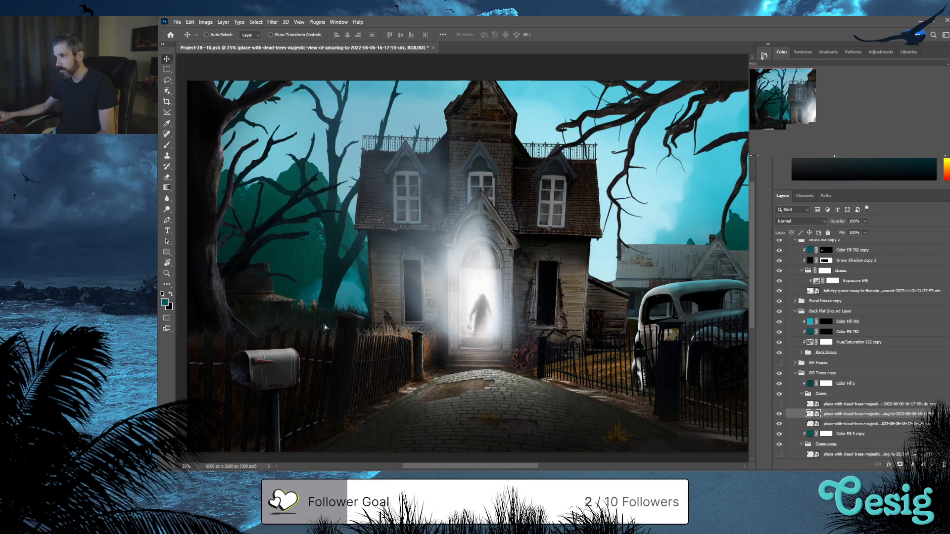
scroll(321, 307, "up", 1)
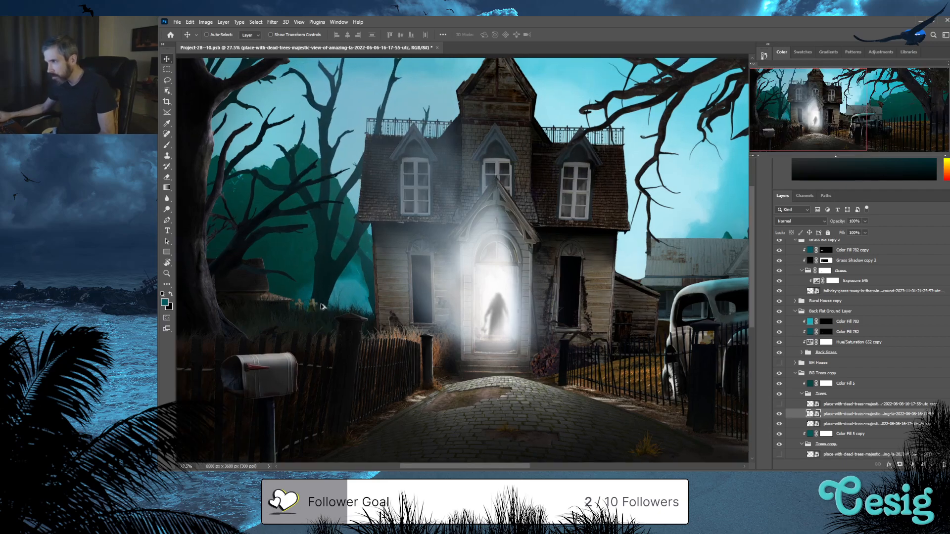
scroll(322, 307, "up", 4)
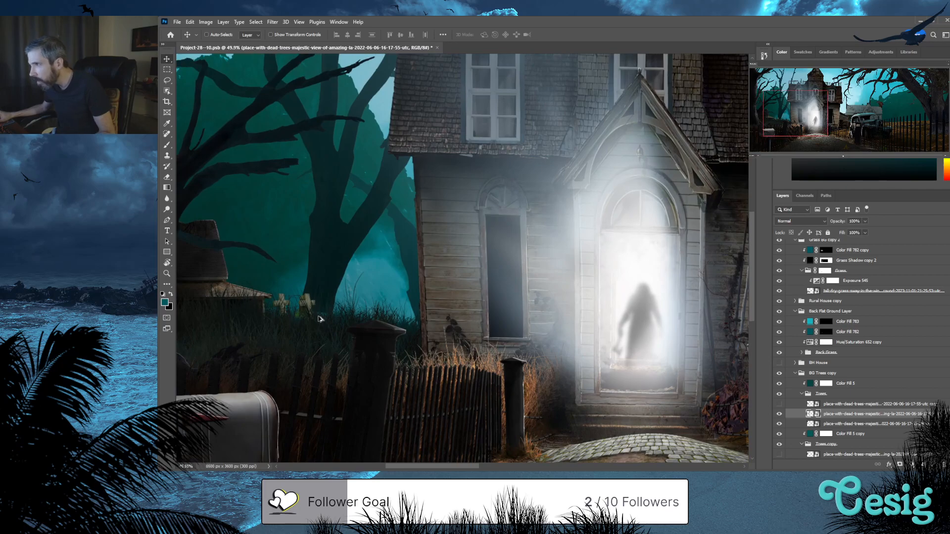
Hide Color Fill 783 and Color Fill 782 in Back Flat Ground Layer, plus Color Fill 5 and Color Fill 5 copy in BG Trees copy
scroll(319, 319, "up", 3)
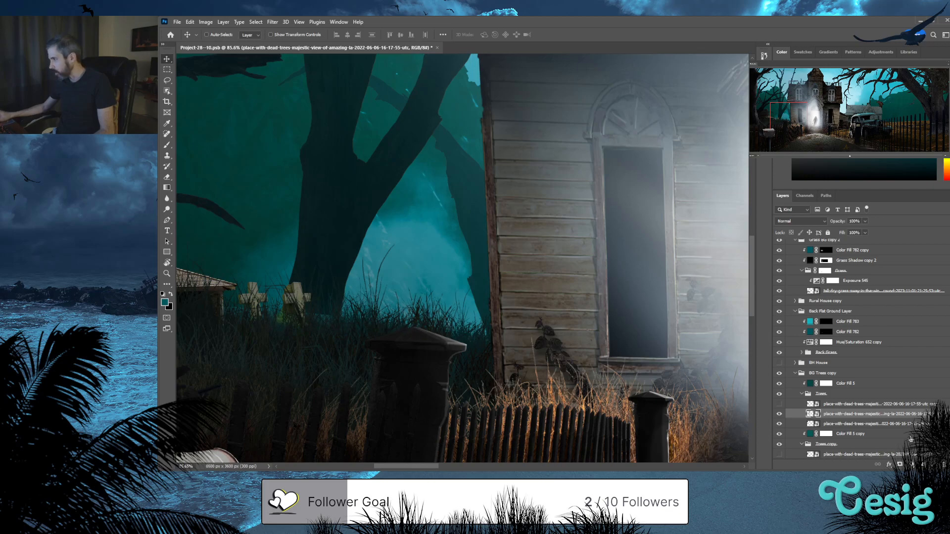
left_click(780, 322)
left_click(779, 332)
left_click(779, 384)
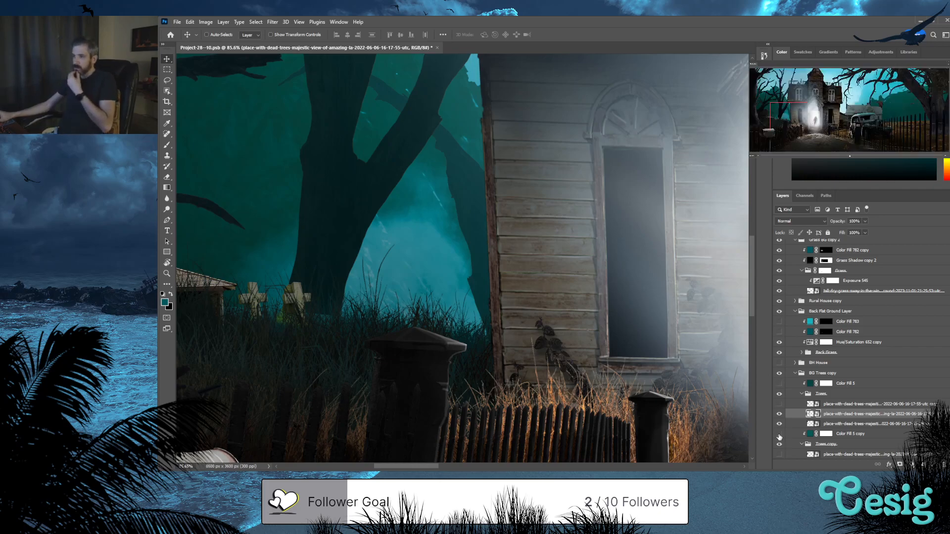
left_click(779, 435)
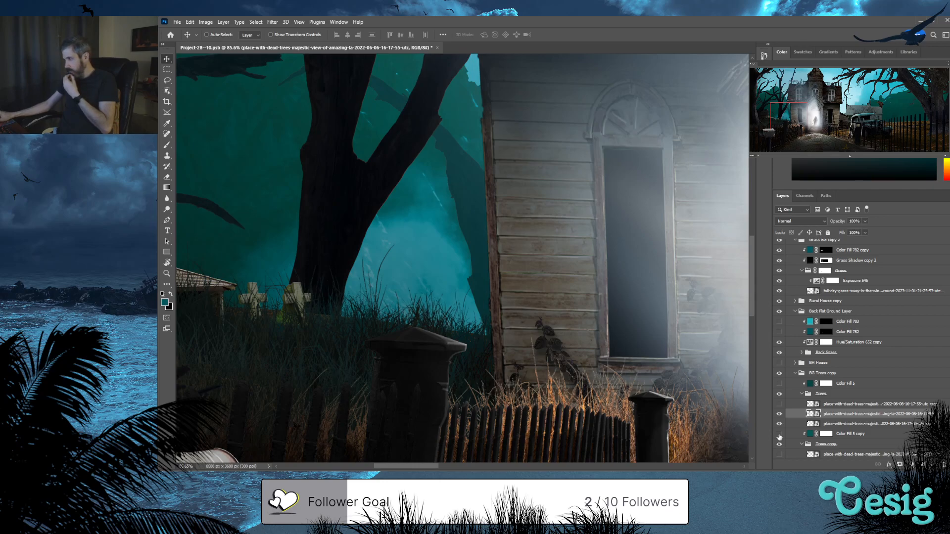
Show Color Fill 783 again and recolor it to the very dark teal 021b1d sampled from the grass blades
left_click(779, 321)
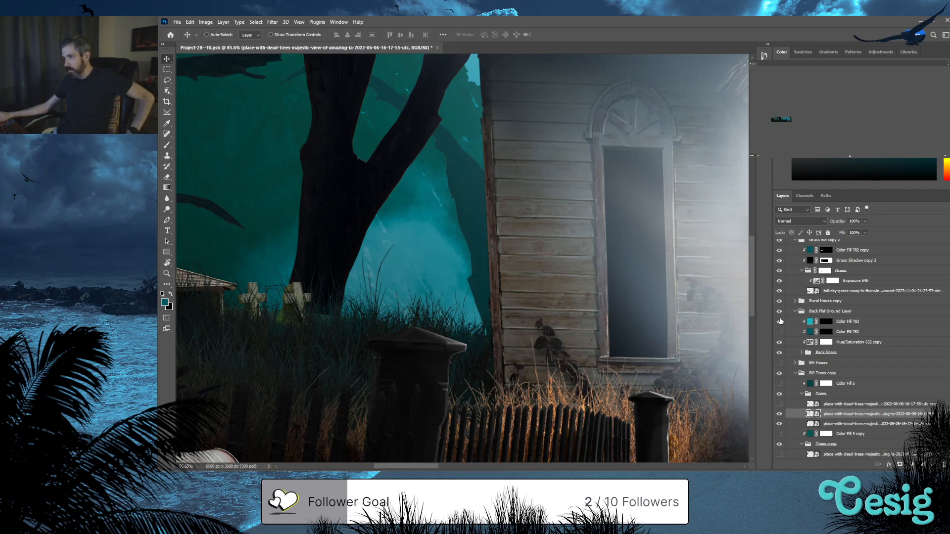
left_click(810, 321)
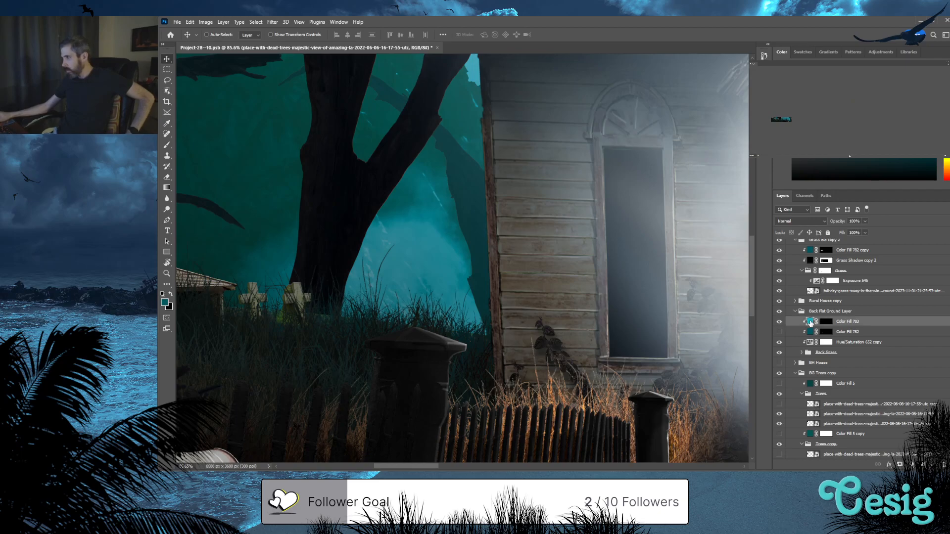
double_click(810, 322)
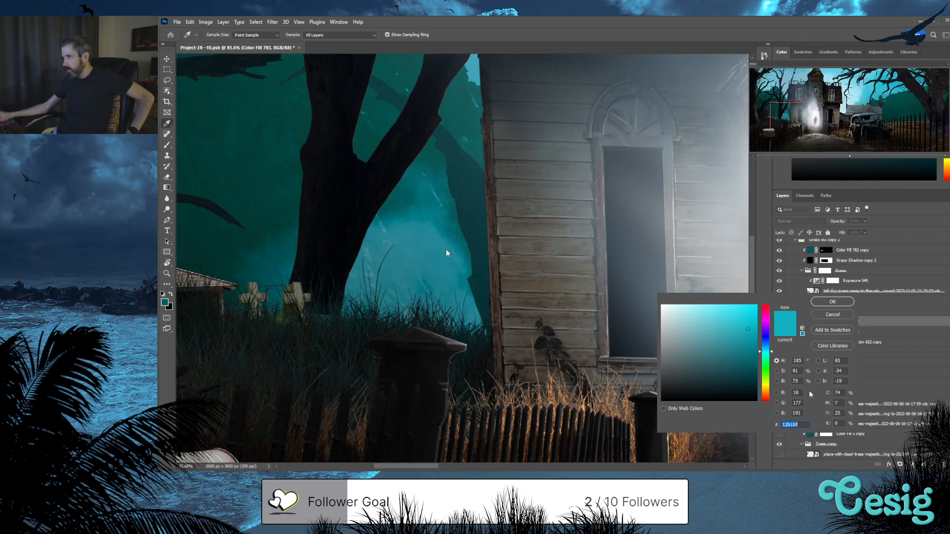
left_click(384, 238)
left_click(384, 245)
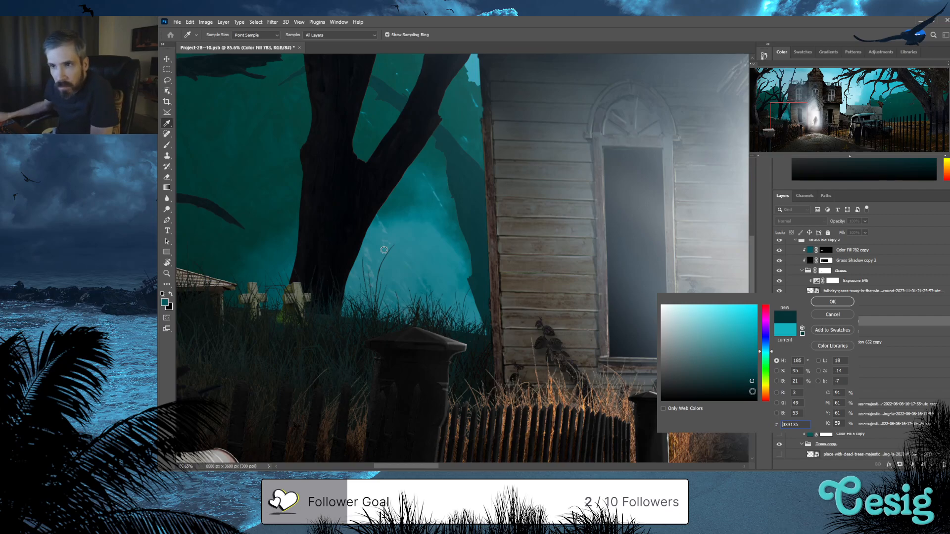
left_click(382, 248)
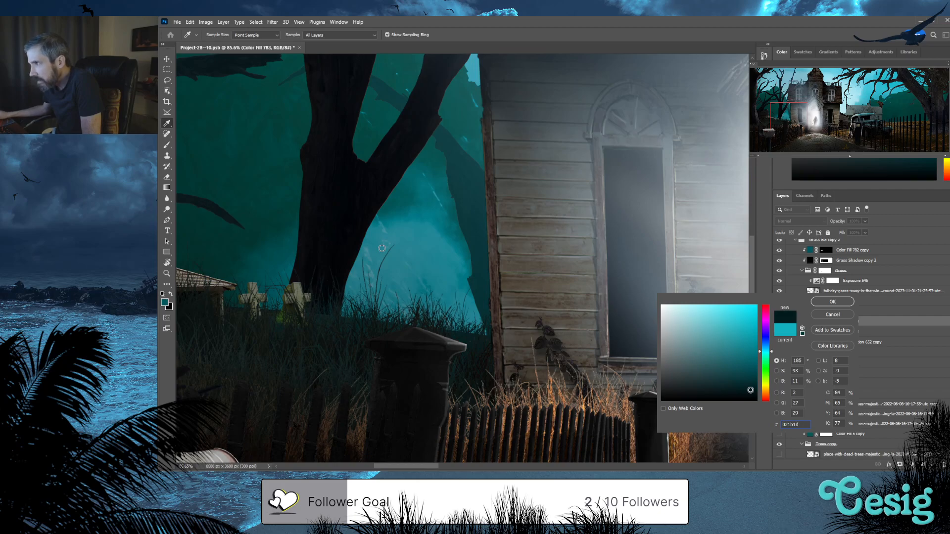
left_click(820, 304)
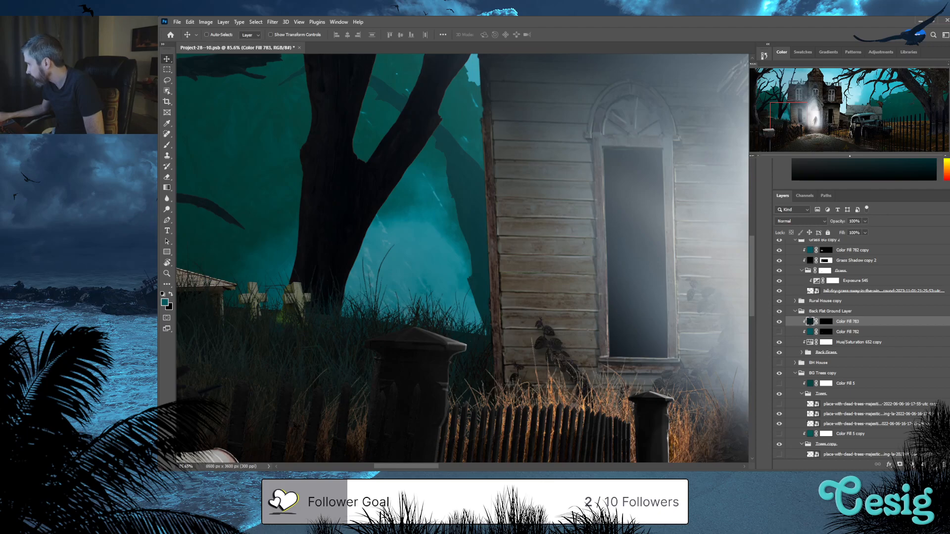
Add a near-black solid color fill layer above Color Fill 783 in Back Flat Ground Layer and invert its mask to hide the fill
key("ctrl+shift+alt+n")
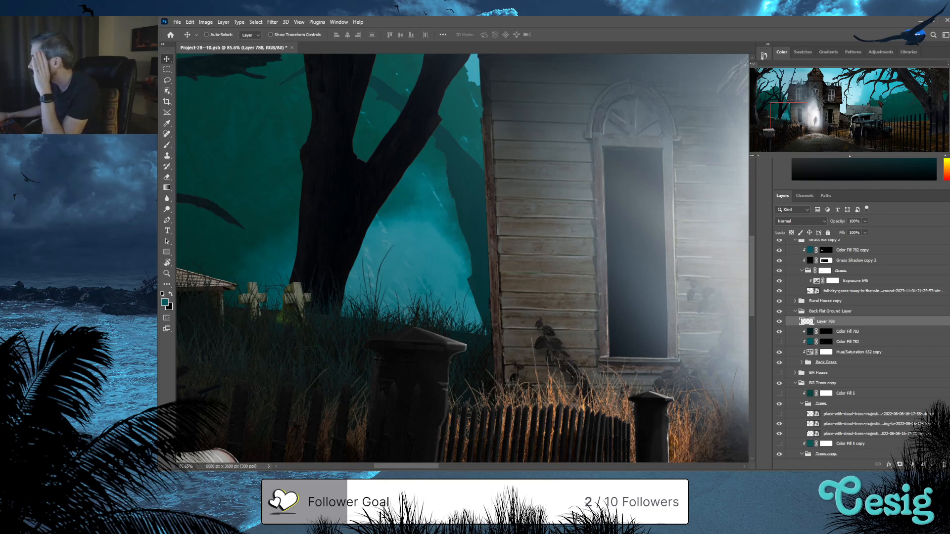
key("b")
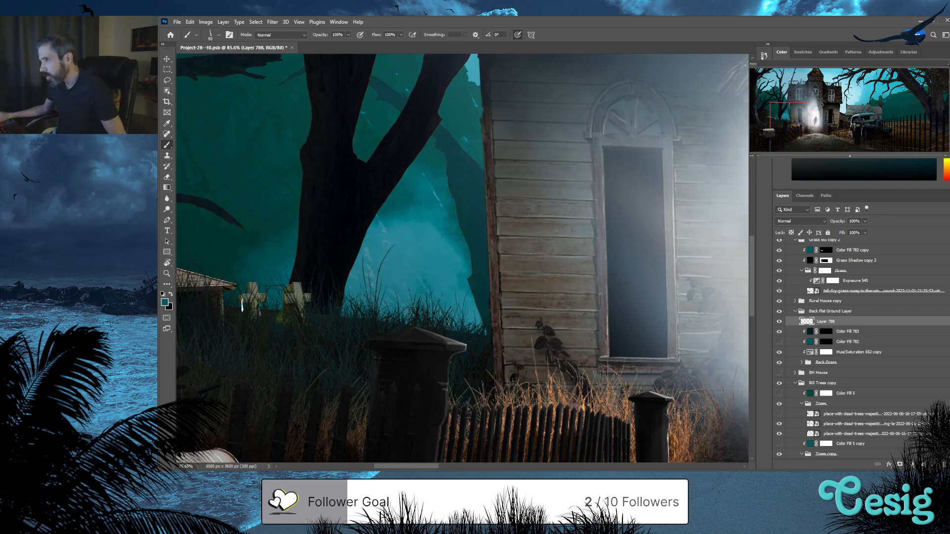
scroll(227, 316, "up", 3)
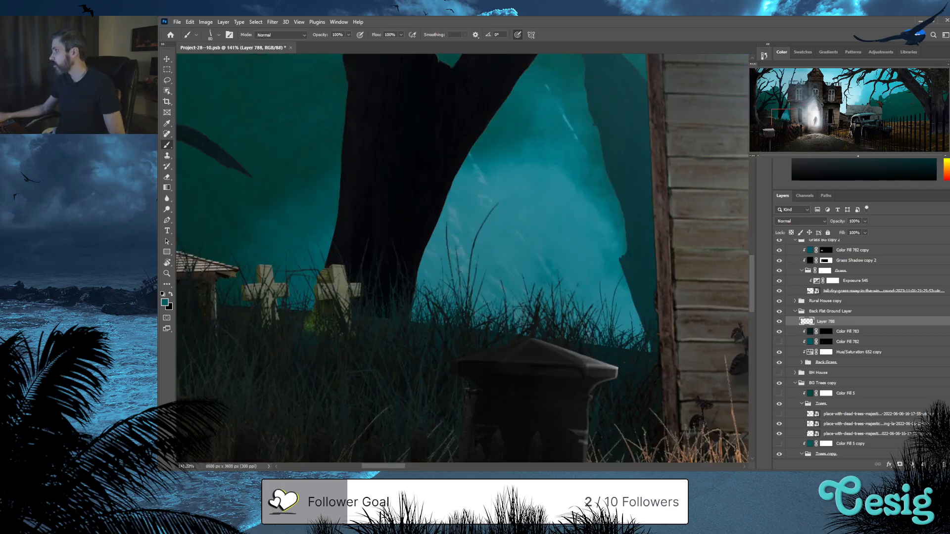
scroll(216, 311, "up", 1)
scroll(217, 311, "up", 2)
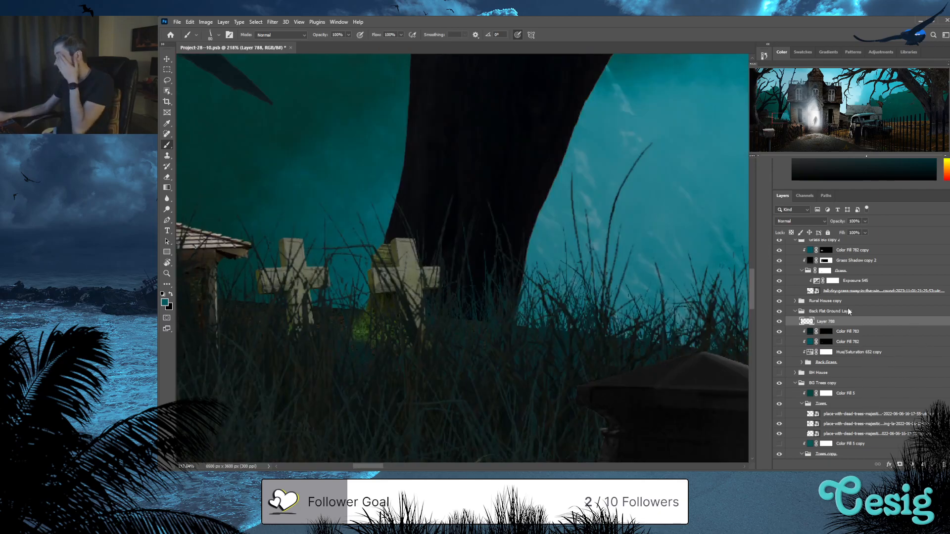
left_click(165, 302)
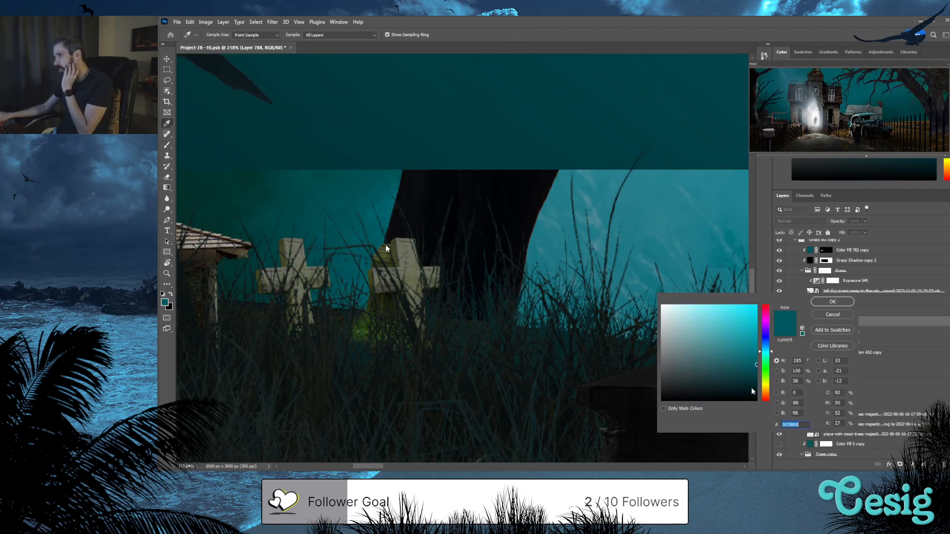
left_click(755, 399)
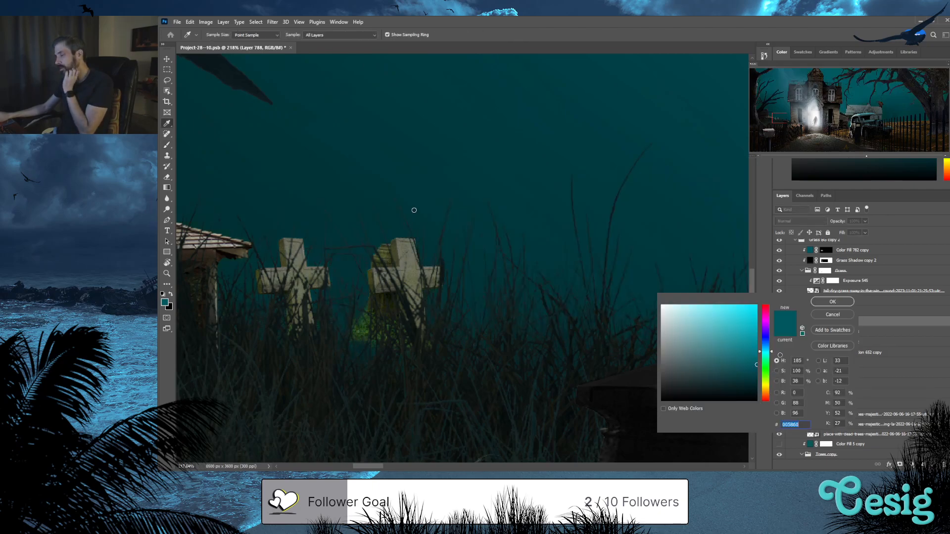
left_click(824, 302)
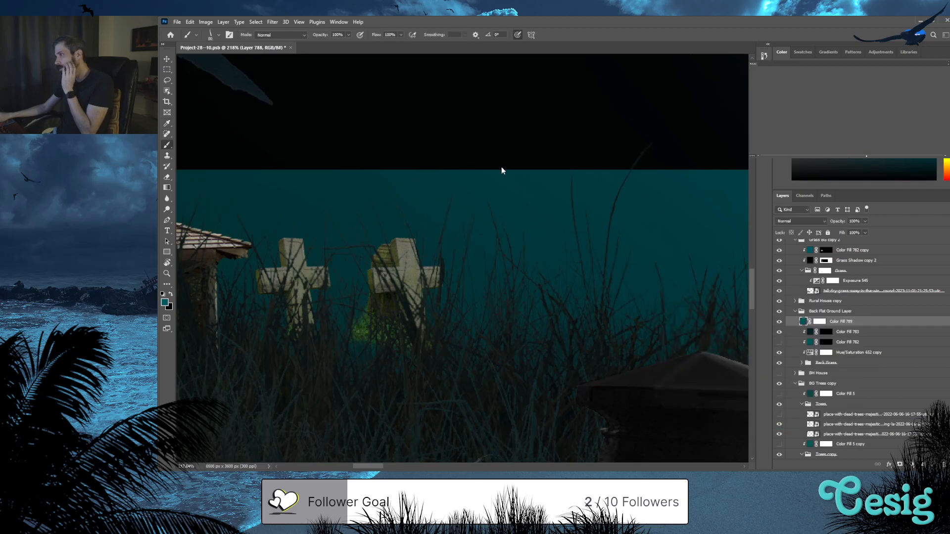
left_click(818, 322)
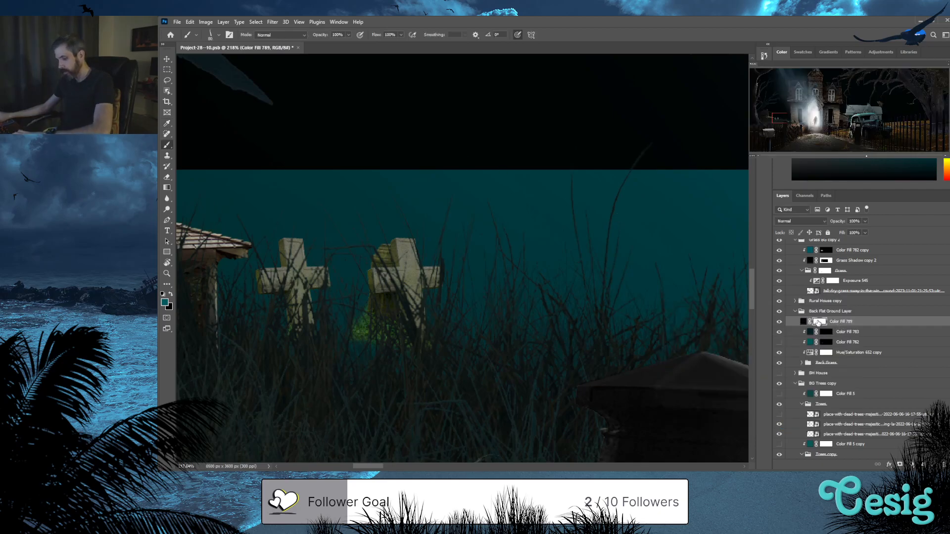
key("ctrl+i")
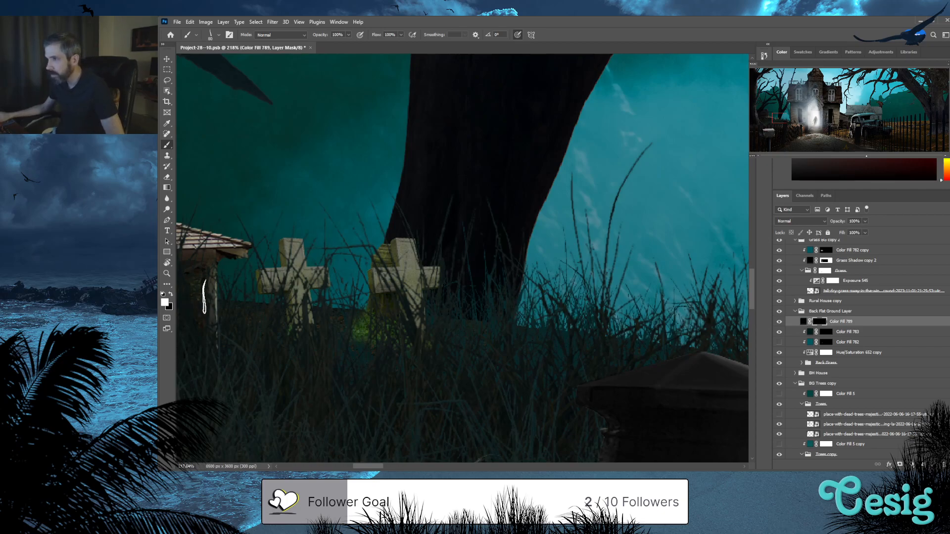
Paint dark grass blades in white on the new fill layer's mask with a smaller grass brush, from the graveyard to the main house
key("bracketleft")
key("bracketleft")
key("bracketleft")
key("bracketleft")
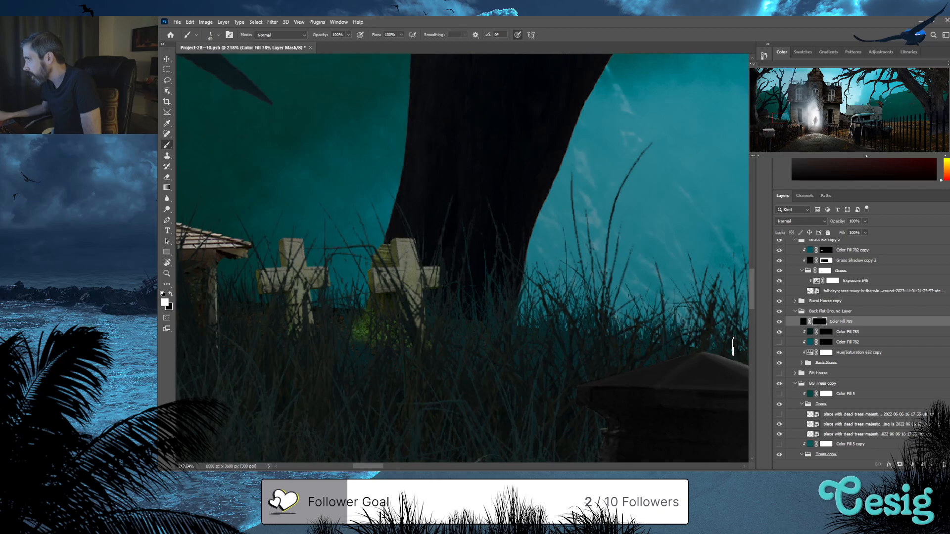
left_click_drag(732, 346, 488, 276)
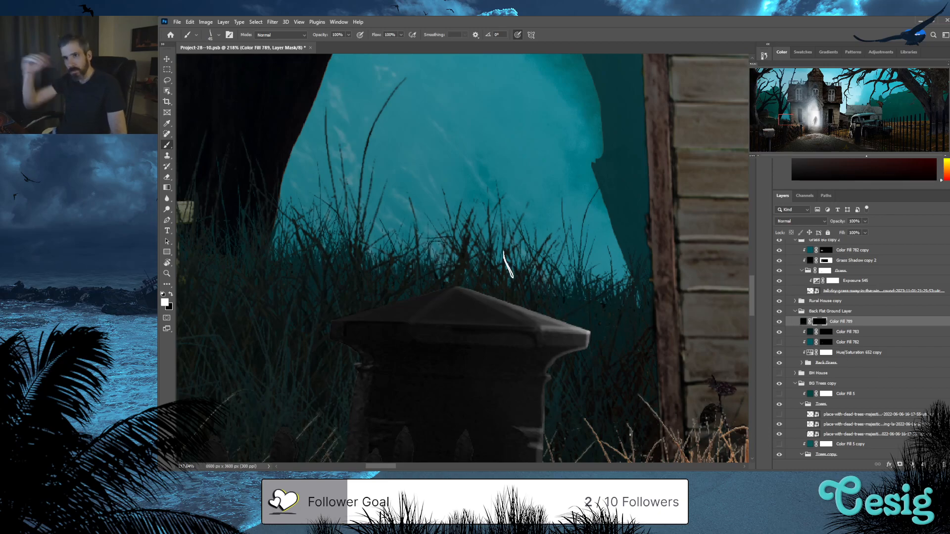
left_click_drag(414, 218, 648, 254)
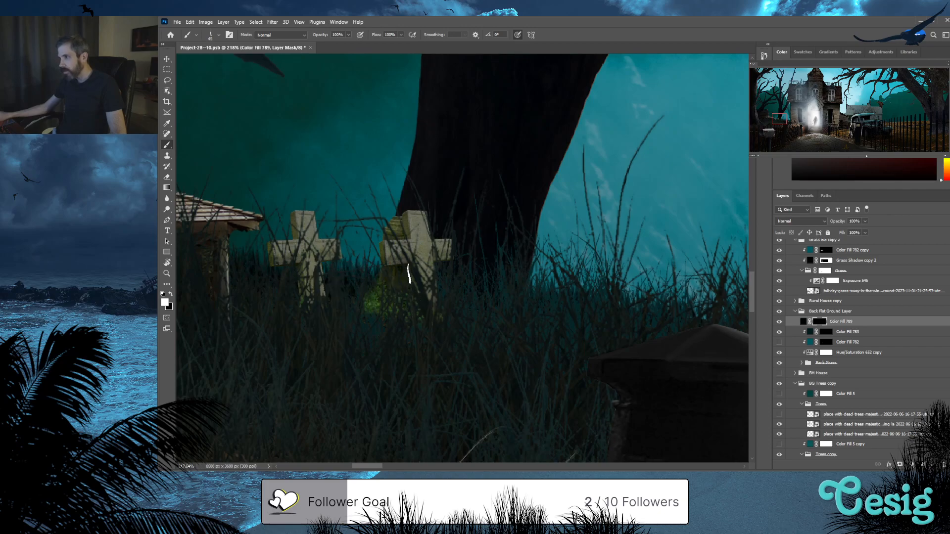
left_click_drag(602, 319, 344, 261)
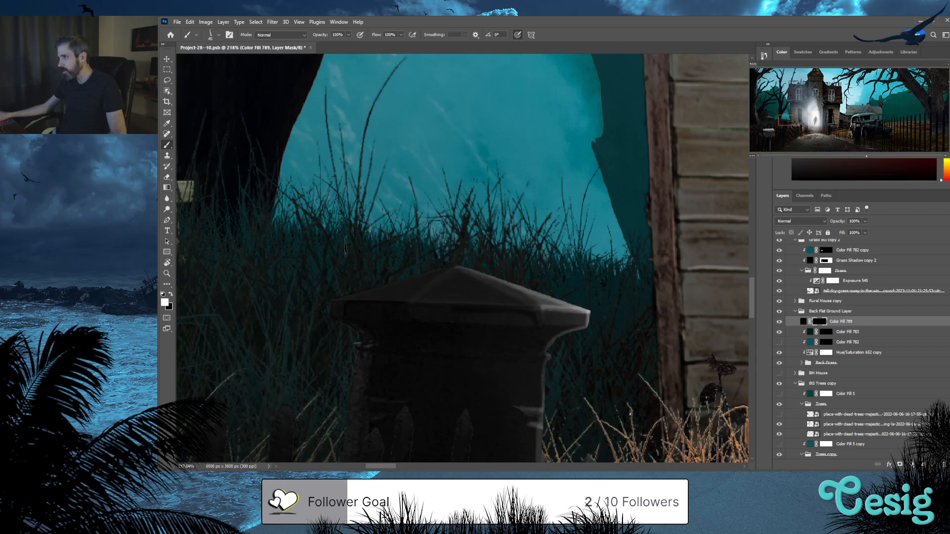
Rename the new fill layer as Grass silhouette and save the document
key("v")
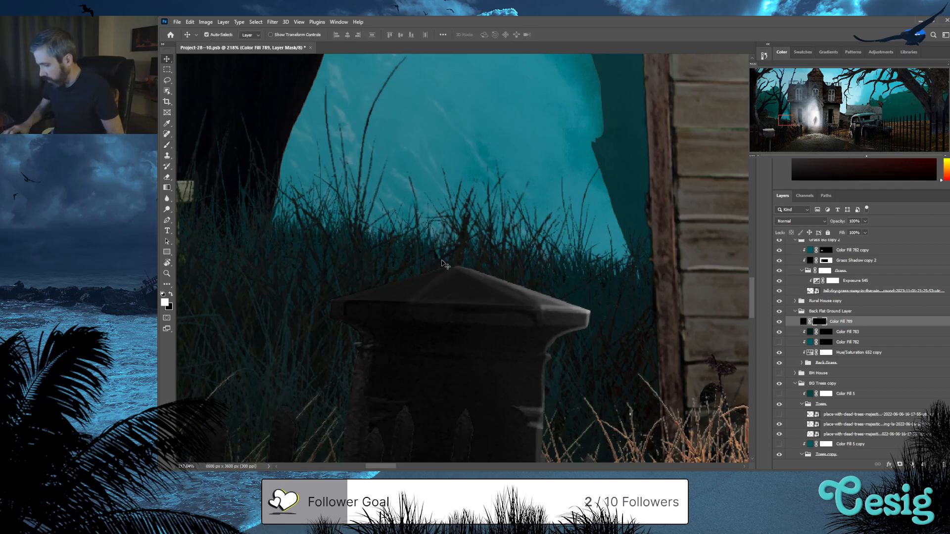
key("ctrl+1")
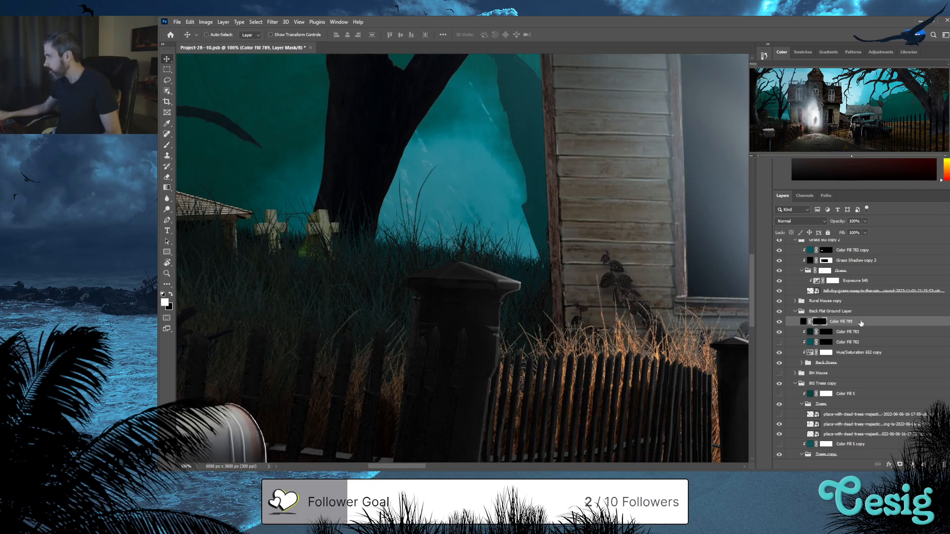
double_click(845, 322)
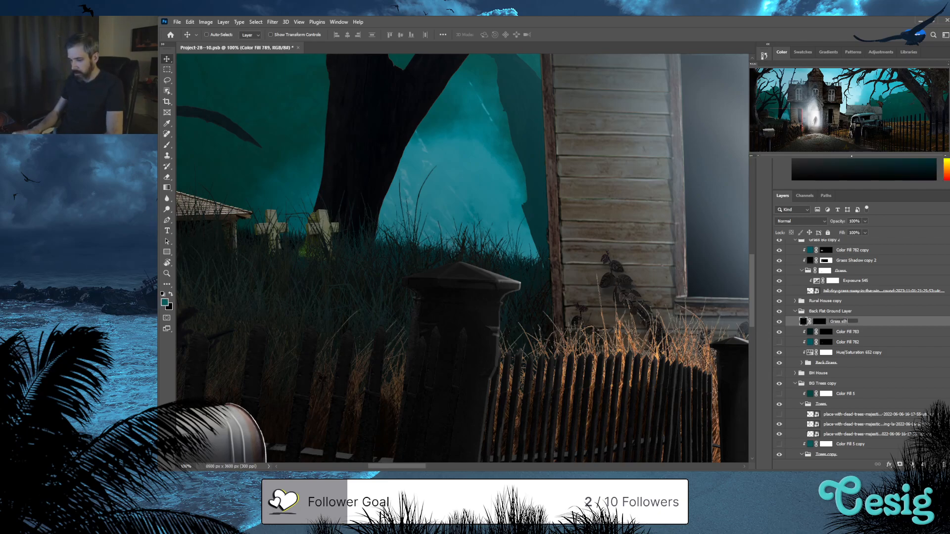
type("Grass silhouette")
key("Return")
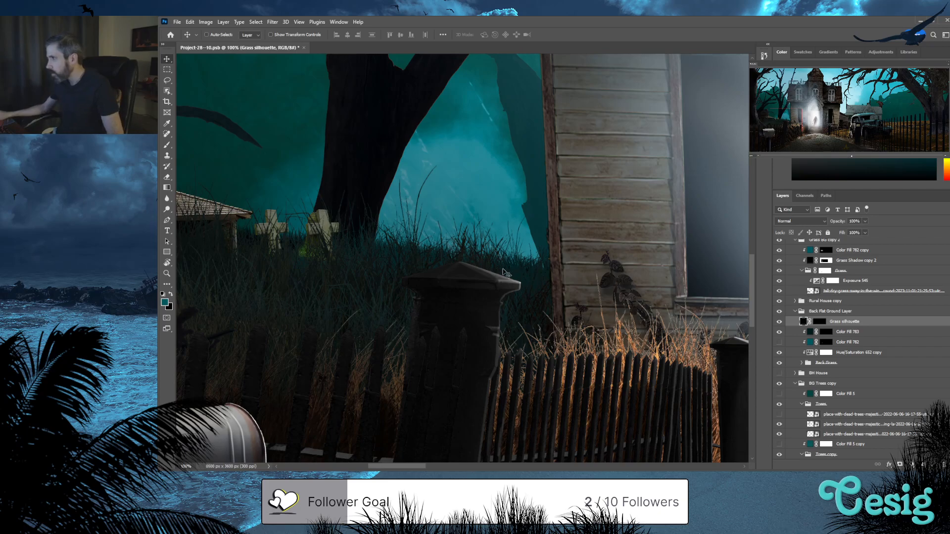
scroll(495, 257, "left", 3)
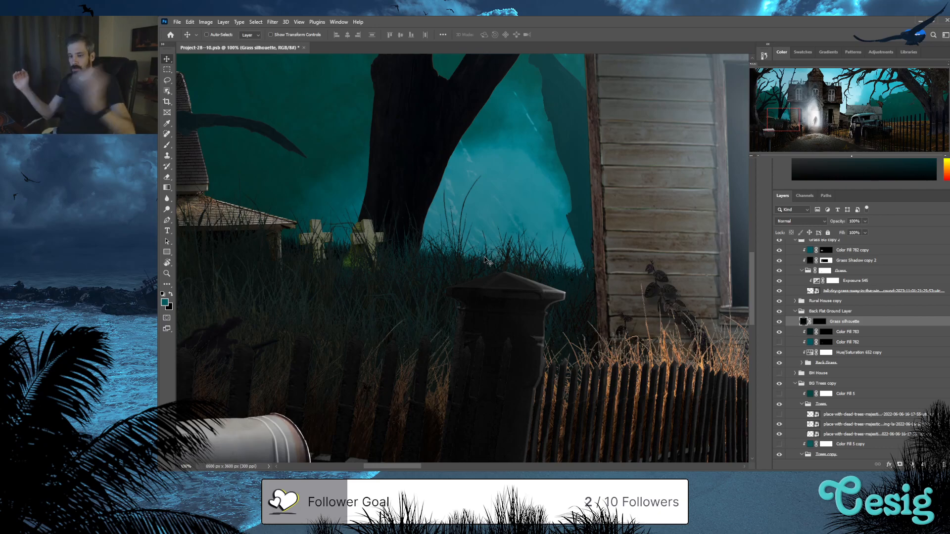
key("ctrl+s")
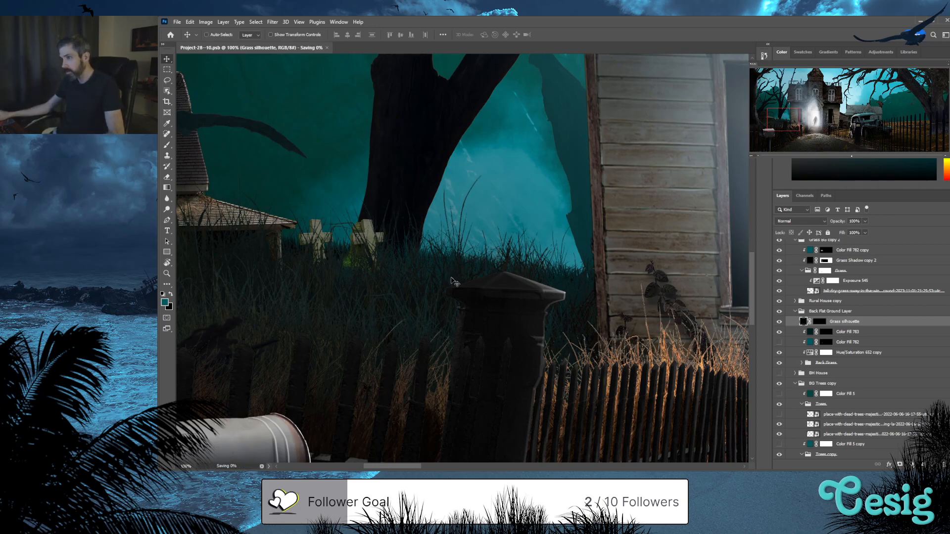
Compare the left background with Color Fill 782 toggled, and show Color Fill 5 and Color Fill 5 copy over the background trees again
scroll(559, 278, "left", 5)
scroll(559, 277, "up", 1)
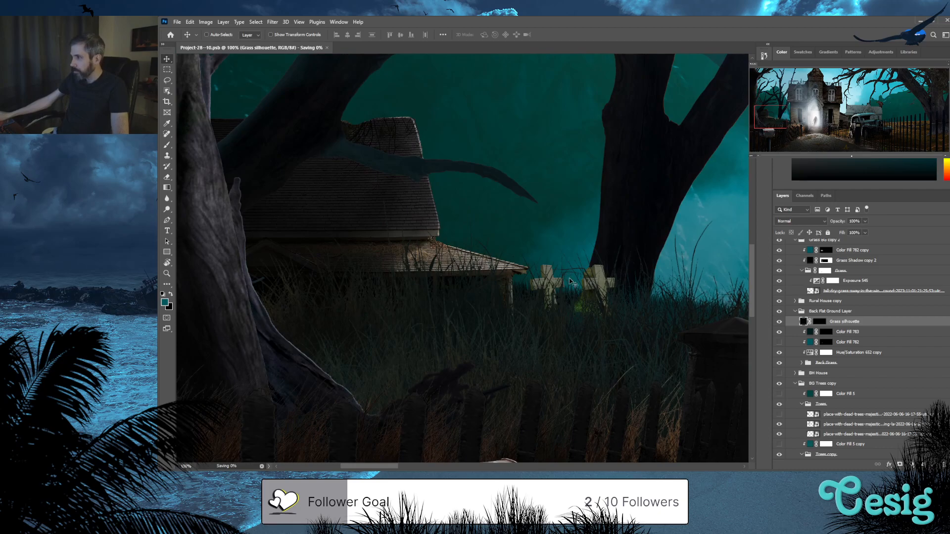
key("ctrl+minus")
key("ctrl+minus")
key("ctrl+minus")
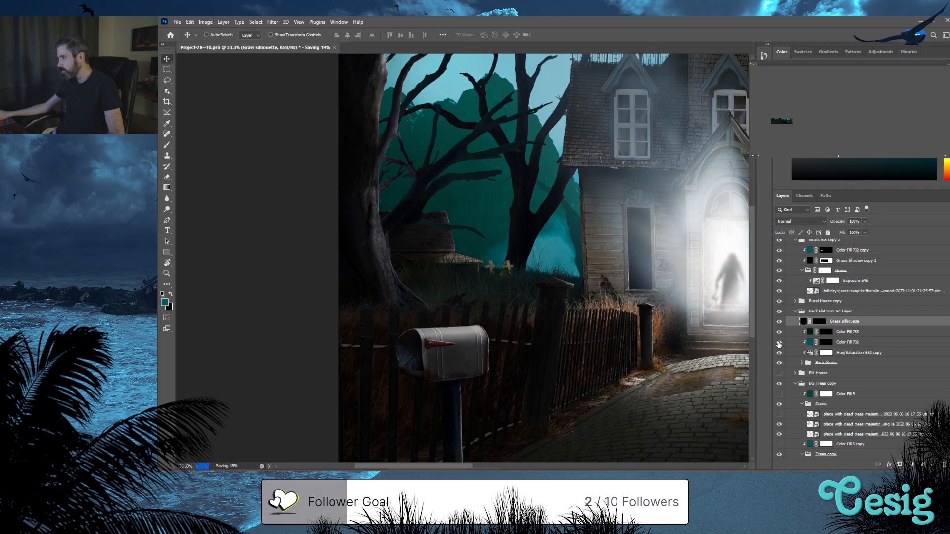
left_click(779, 342)
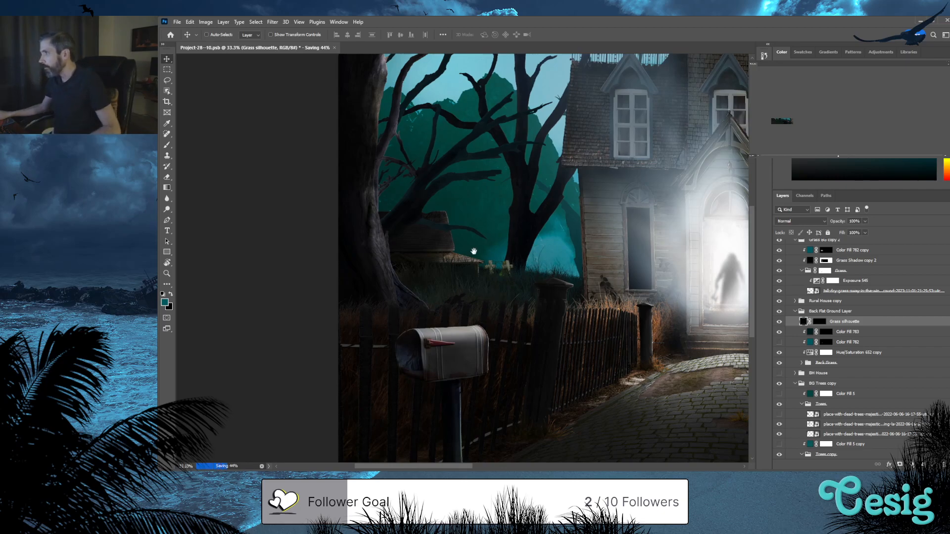
left_click_drag(477, 250, 381, 281)
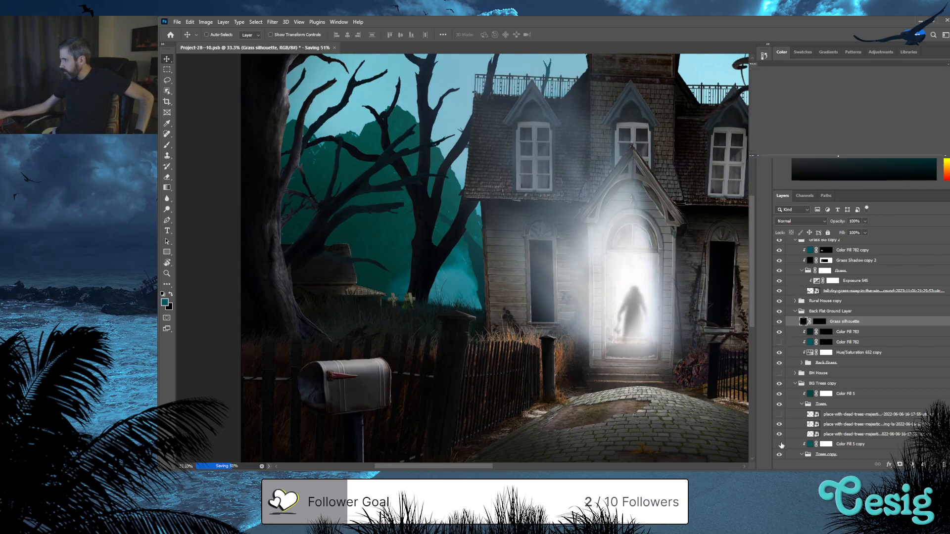
left_click(780, 416)
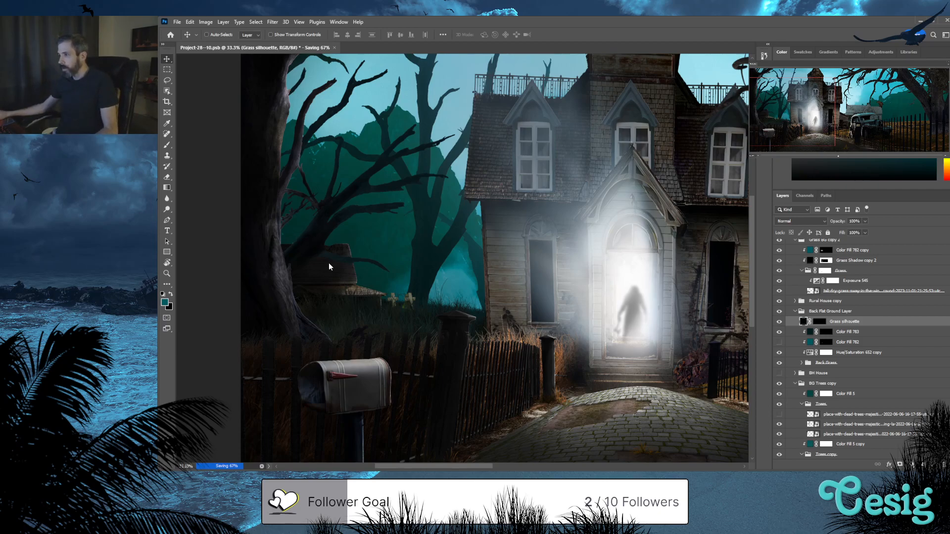
Select the dead tree crossing the back house and hide its Dead Foreground Tree copy 2 layer
left_click(374, 271, "ctrl")
scroll(829, 277, "up", 2)
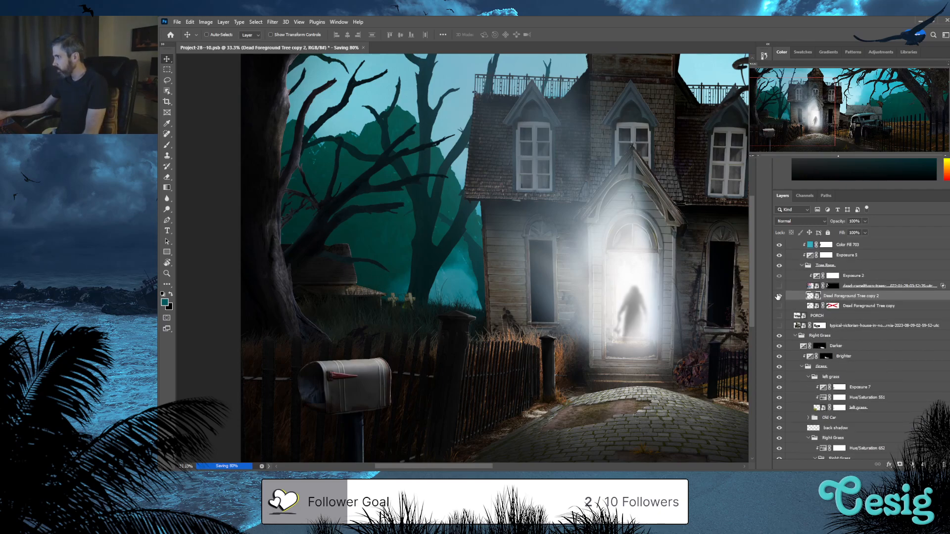
left_click(779, 296)
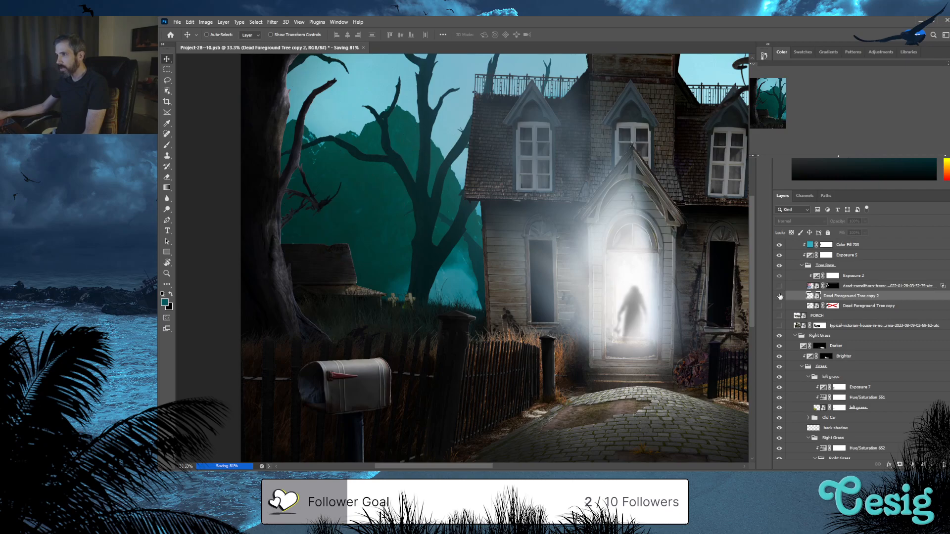
Show the dead tree layer again, collapse the Dead Foreground Tree copy 6 group and move it up toward the house
left_click(824, 268)
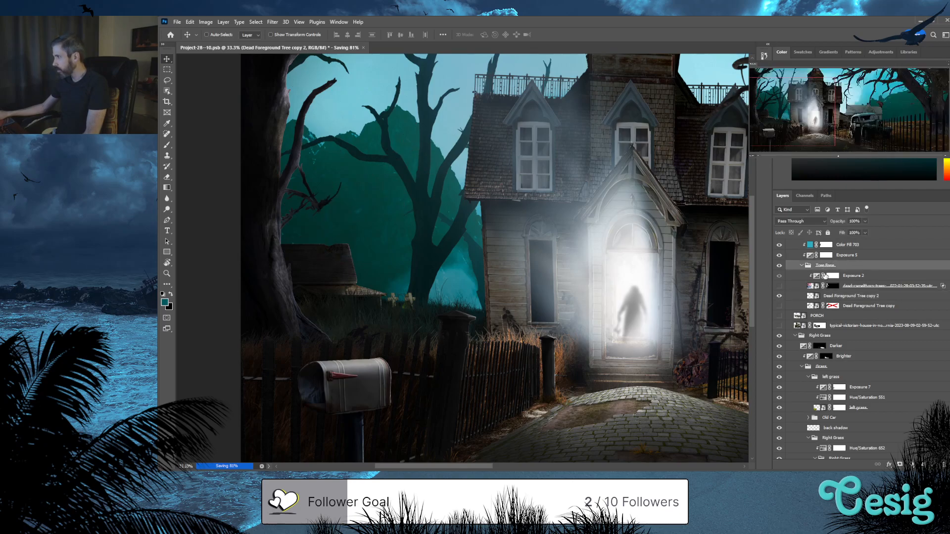
scroll(824, 281, "up", 2)
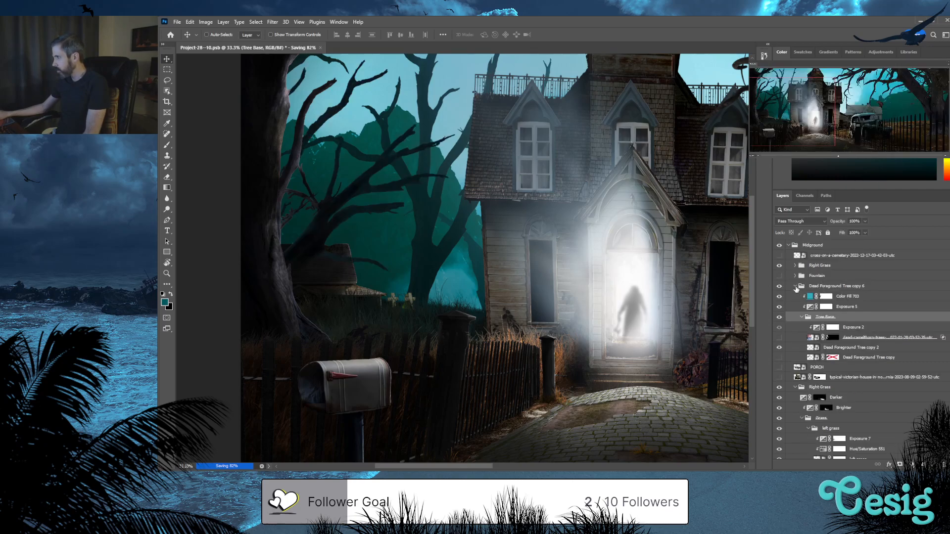
left_click(795, 286)
left_click_drag(296, 266, 333, 217)
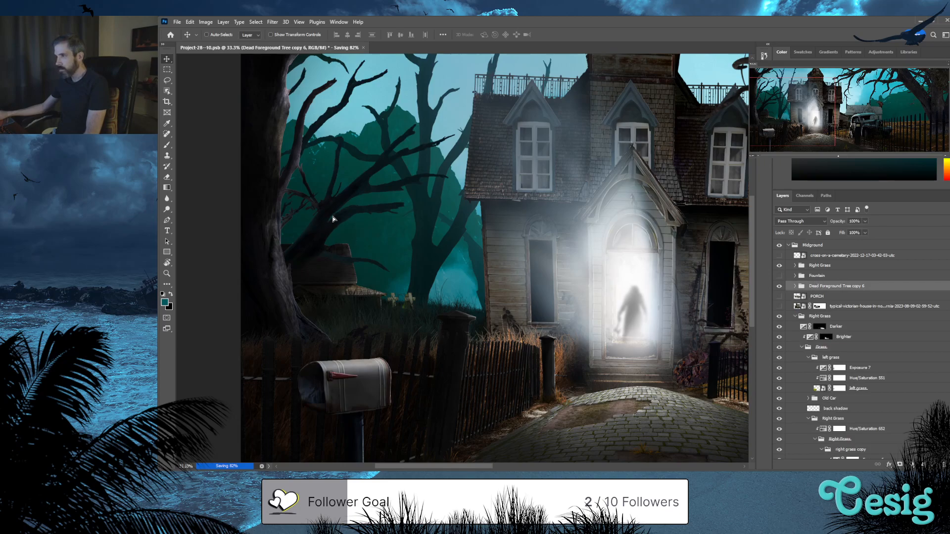
left_click_drag(409, 200, 462, 178)
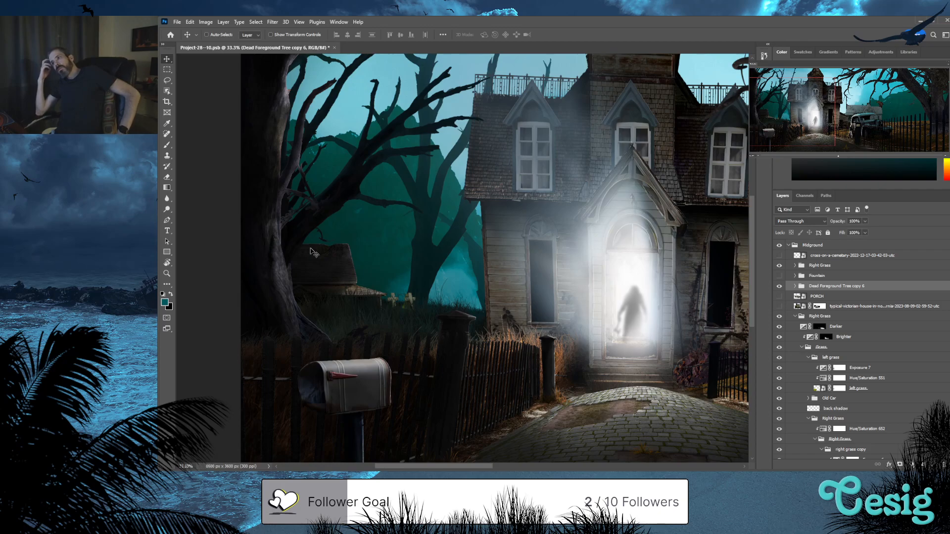
Rotate the Dead Foreground Tree copy 6 group by about -35° and reposition it beside the large left trunk
key("ctrl+t")
scroll(314, 257, "down", 3)
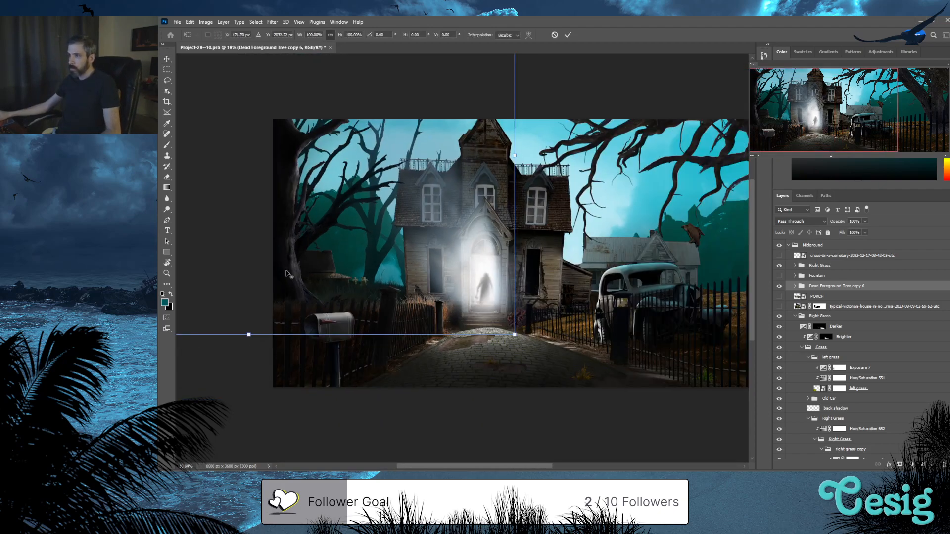
left_click_drag(526, 331, 541, 187)
left_click_drag(294, 282, 309, 298)
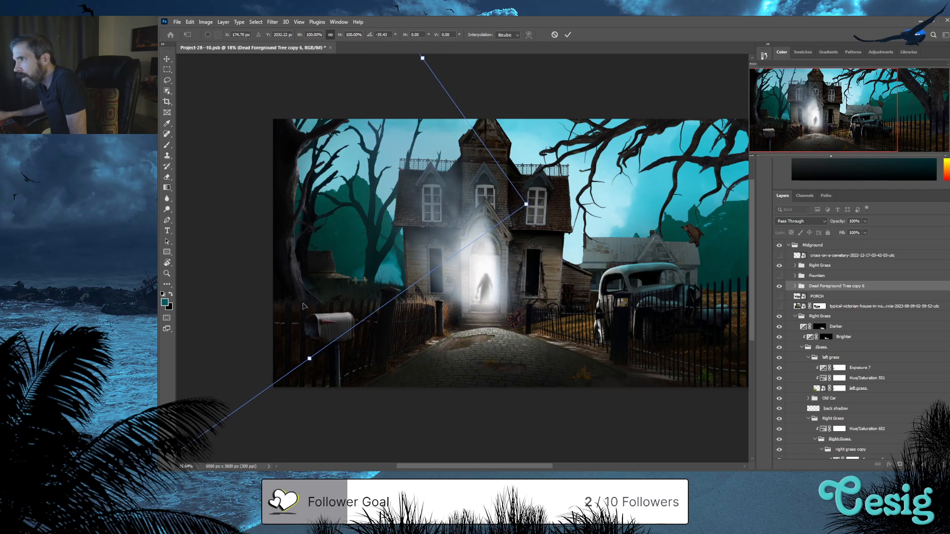
left_click_drag(306, 301, 303, 303)
key("Return")
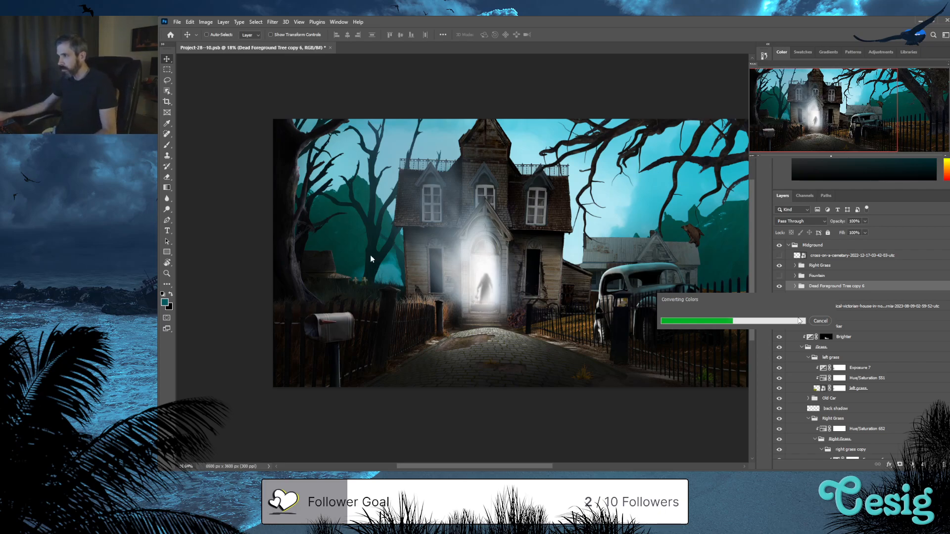
Scale the background dead tree down to about 53% height and place it over the green hill beside the main house
left_click(376, 274, "ctrl")
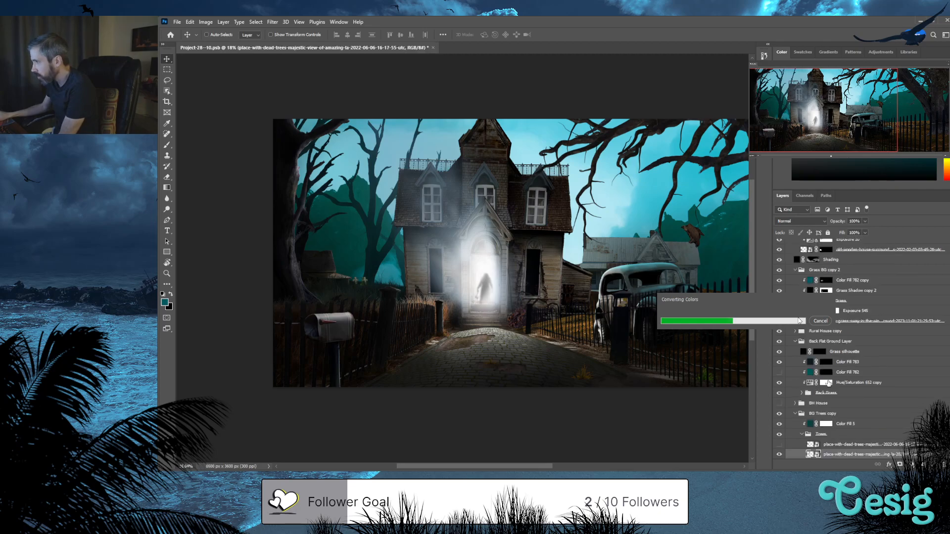
left_click_drag(369, 275, 388, 115)
key("ctrl+t")
left_click_drag(390, 136, 400, 181)
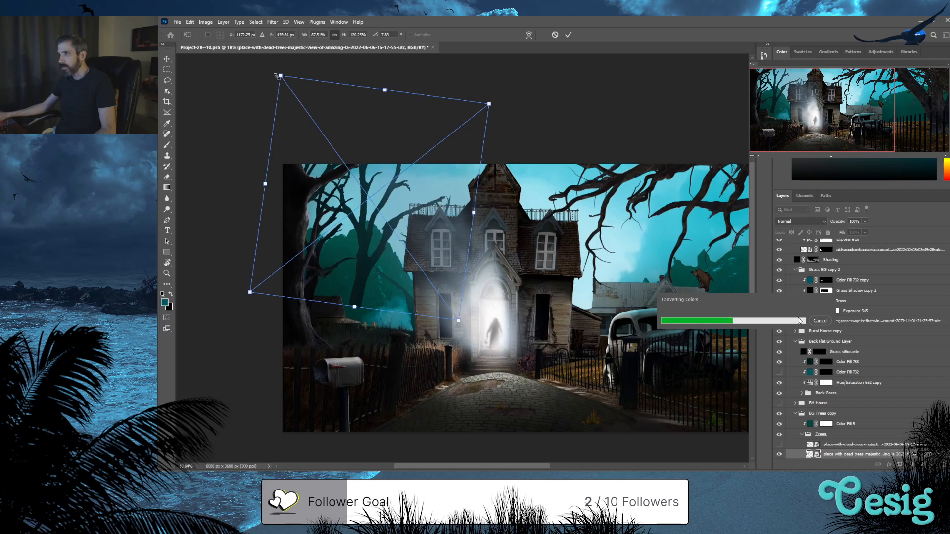
left_click_drag(317, 142, 350, 188)
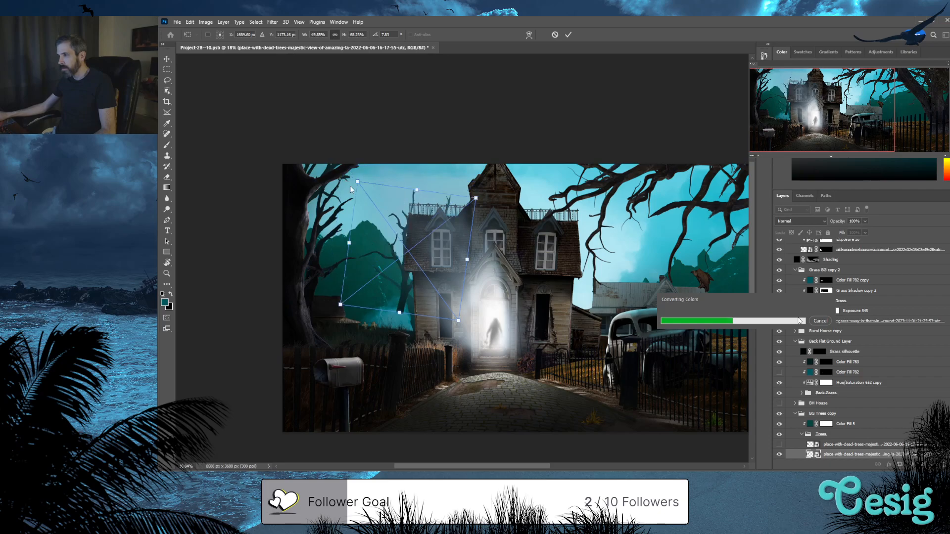
left_click_drag(354, 191, 355, 194)
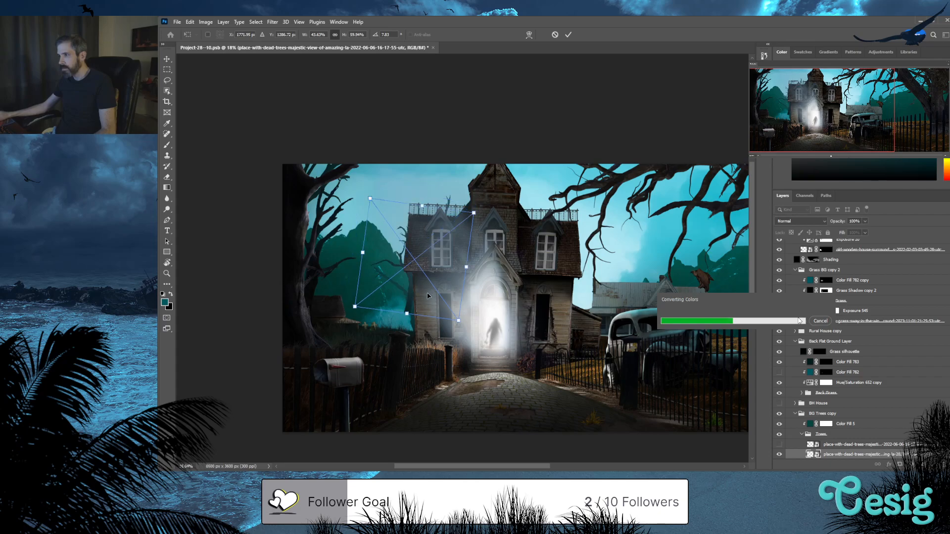
left_click_drag(411, 308, 325, 324)
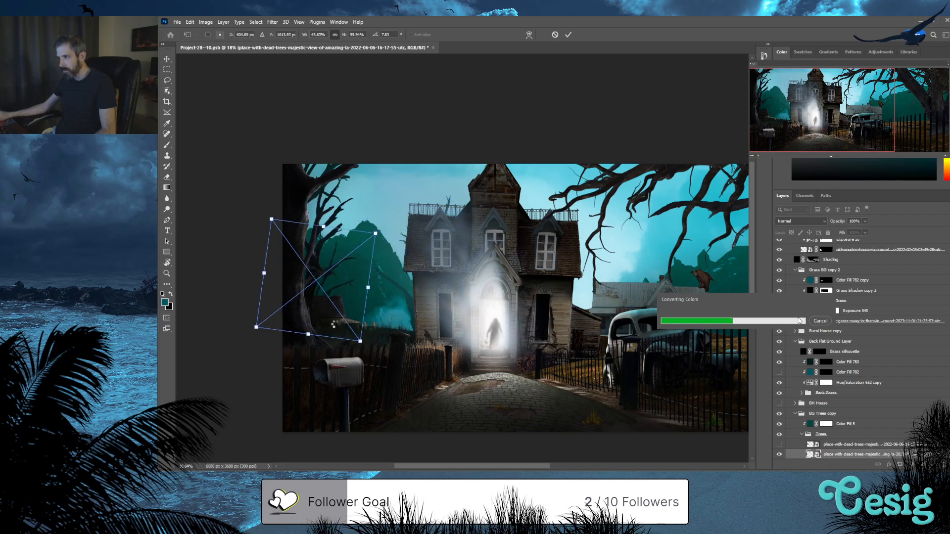
left_click_drag(360, 326, 364, 329)
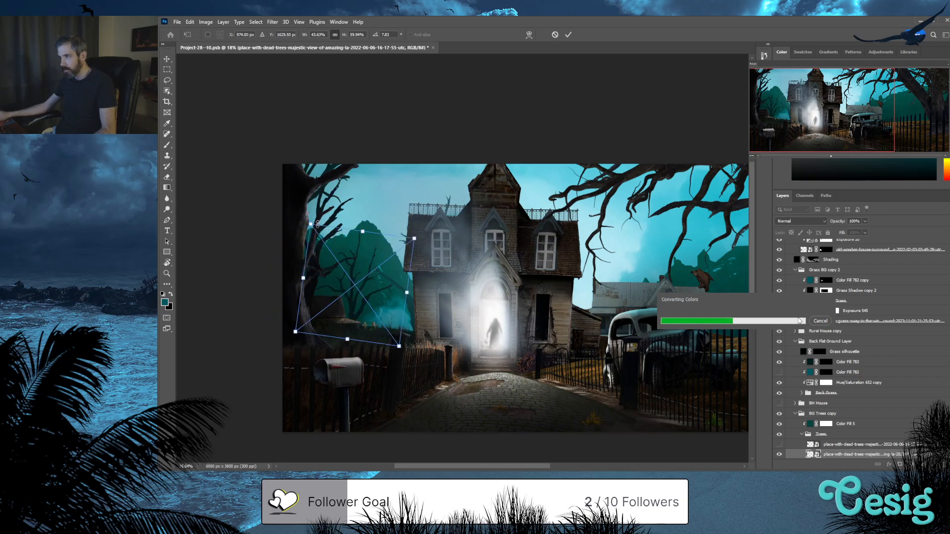
left_click_drag(310, 224, 320, 240)
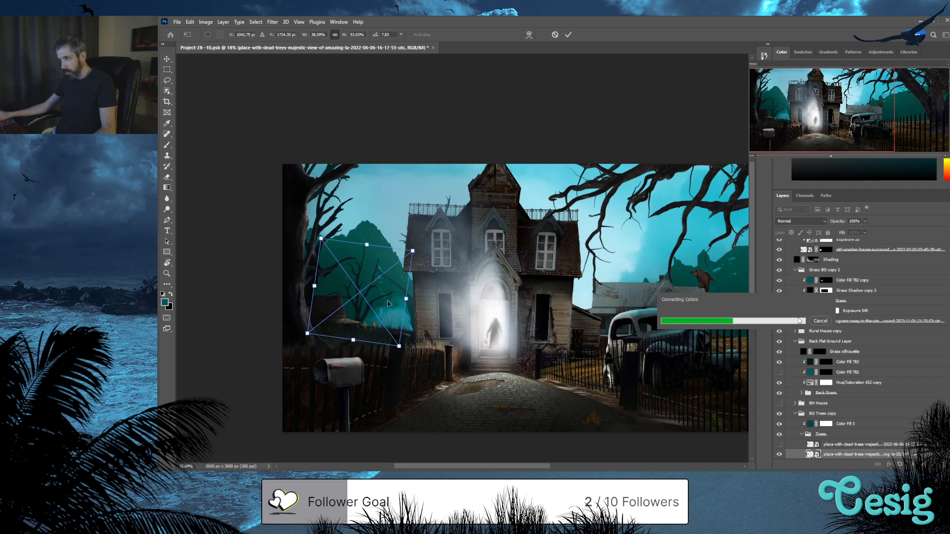
key("Return")
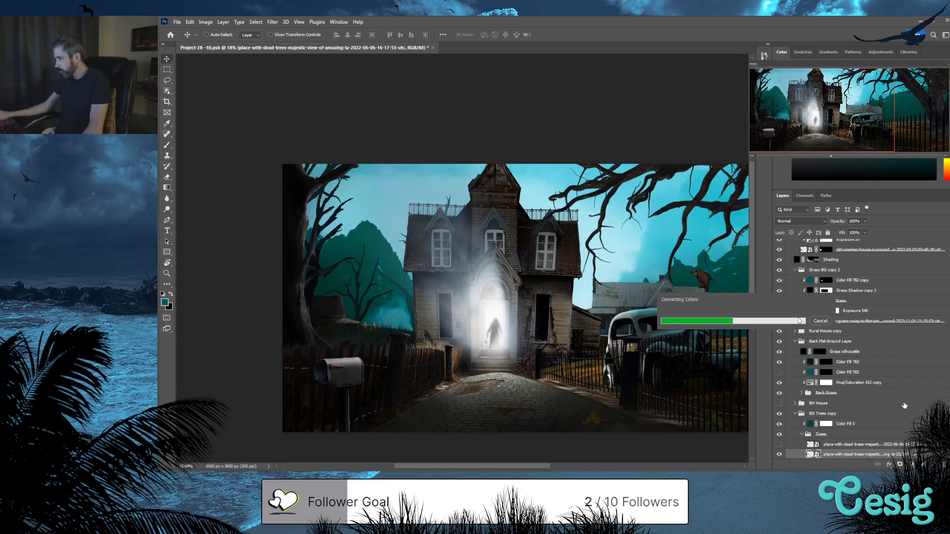
Move the shrunken tree layer into the Trees copy group and collapse both Trees groups
scroll(848, 392, "down", 3)
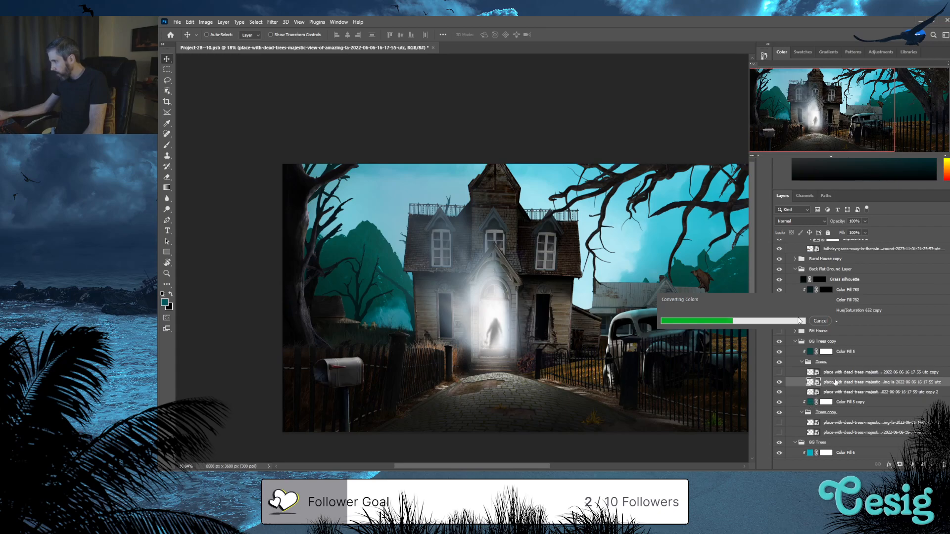
left_click_drag(836, 384, 848, 421)
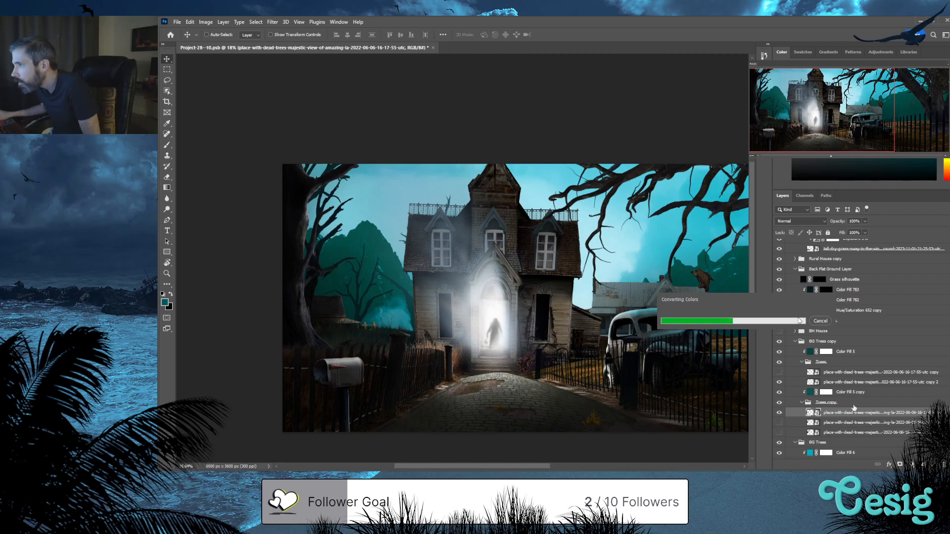
left_click(803, 403)
left_click(802, 363)
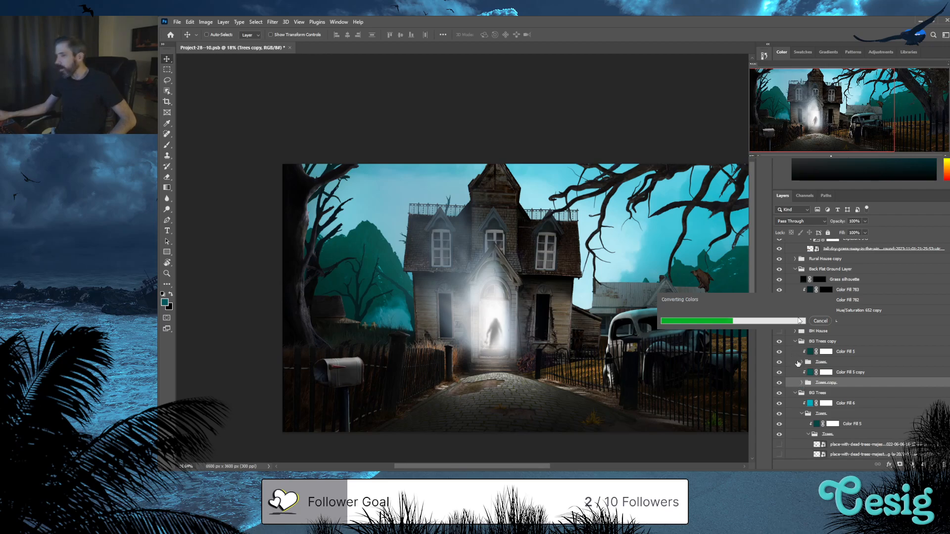
Locate the dead foreground tree's layers and set the Color Fill 703 tint to 100% opacity
left_click(322, 251, "ctrl")
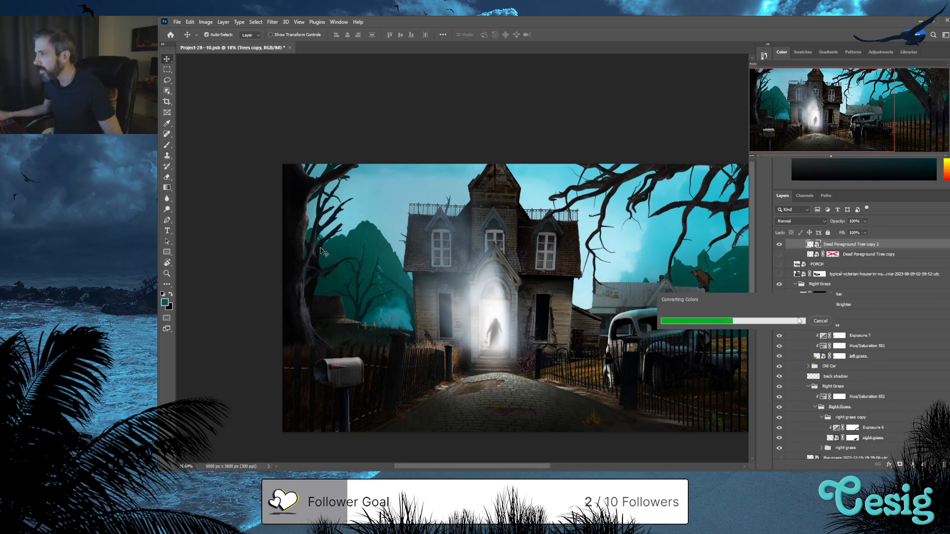
scroll(826, 284, "up", 2)
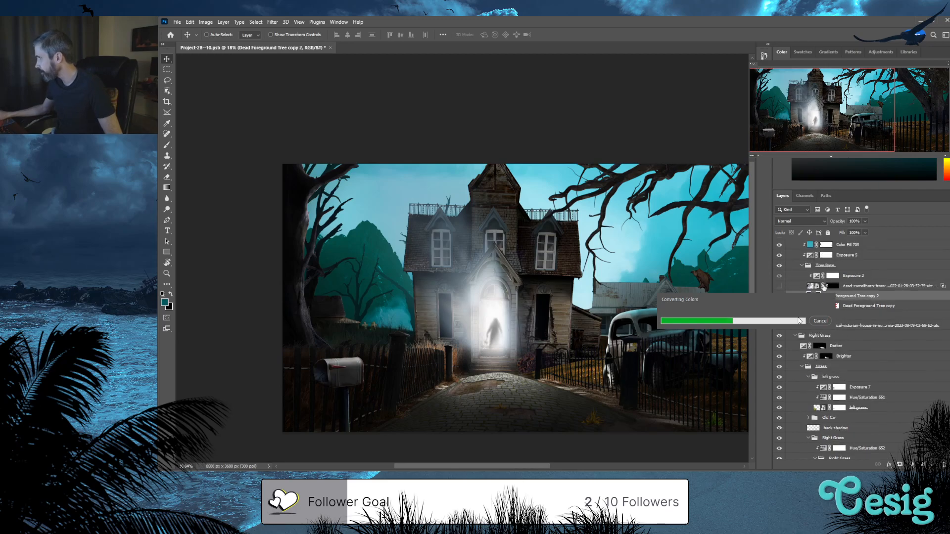
scroll(800, 273, "up", 2)
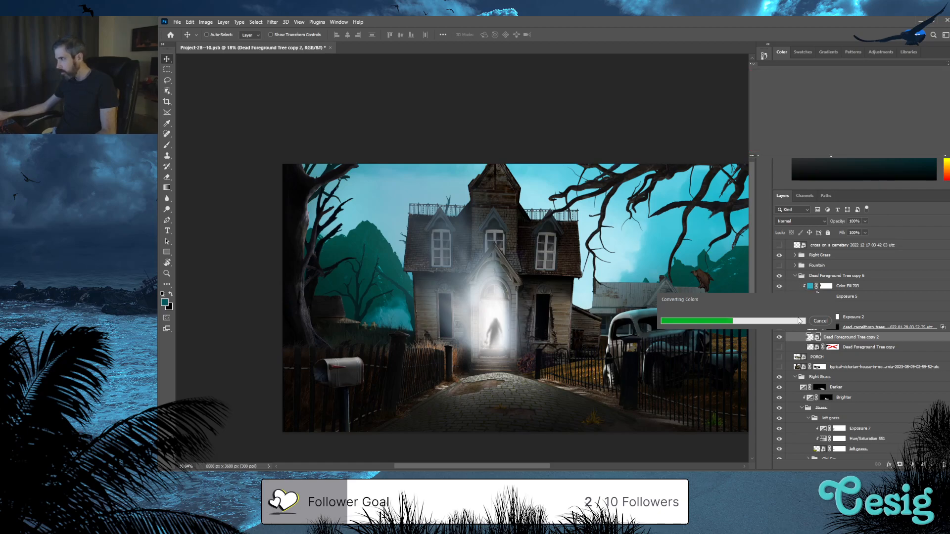
left_click(859, 291)
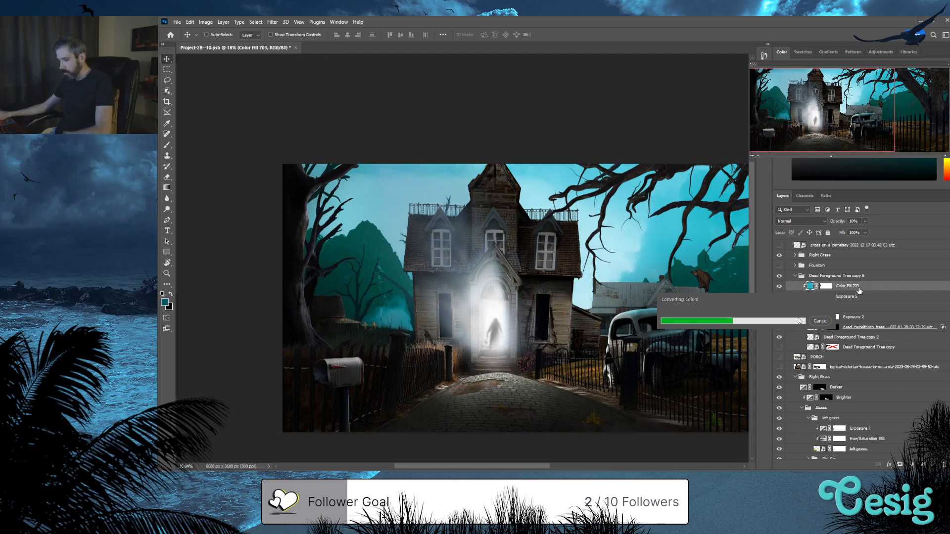
key("0")
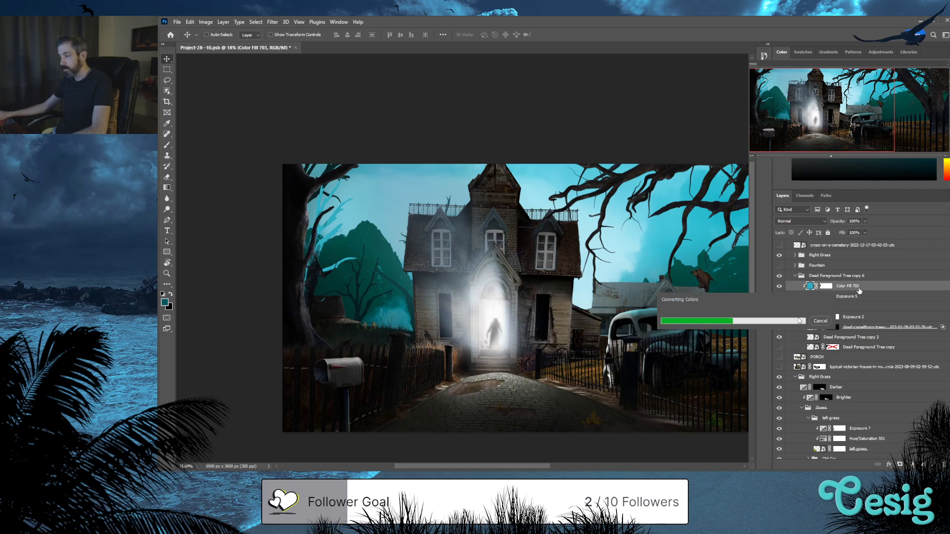
Flip the Dead Foreground Tree copy 6 group horizontally and place it between the large left trunk and the house
left_click(834, 275)
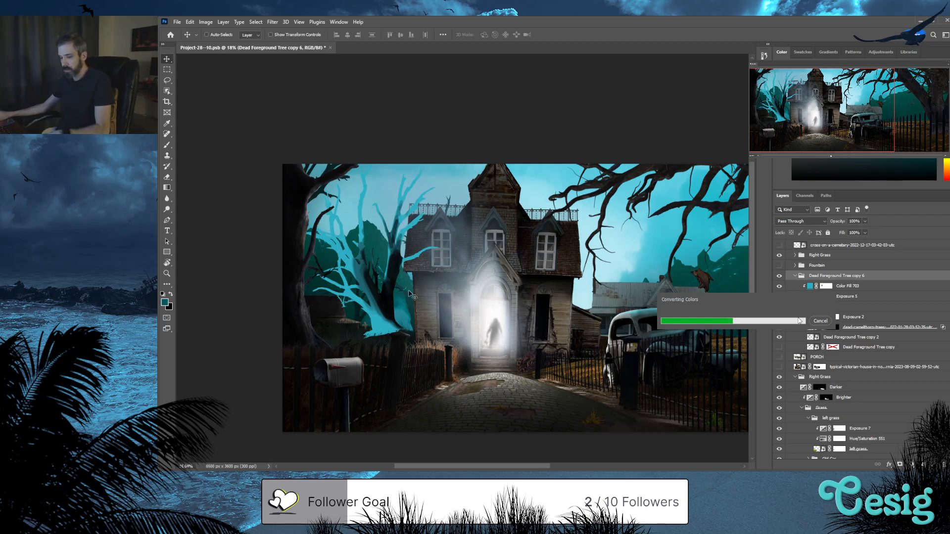
key("ctrl+t")
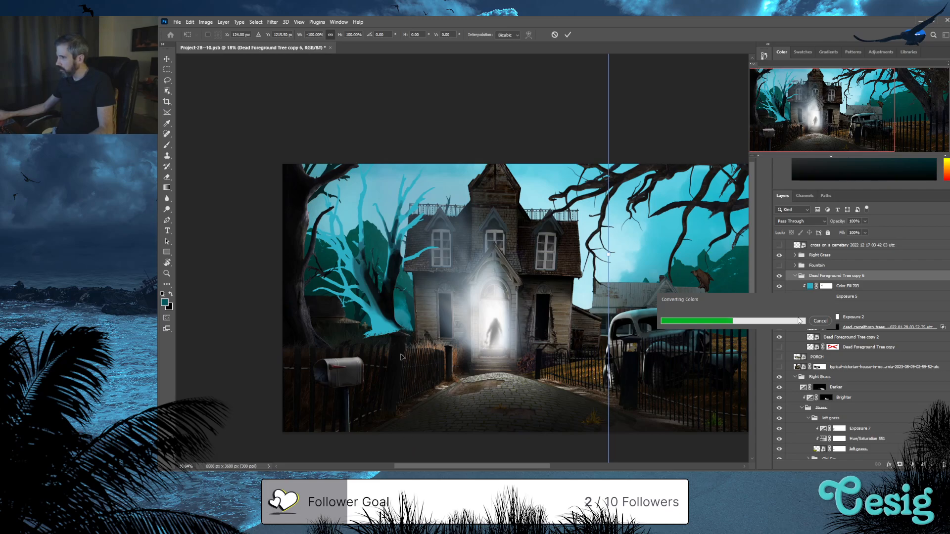
left_click_drag(339, 300, 420, 300)
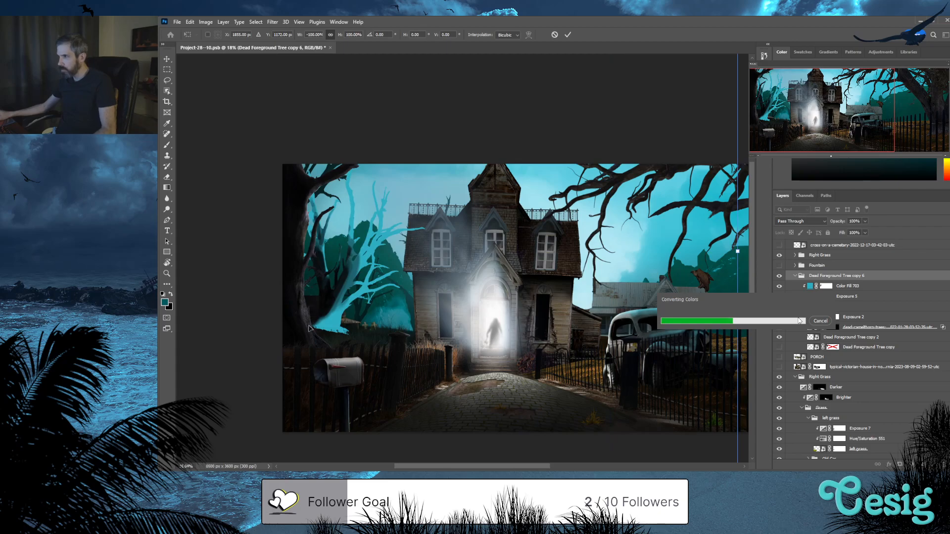
key("Return")
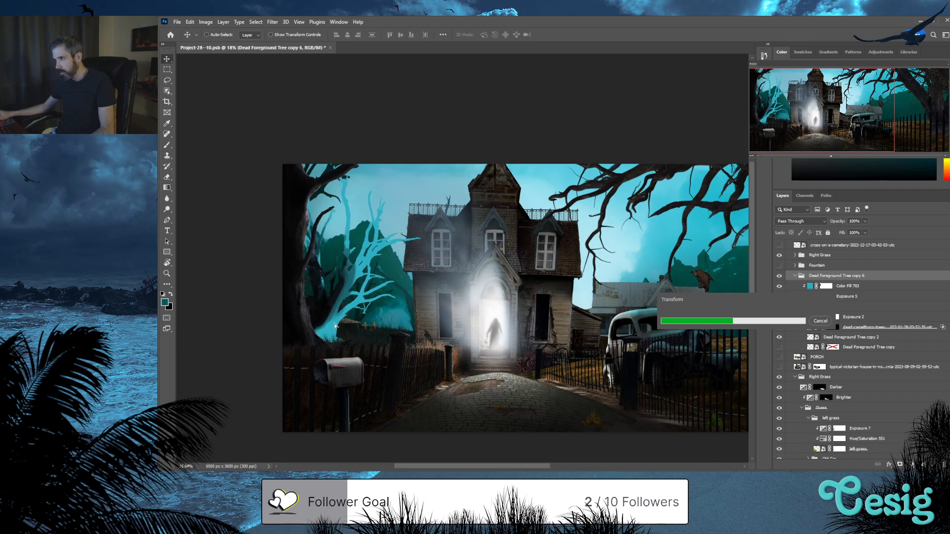
Collapse the tree, Back House copy and Grass BG copy 2 groups, and compare the scene with and without the teal tree
left_click(795, 275)
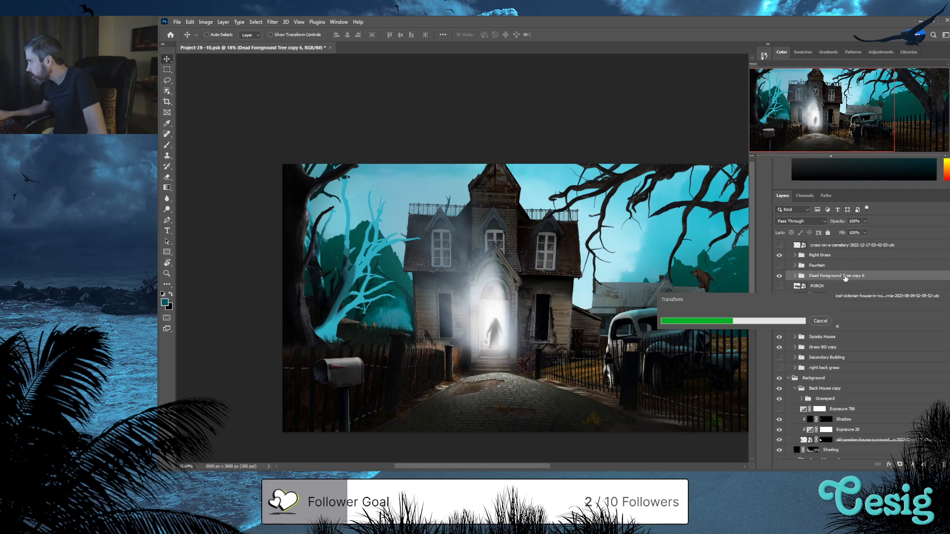
left_click(795, 389)
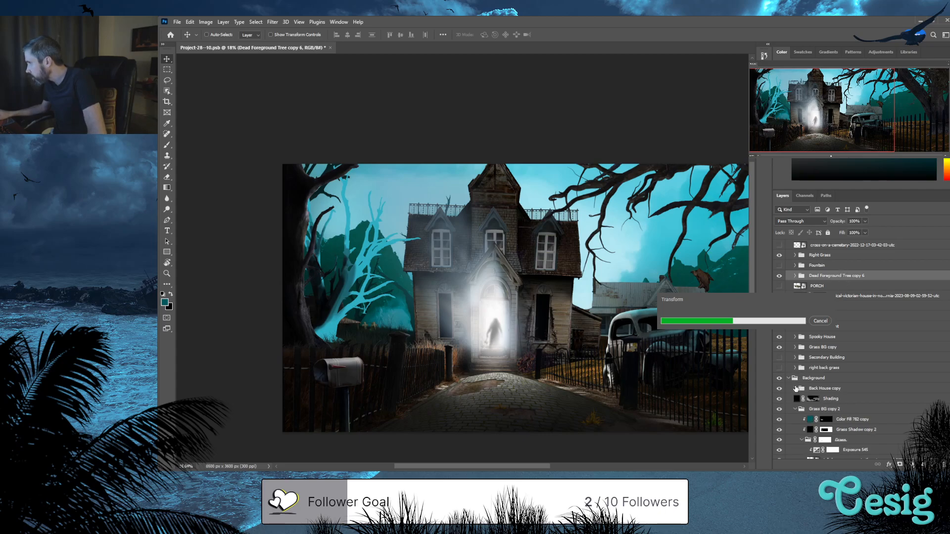
left_click(795, 409)
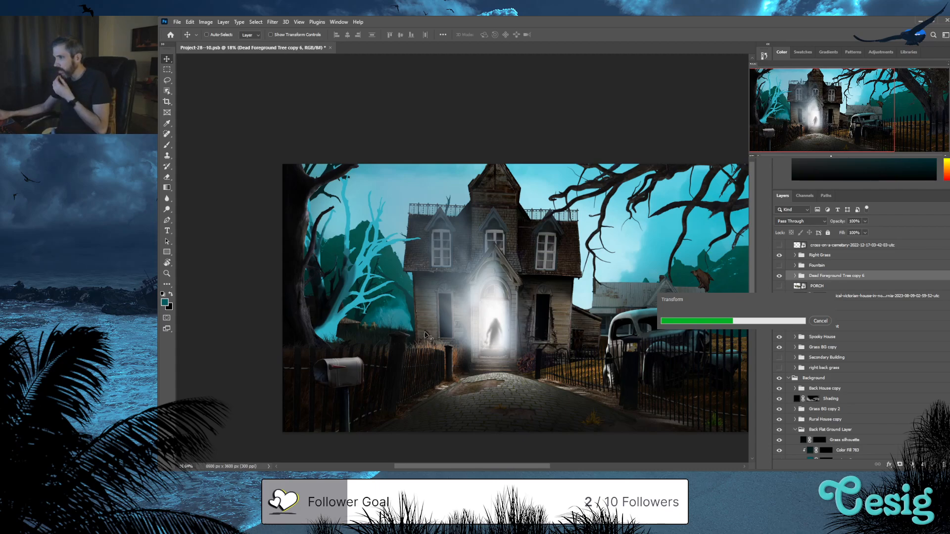
left_click(780, 277)
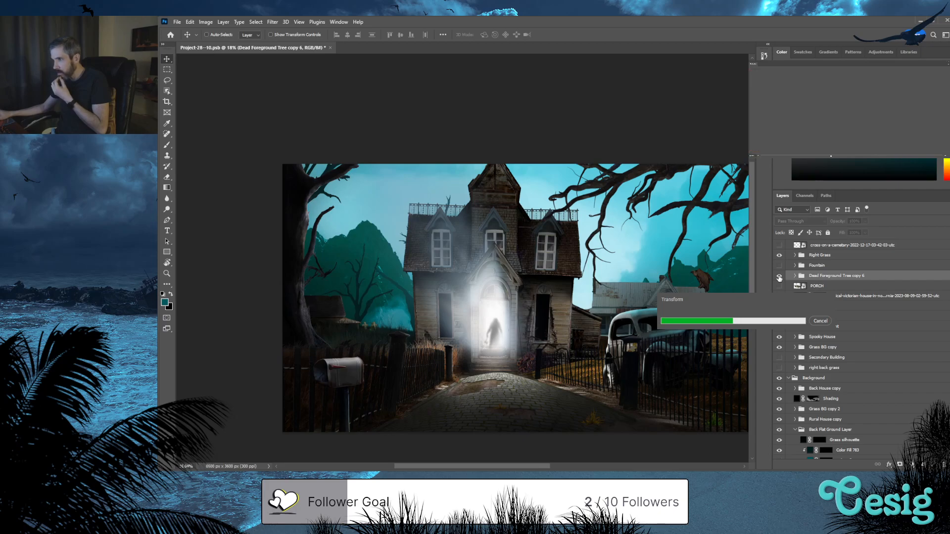
left_click(779, 277)
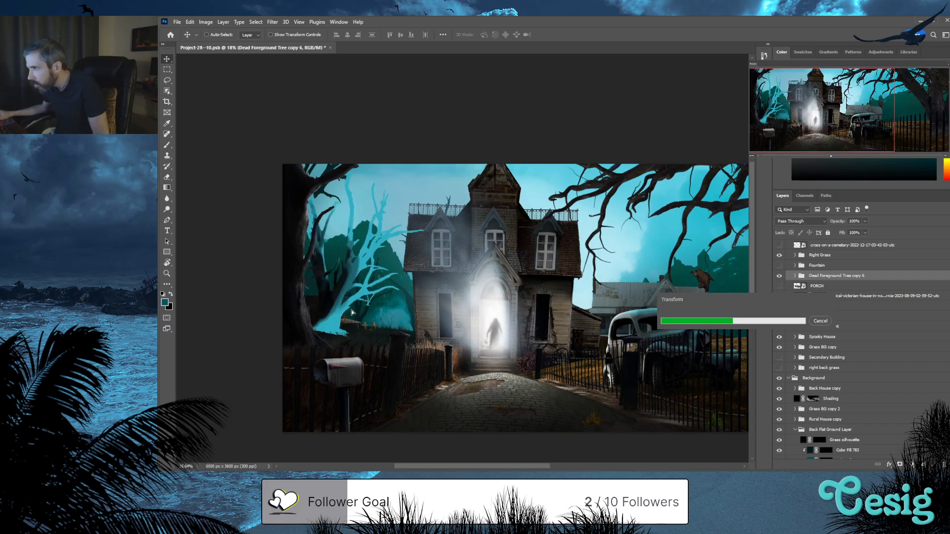
Reorder the Dead Foreground Tree copy 6 group beneath Grass BG copy and reposition the tree near the left trunk
left_click_drag(352, 312, 386, 315)
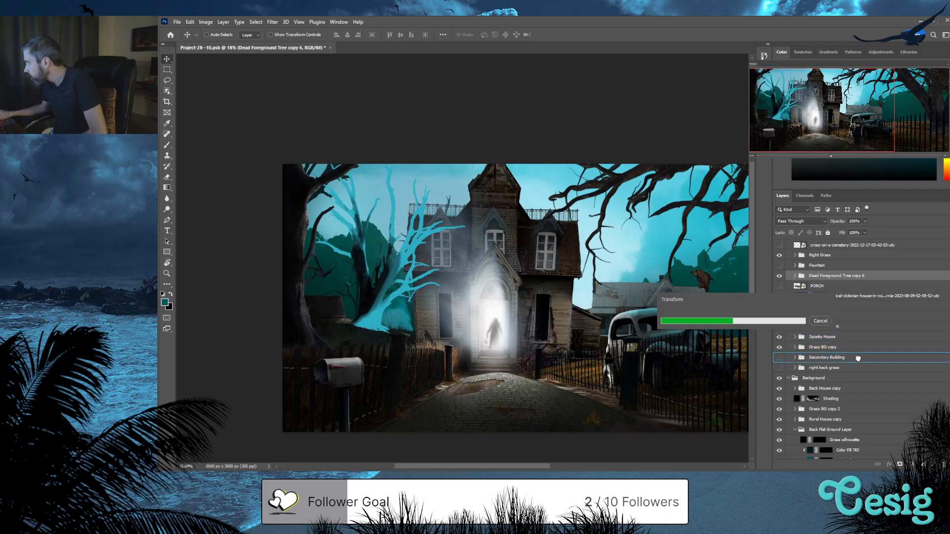
left_click_drag(861, 356, 861, 353)
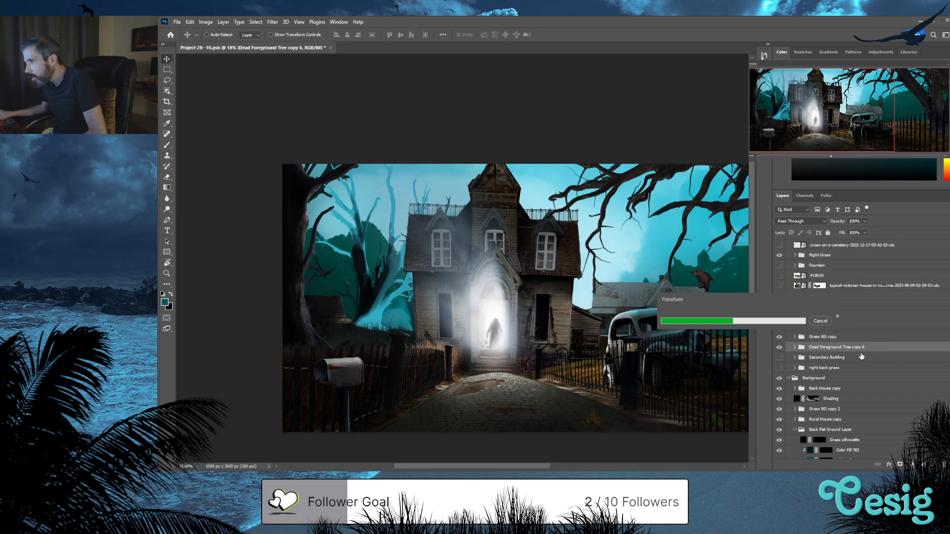
left_click_drag(393, 319, 332, 329)
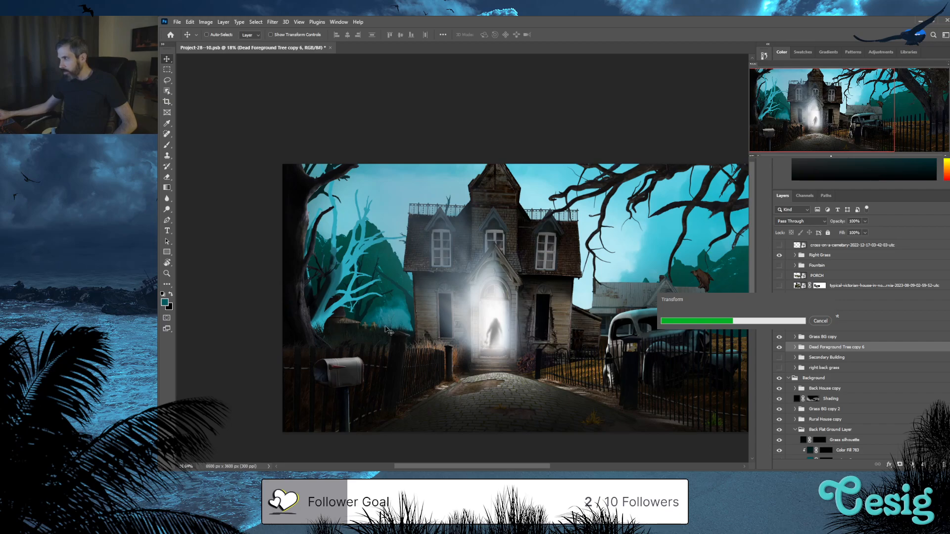
Set Color Fill 703 in the Dead Foreground Tree copy 6 group to 10% opacity and disable that layer's mask
left_click(795, 349)
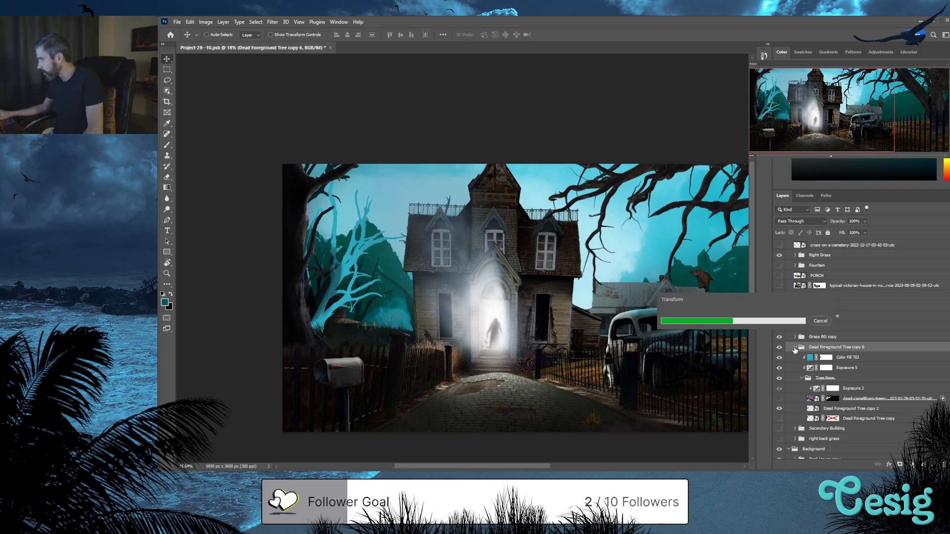
left_click(830, 362)
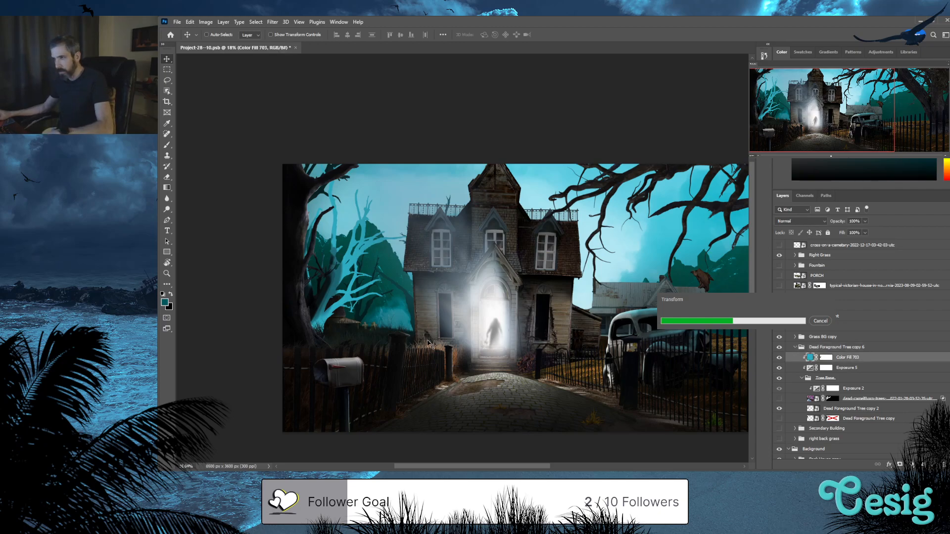
key("5")
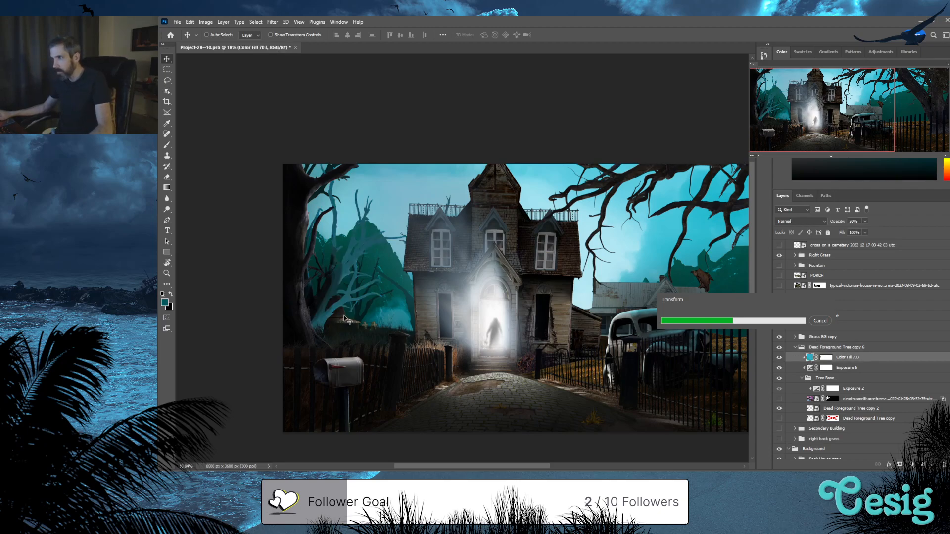
key("2")
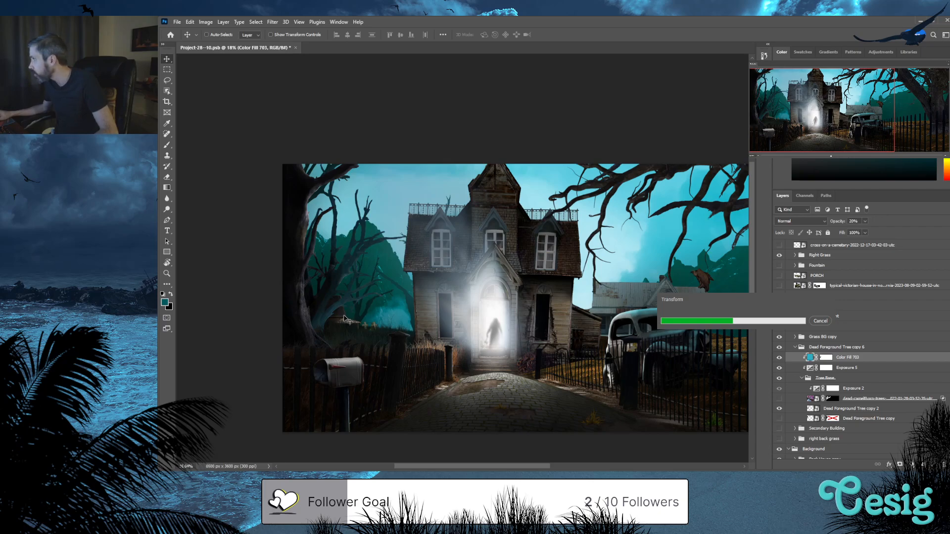
key("1")
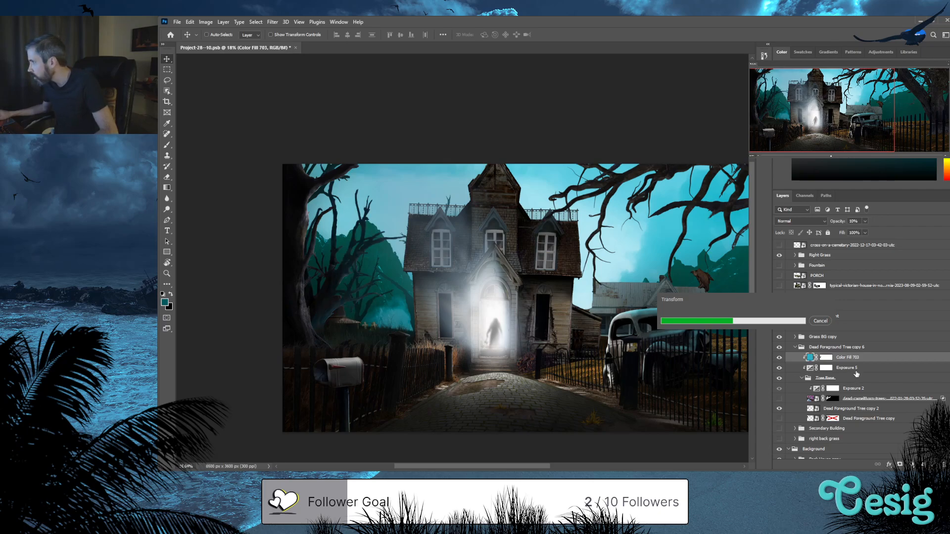
left_click(845, 347)
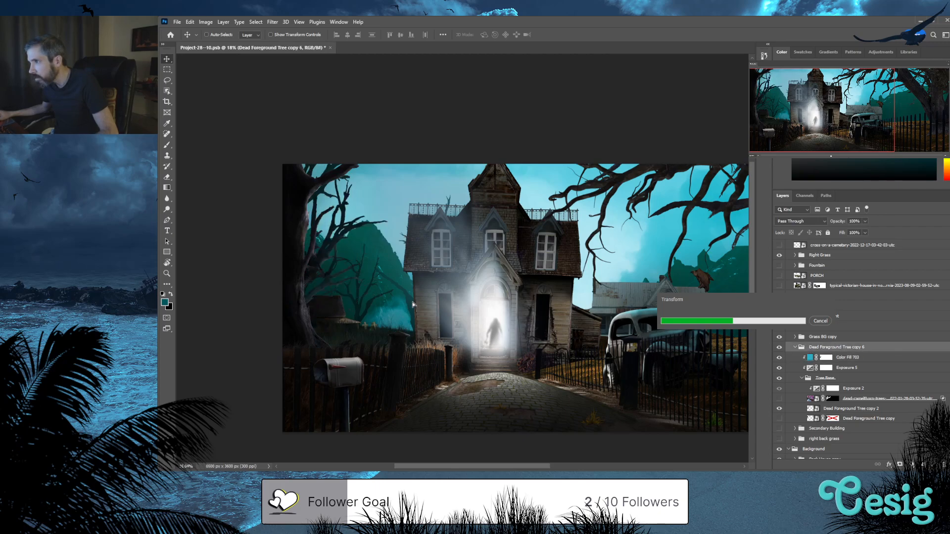
left_click(826, 358, "shift")
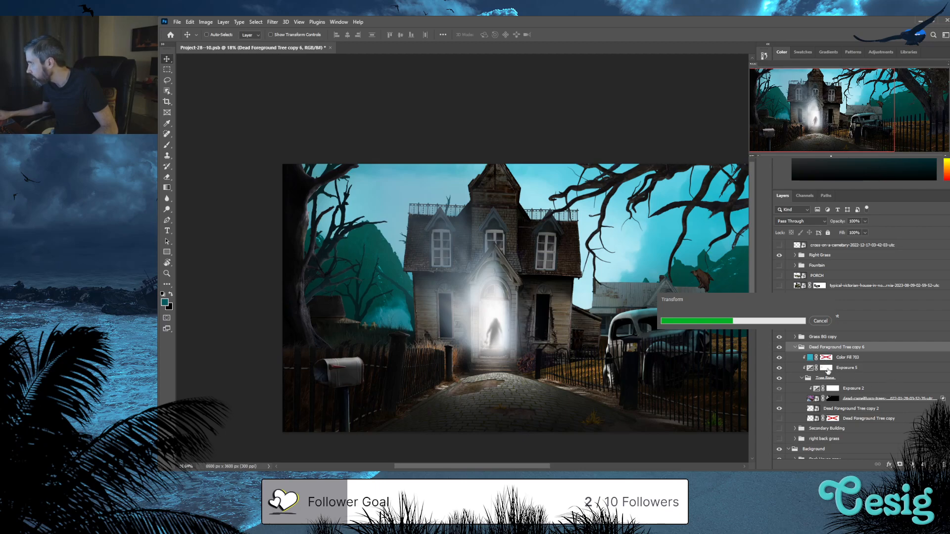
left_click(827, 369, "shift")
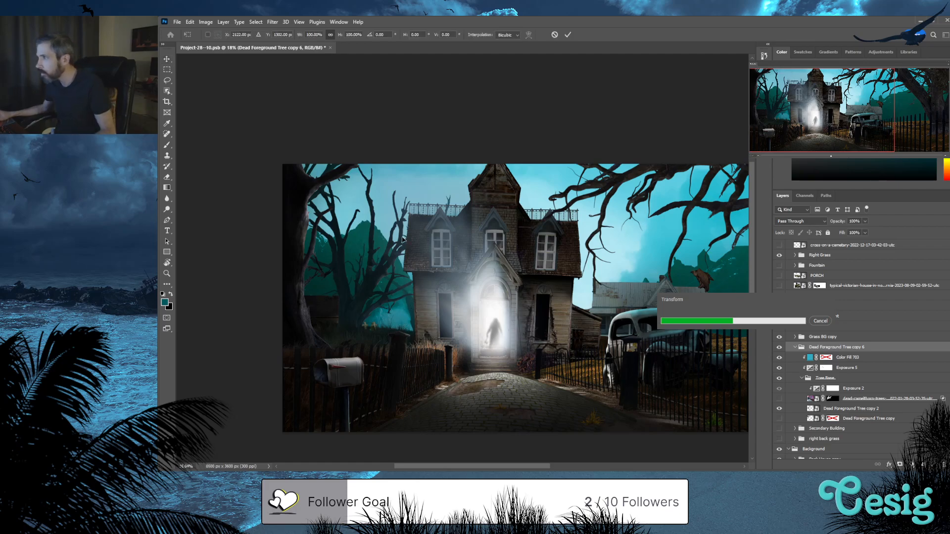
Scale the Dead Foreground Tree copy 6 group to about 70% and place the tree between the large trunk and the house
scroll(410, 230, "down", 3)
scroll(410, 231, "down", 2)
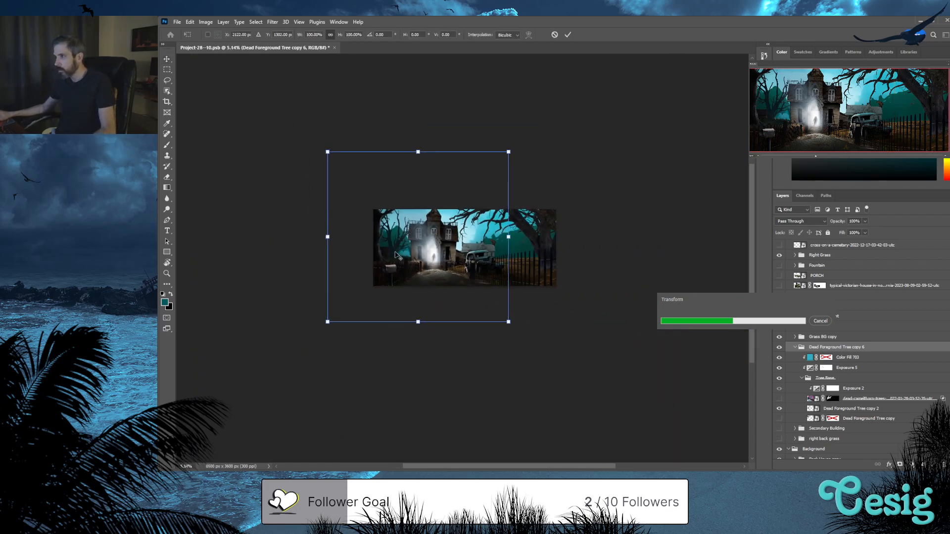
left_click_drag(508, 151, 493, 165)
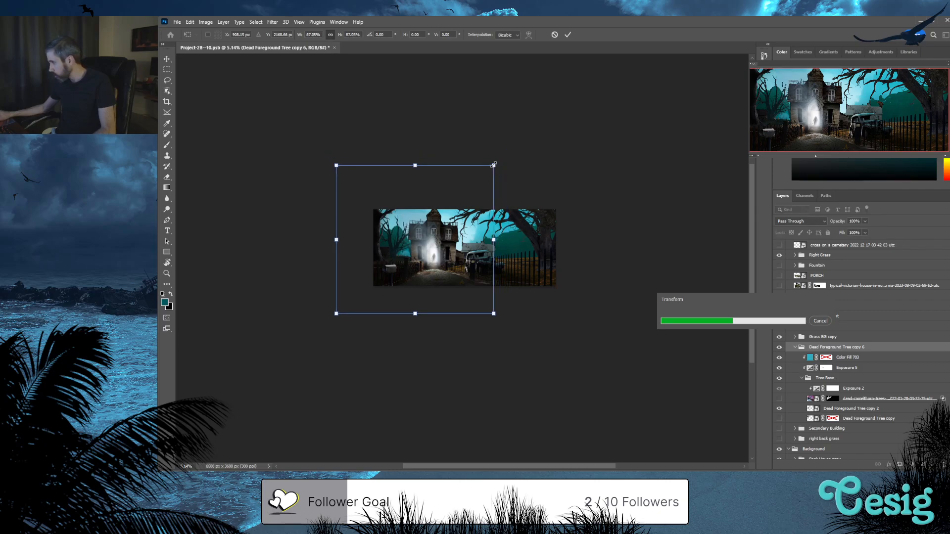
left_click_drag(494, 165, 473, 181)
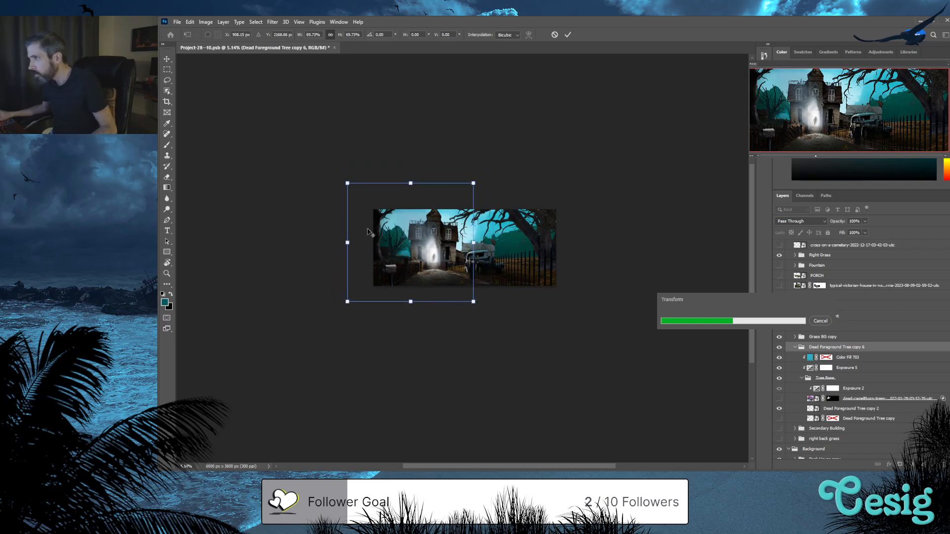
scroll(387, 240, "up", 3)
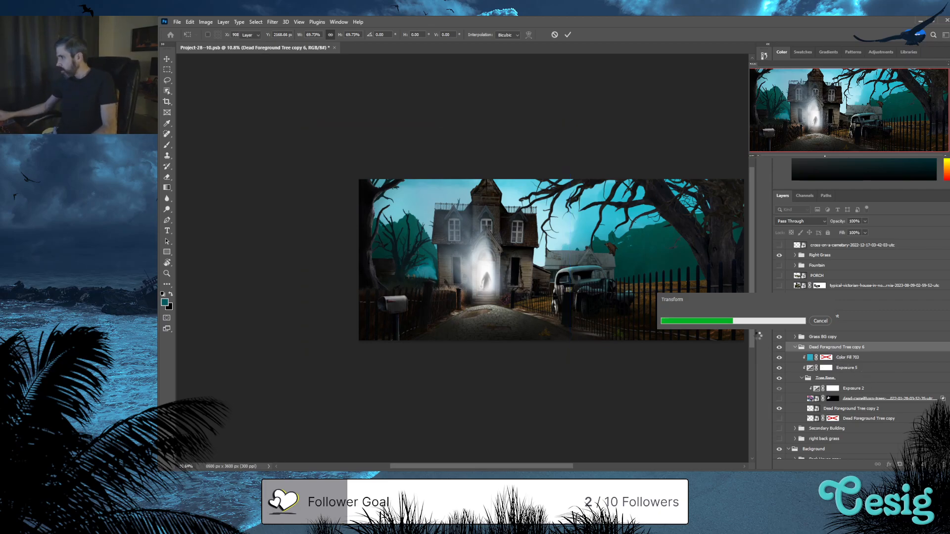
scroll(394, 274, "up", 3)
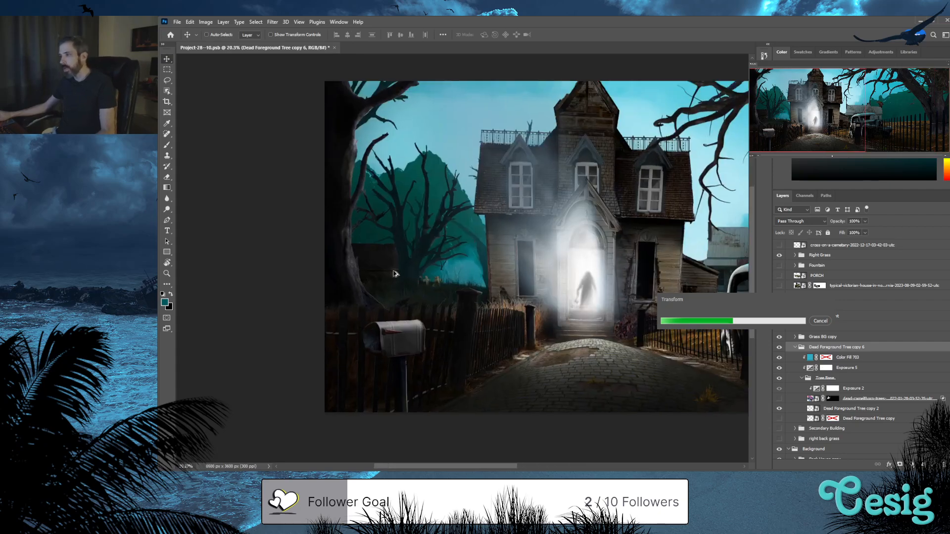
scroll(395, 273, "up", 4)
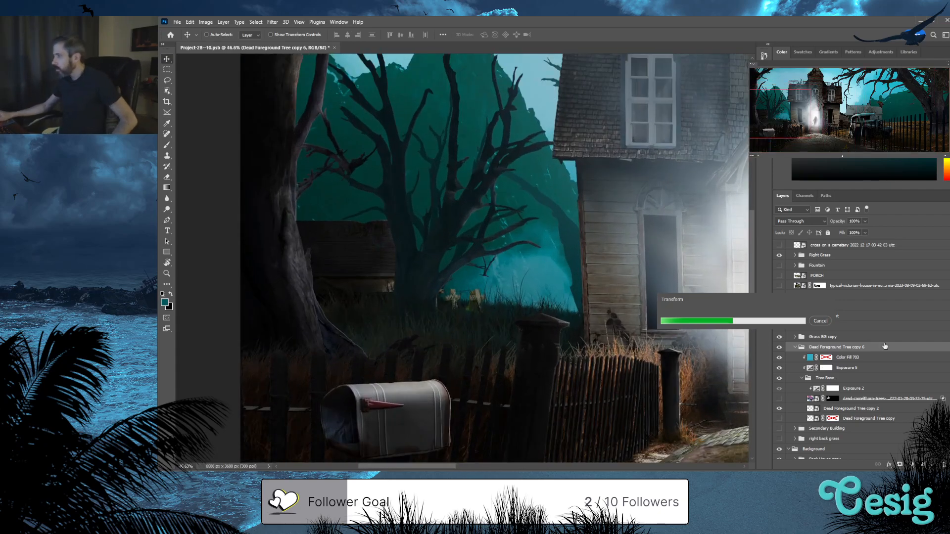
Collapse the Dead Foreground Tree copy 6 group and reorder it into the Back House copy group, directly beneath Graveyard
left_click(795, 347)
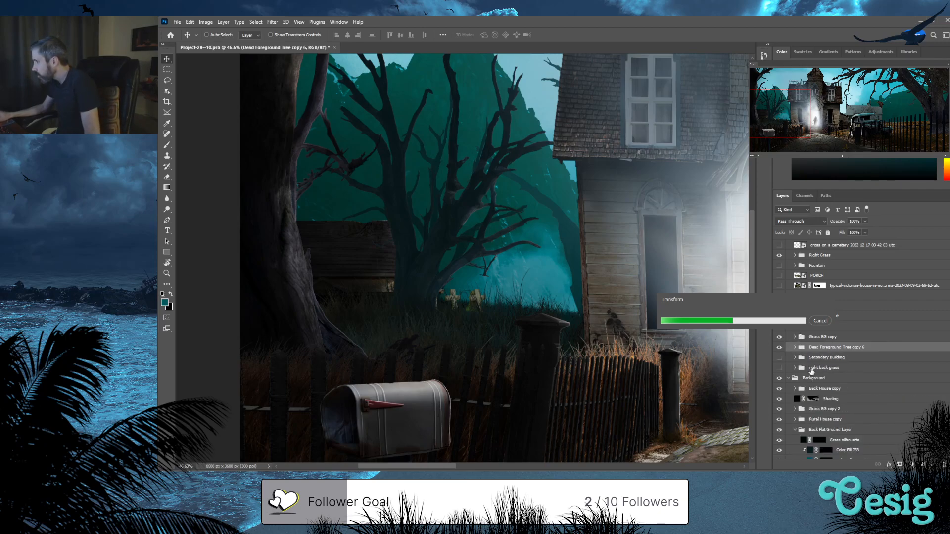
left_click_drag(828, 349, 866, 384)
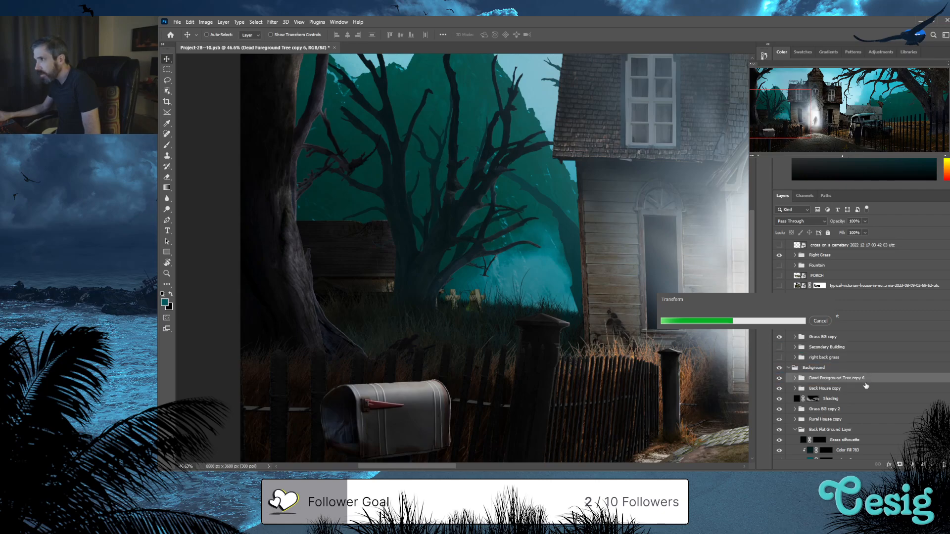
left_click(795, 388)
scroll(833, 379, "down", 2)
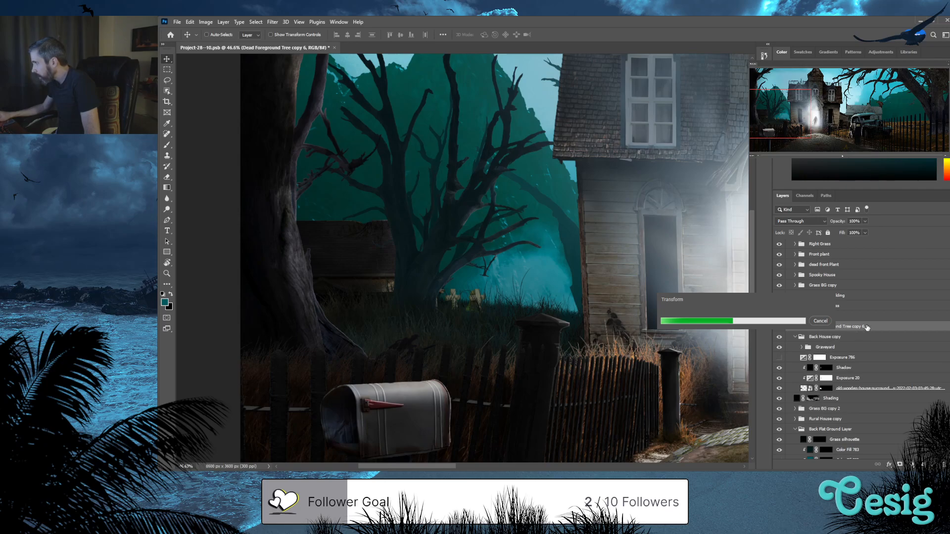
left_click_drag(867, 328, 876, 351)
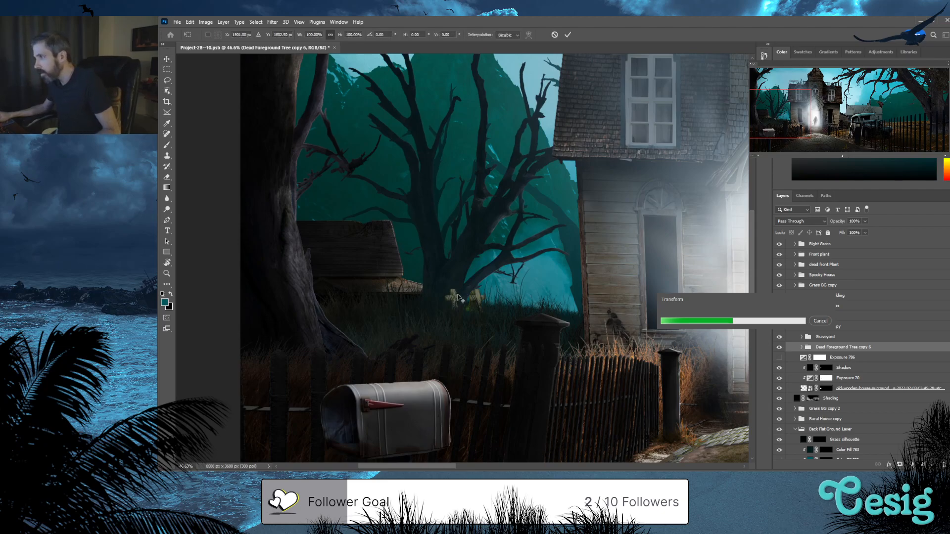
Tilt the dead tree slightly counterclockwise and position it behind the graveyard crosses
scroll(458, 299, "down", 2)
scroll(452, 303, "down", 3)
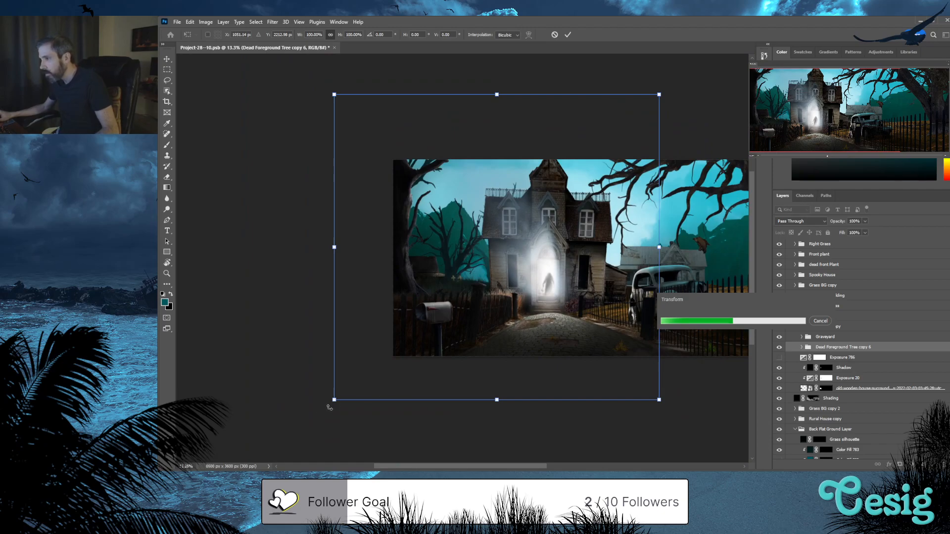
left_click_drag(330, 408, 384, 417)
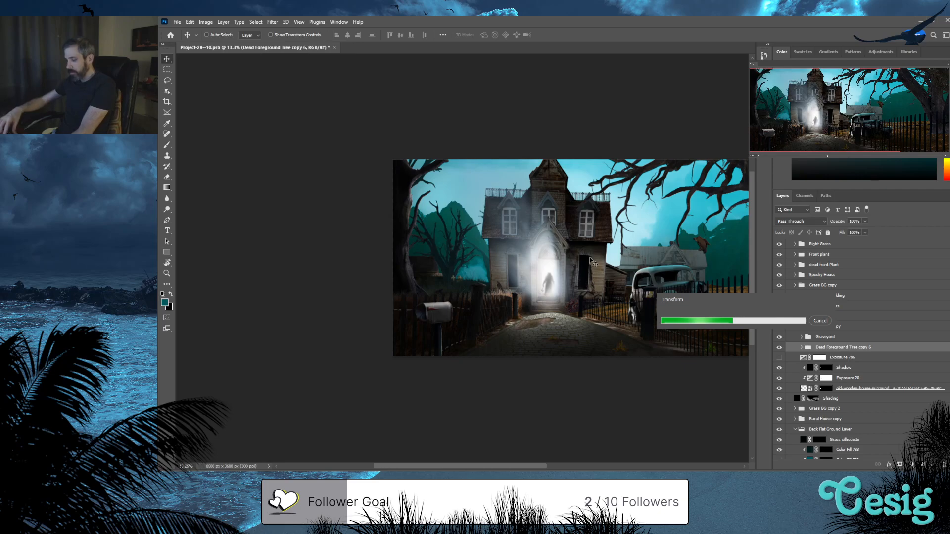
scroll(590, 261, "up", 3)
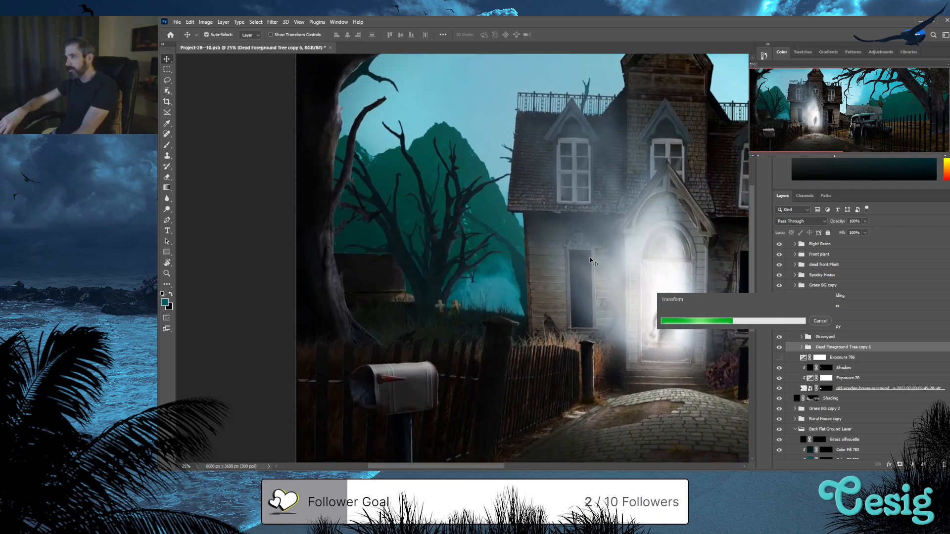
scroll(590, 261, "up", 1)
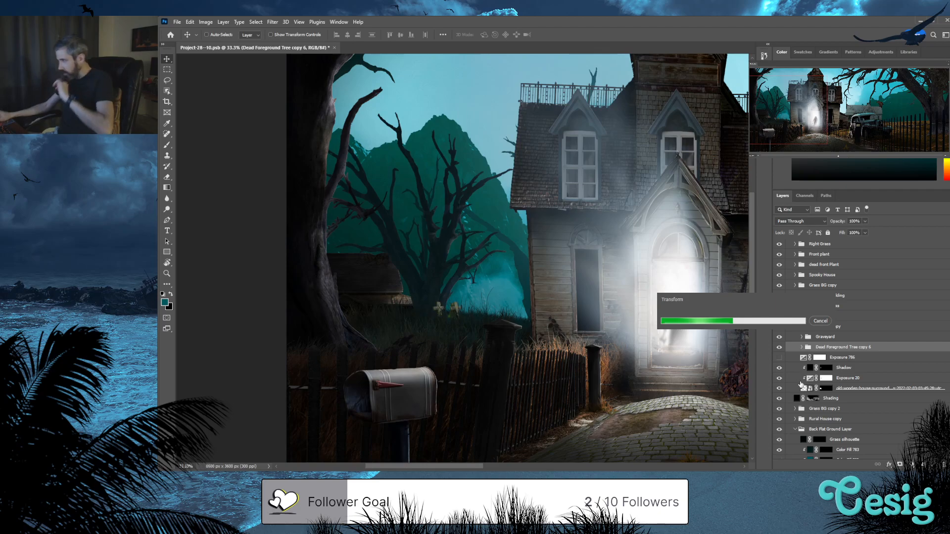
Select the Graveyard and Dead Foreground Tree copy 6 groups together and shift them away from the shed, toward the house
left_click(824, 337)
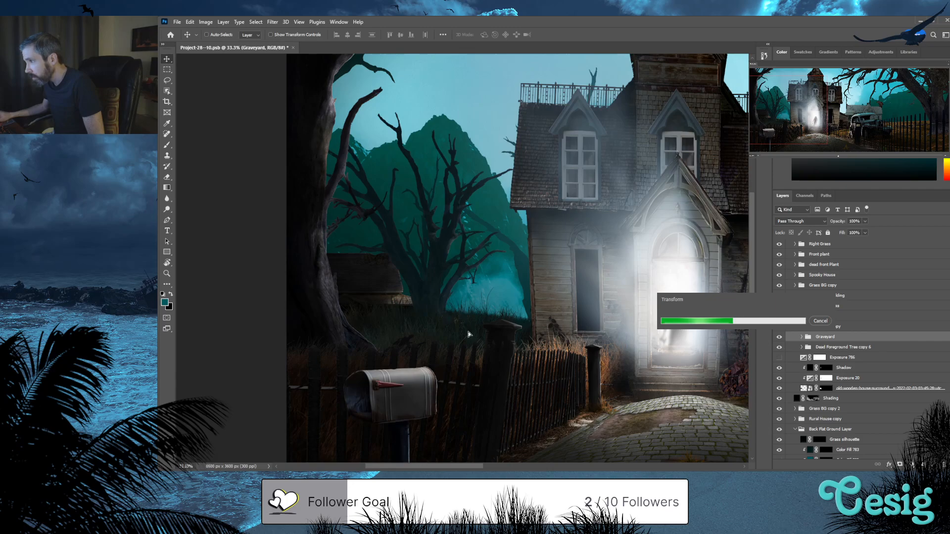
left_click(844, 349, "shift")
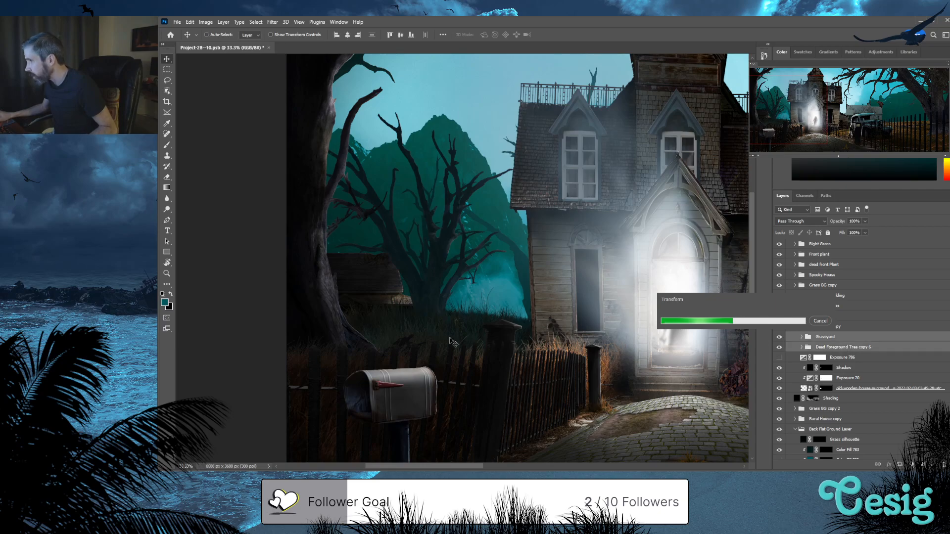
left_click(823, 329)
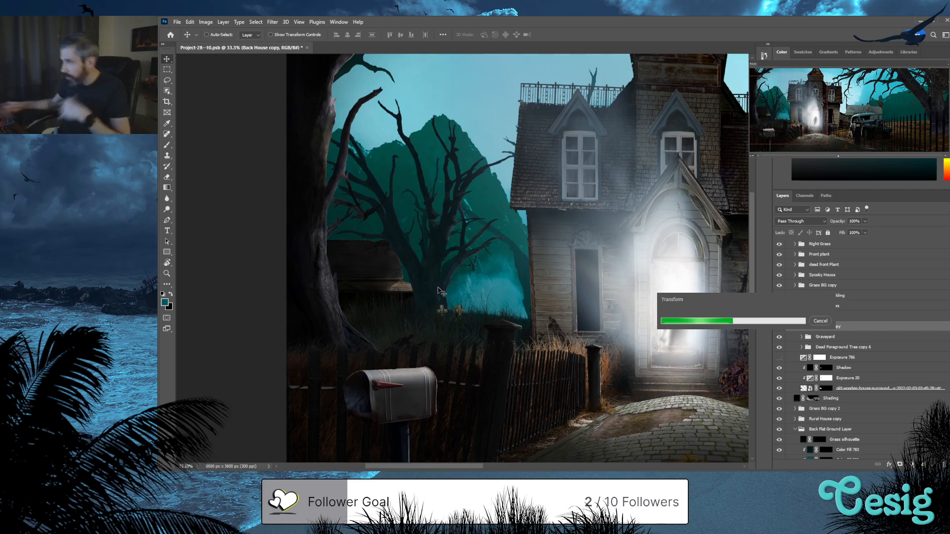
left_click(836, 338)
left_click(835, 348, "ctrl")
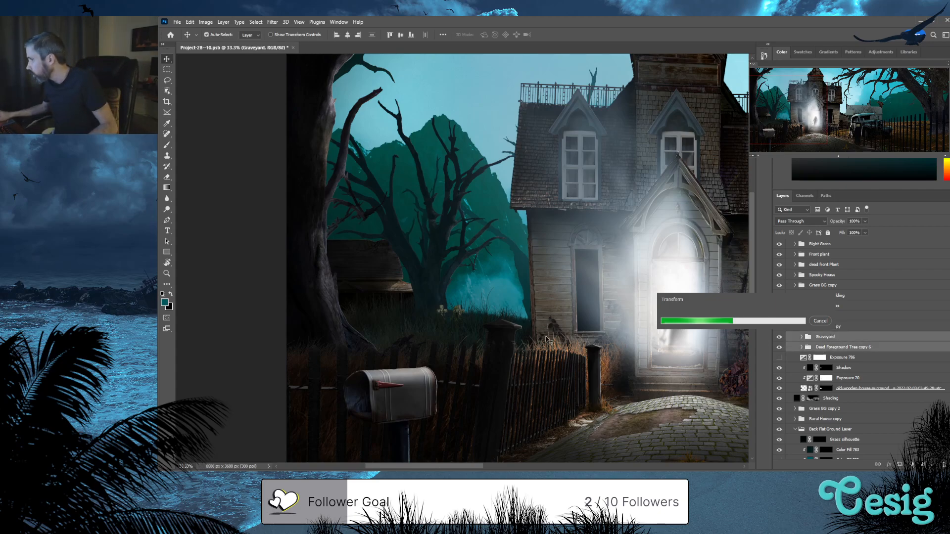
left_click_drag(467, 310, 488, 311)
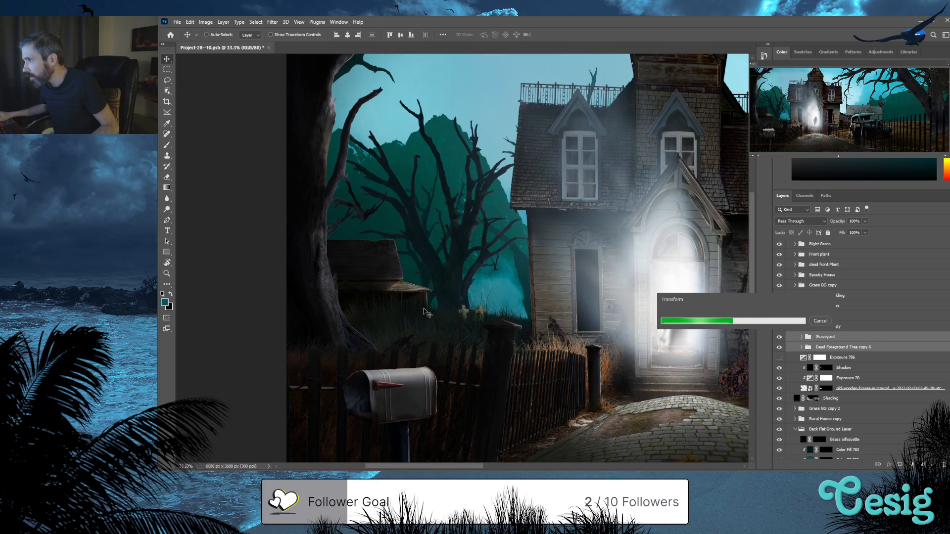
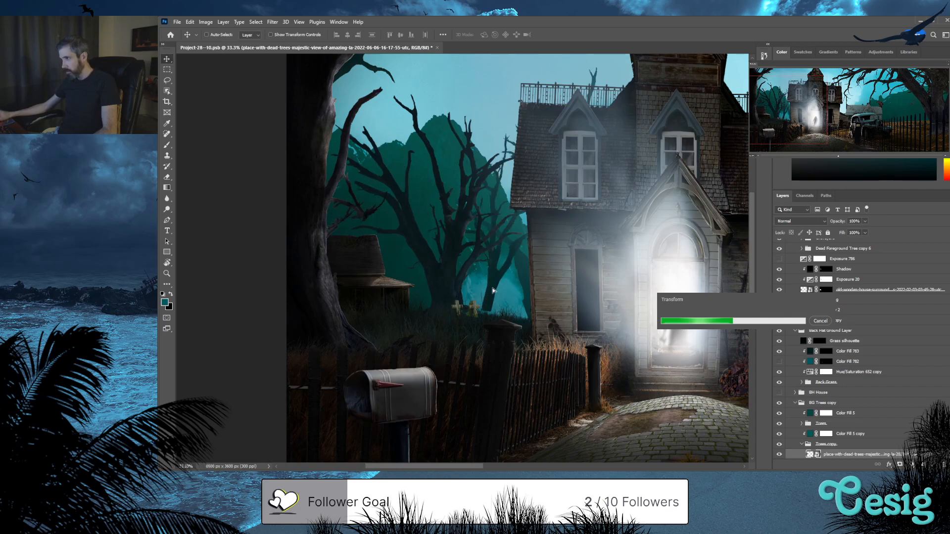
Hide the small dead tree layer beside the graveyard in the Trees copy group of BG Trees copy
left_click(803, 445)
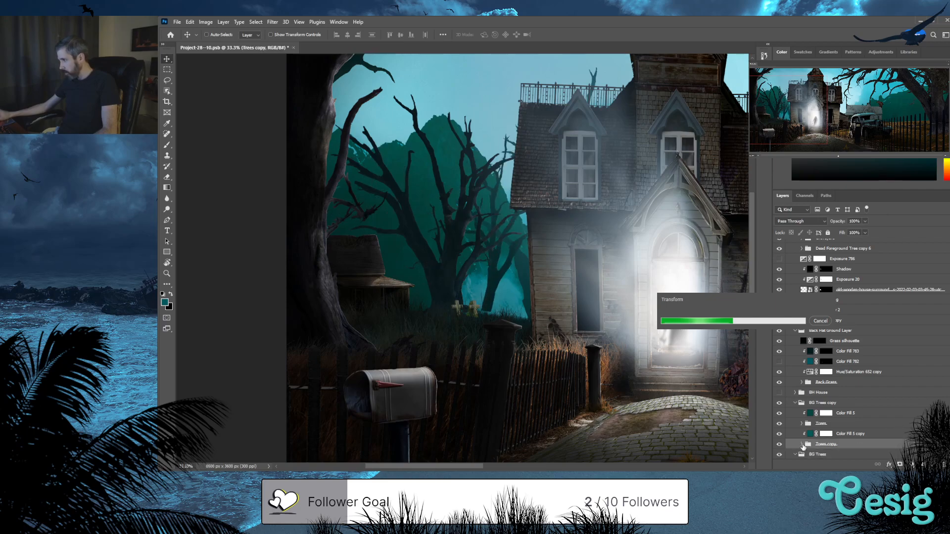
left_click(802, 445)
scroll(793, 420, "down", 3)
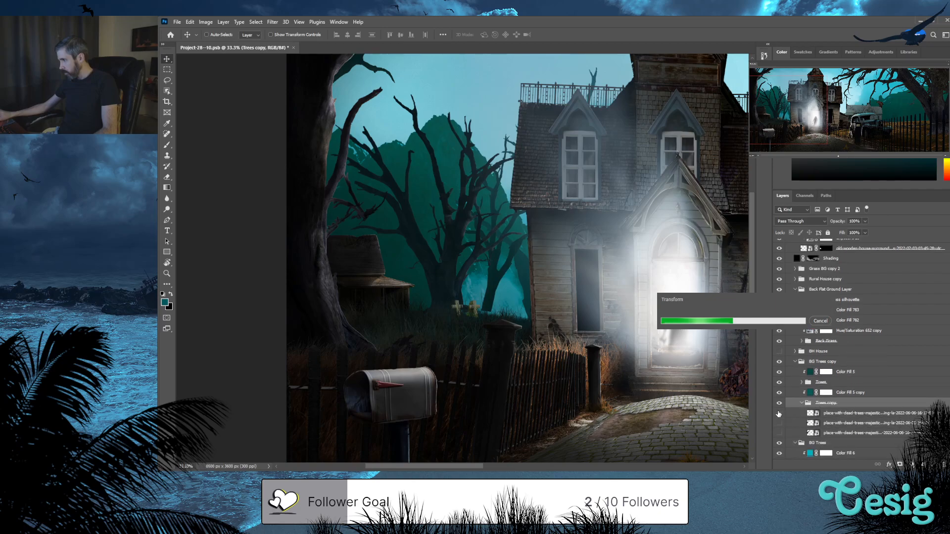
left_click(779, 413)
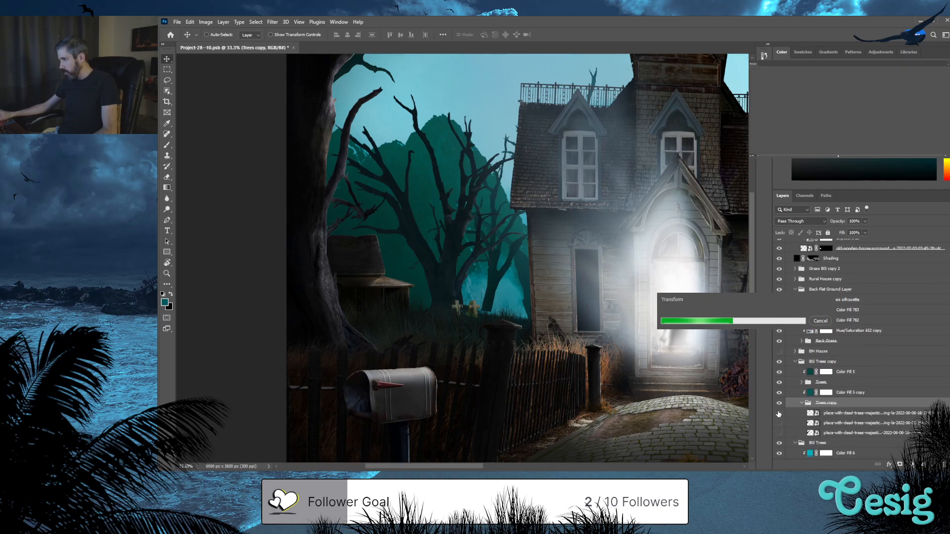
Locate the remaining dead-tree layer by the house in the Trees copy group of BG Trees, hide it and check the composition
left_click(528, 263, "ctrl")
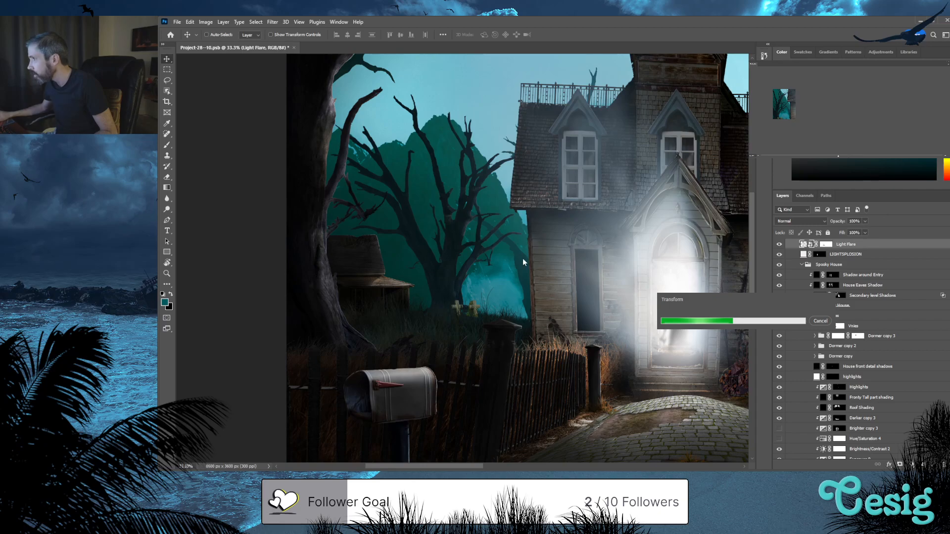
left_click(622, 404, "ctrl")
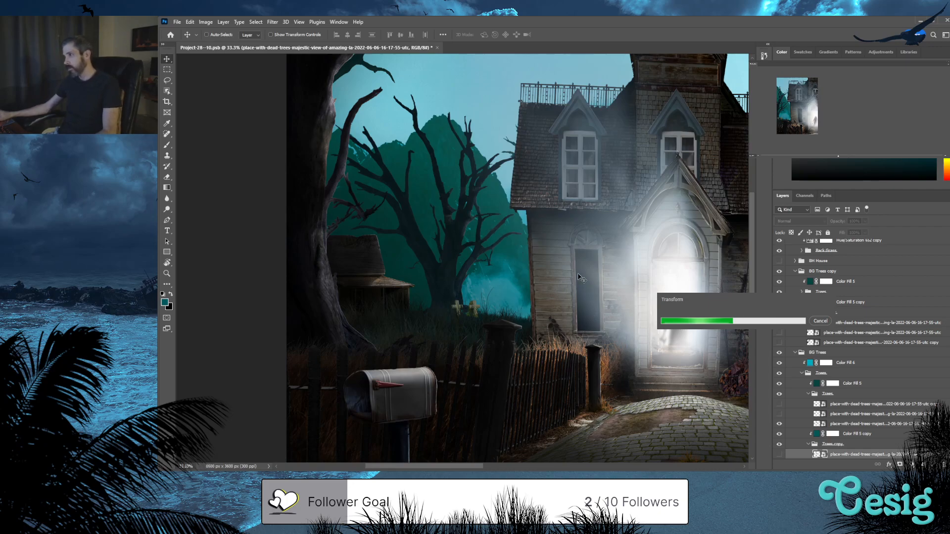
key("ctrl+minus")
key("ctrl+minus")
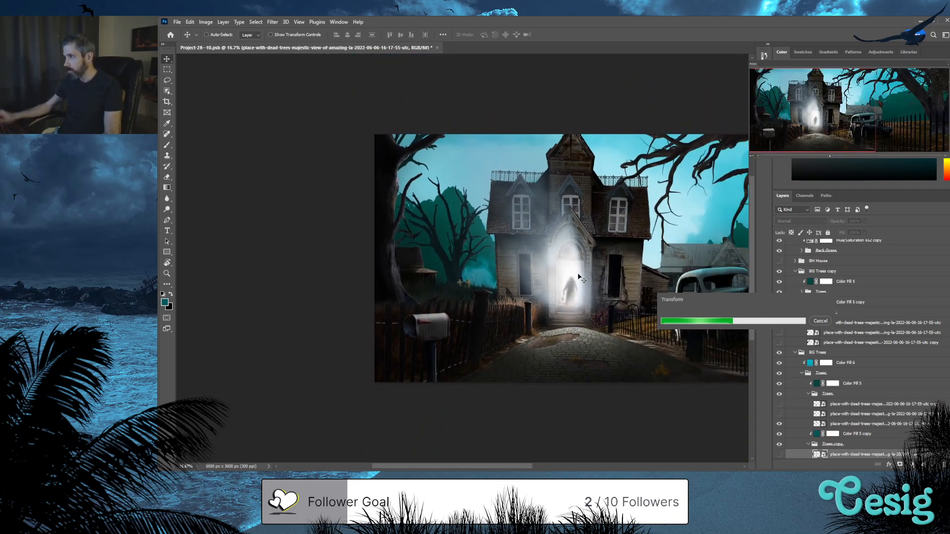
left_click_drag(598, 268, 466, 286)
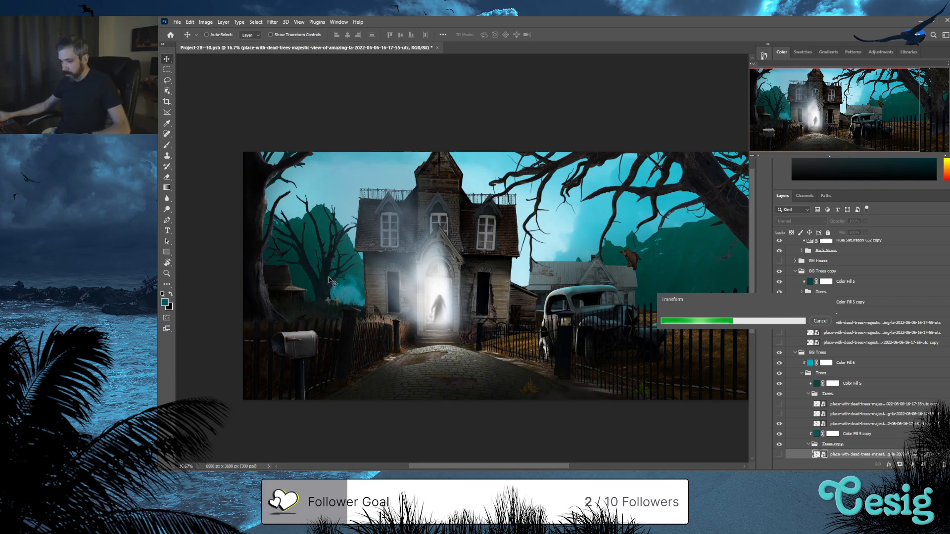
Temporarily hide the Exposure 5 adjustment above the Tree Base group to check its effect on the dead tree behind the graveyard
key("ctrl+plus")
left_click_drag(330, 280, 406, 303)
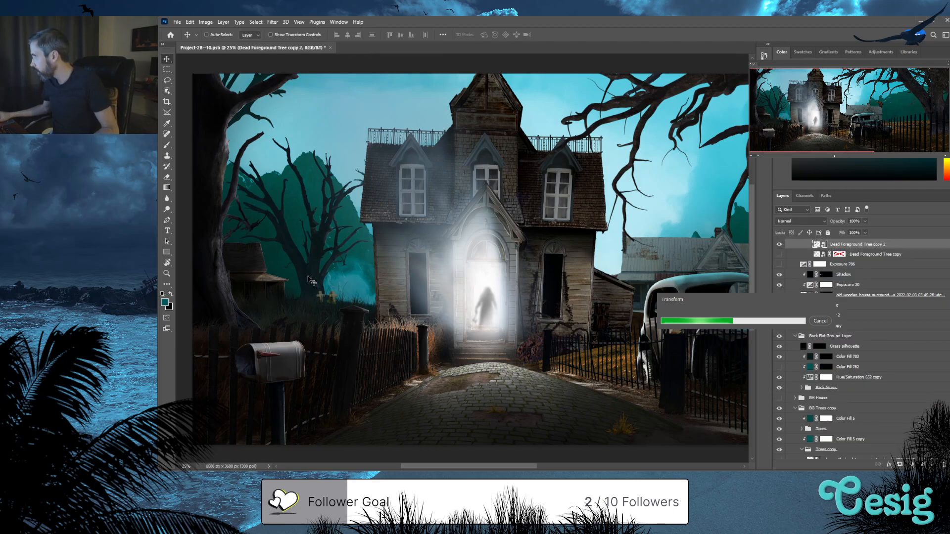
scroll(839, 313, "up", 2)
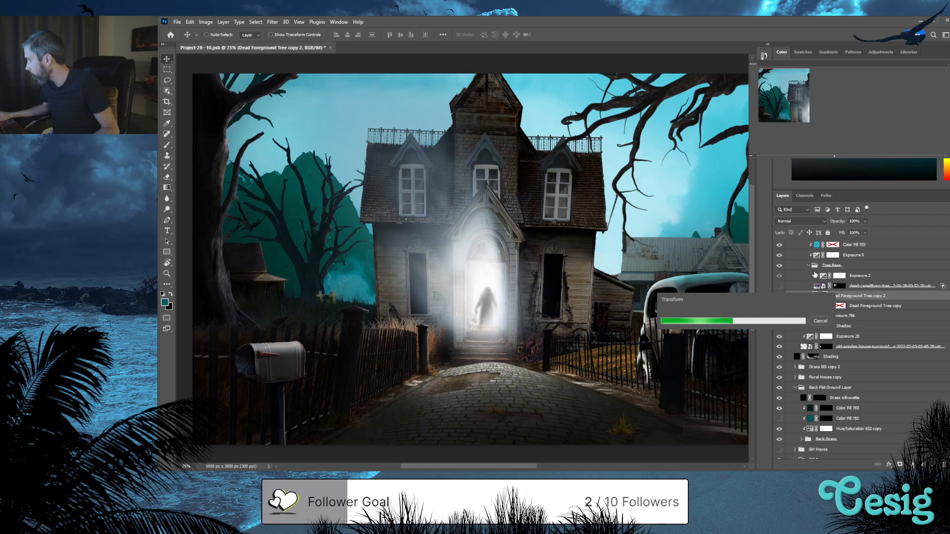
left_click(809, 267)
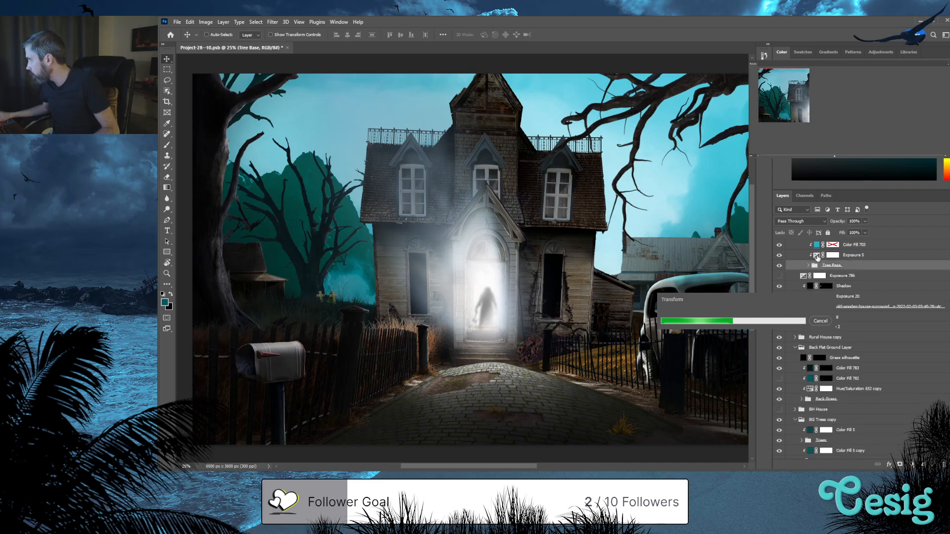
left_click(814, 257)
left_click(779, 256)
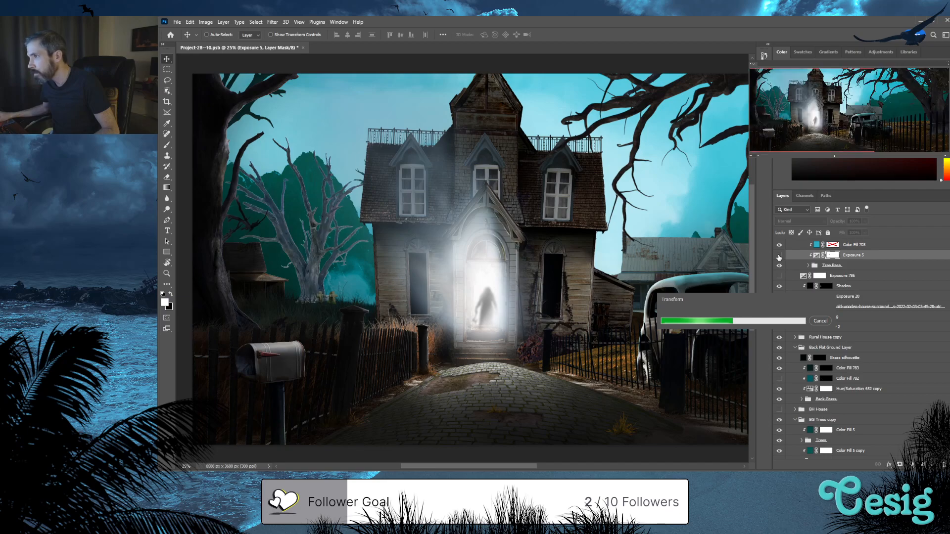
left_click(779, 255)
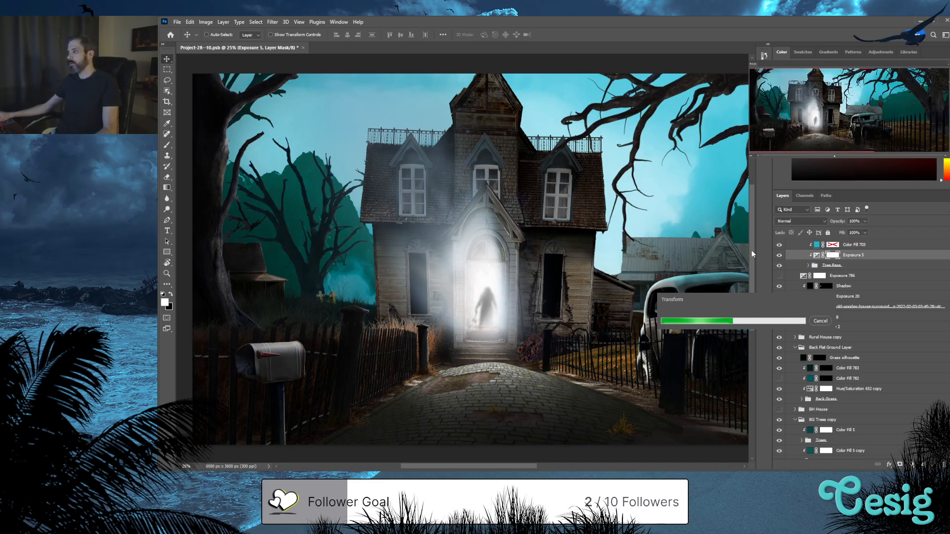
Add a solid color fill layer directly above Exposure 5 in the Dead Foreground Tree copy 6 group
scroll(856, 284, "up", 2)
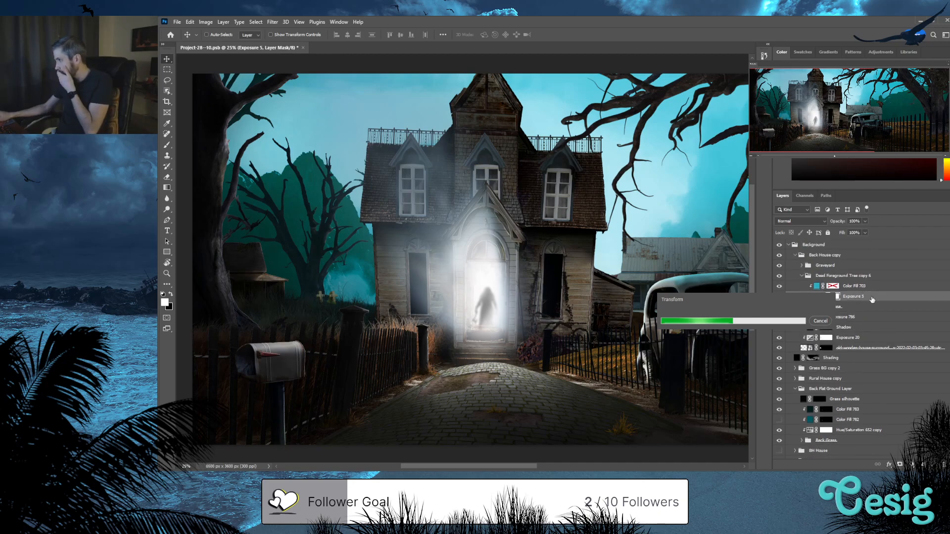
left_click(854, 286)
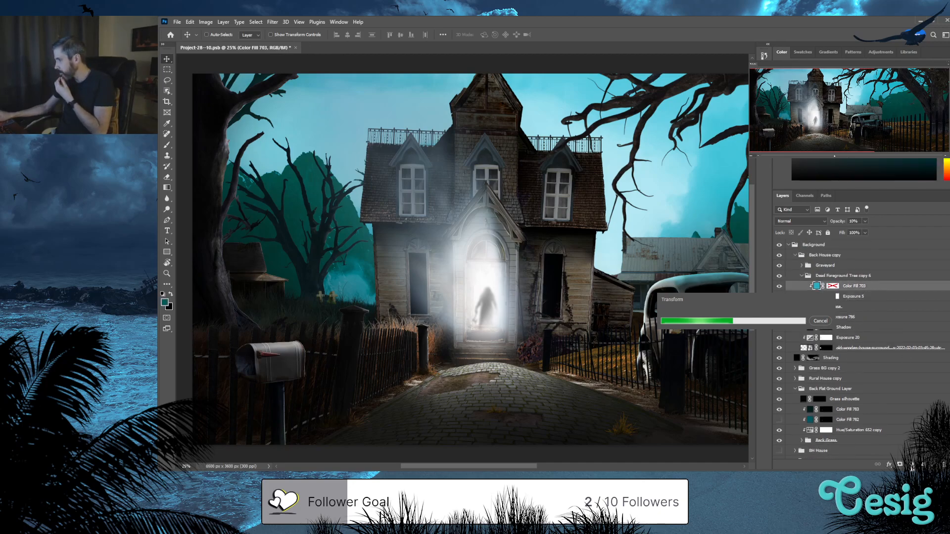
left_click(870, 297)
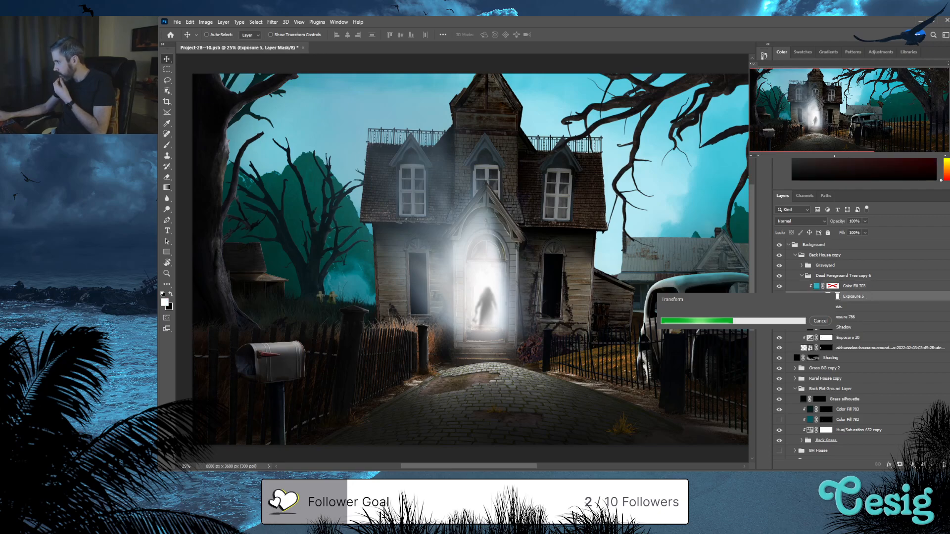
left_click(913, 330)
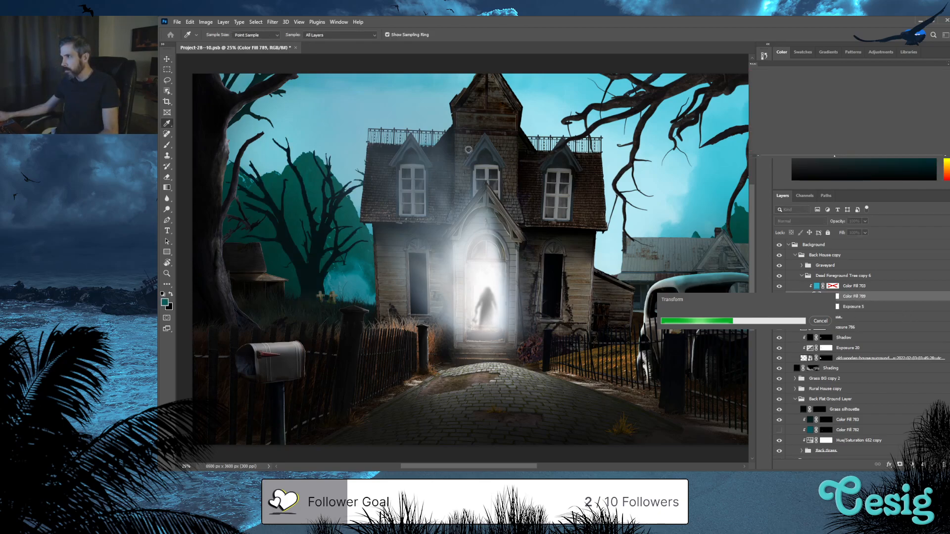
left_click(621, 221)
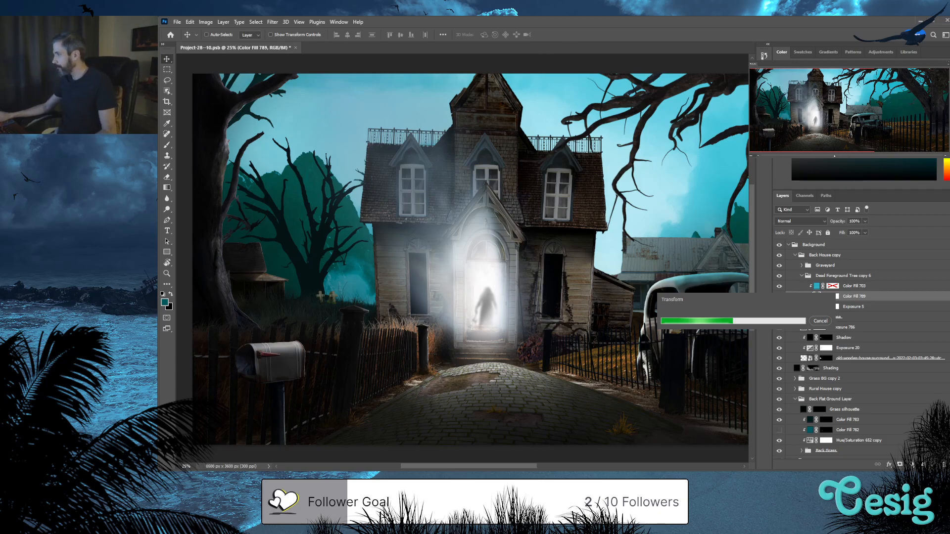
Paint black at 80% opacity with an enlarged soft brush on the new color fill's mask over the tree branches nearest the house
scroll(299, 258, "up", 2)
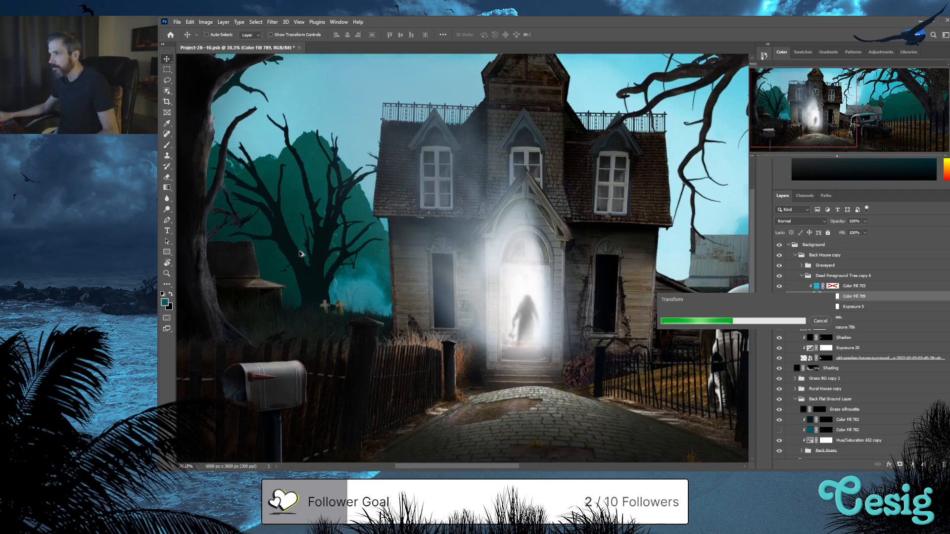
key("b")
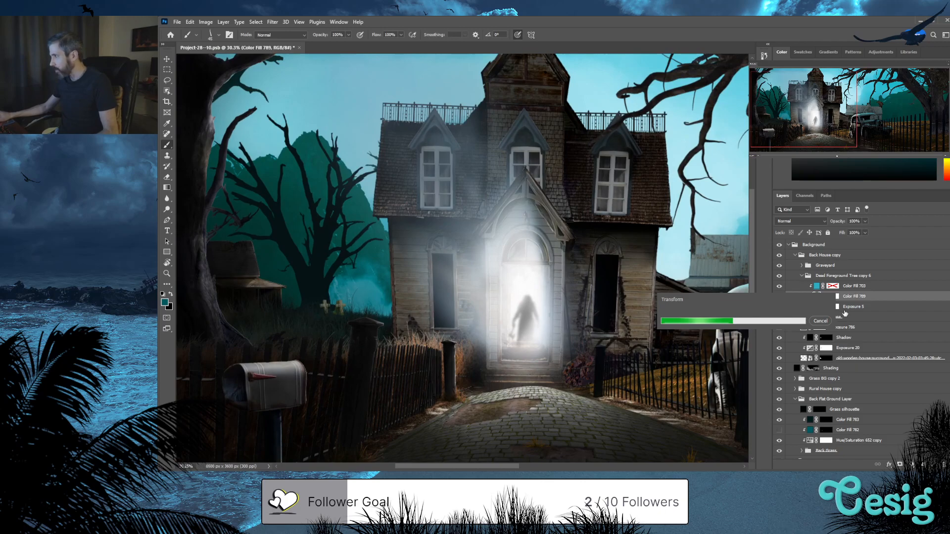
left_click(837, 297)
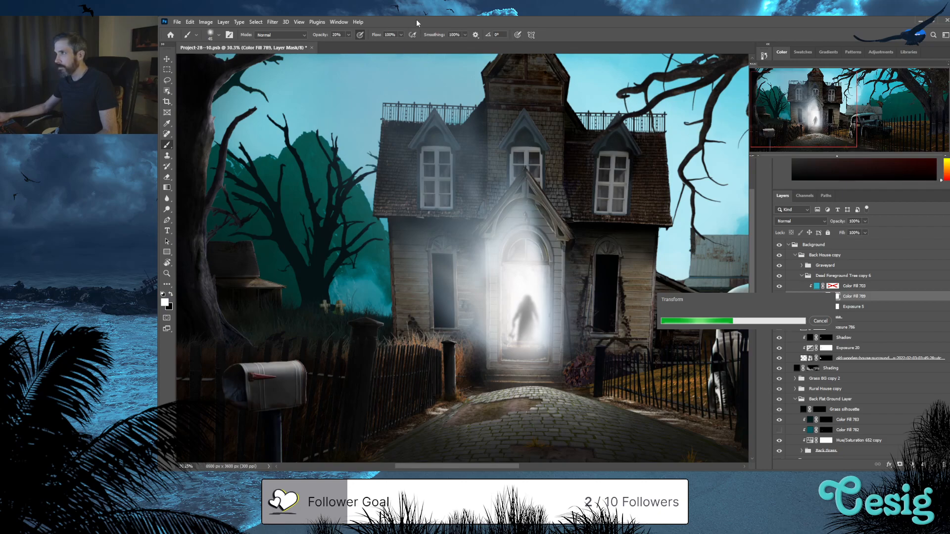
scroll(326, 267, "up", 1)
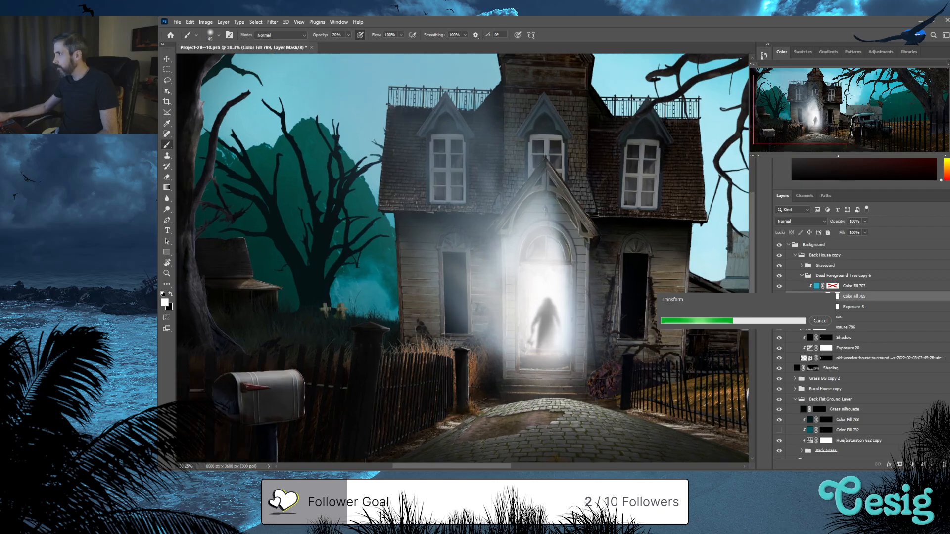
scroll(381, 289, "up", 6)
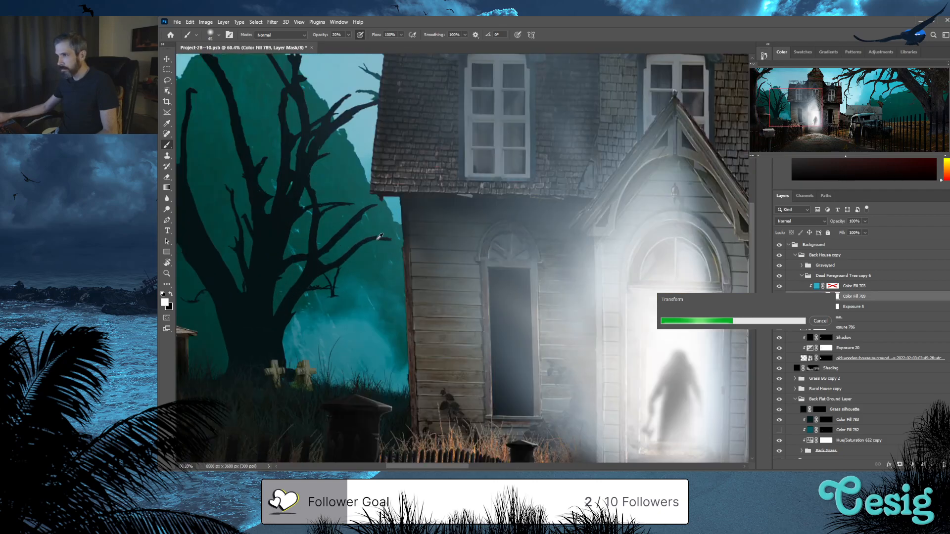
scroll(377, 240, "up", 6)
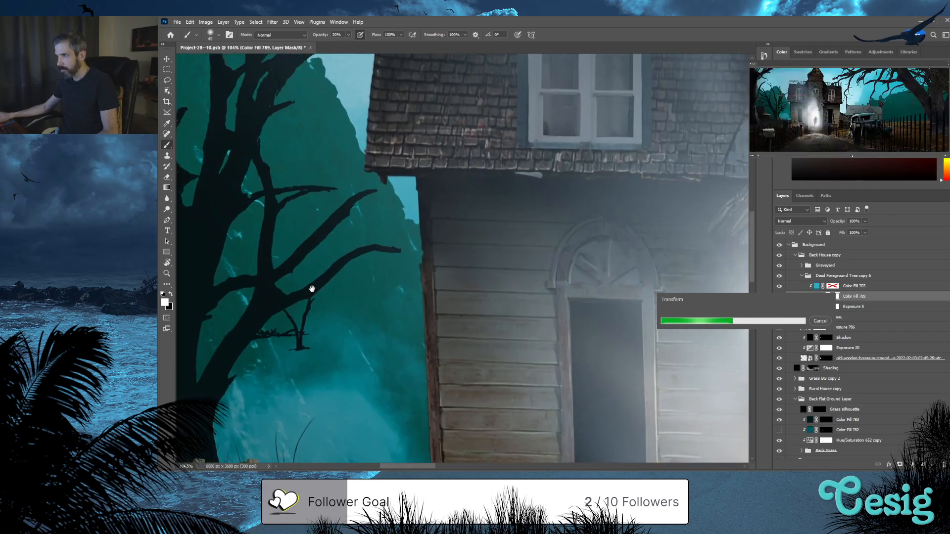
key("bracketright")
key("bracketright")
key("bracketright")
key("bracketright")
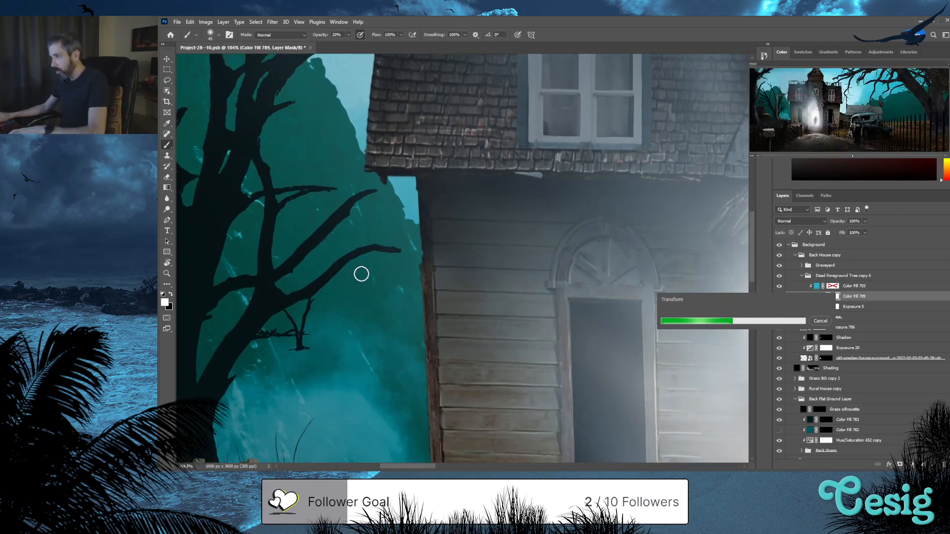
key("bracketright")
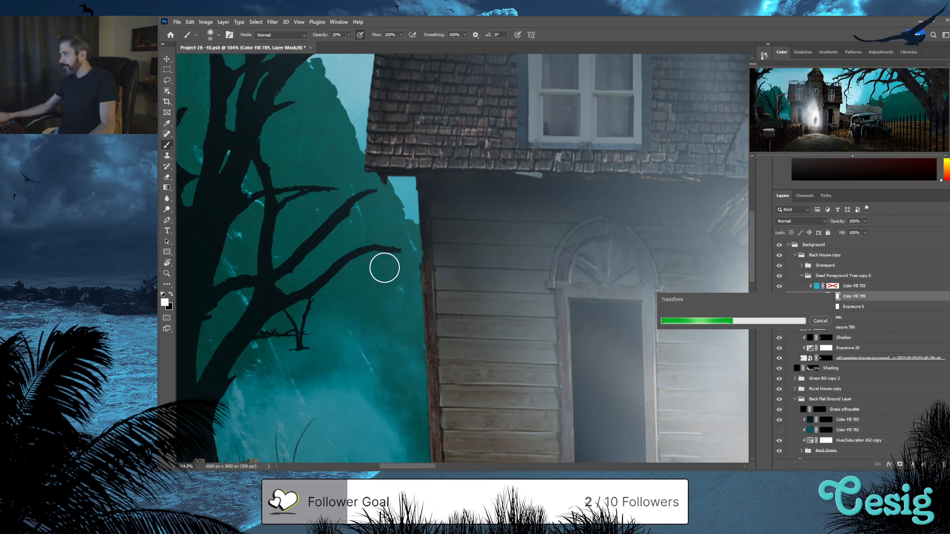
key("x")
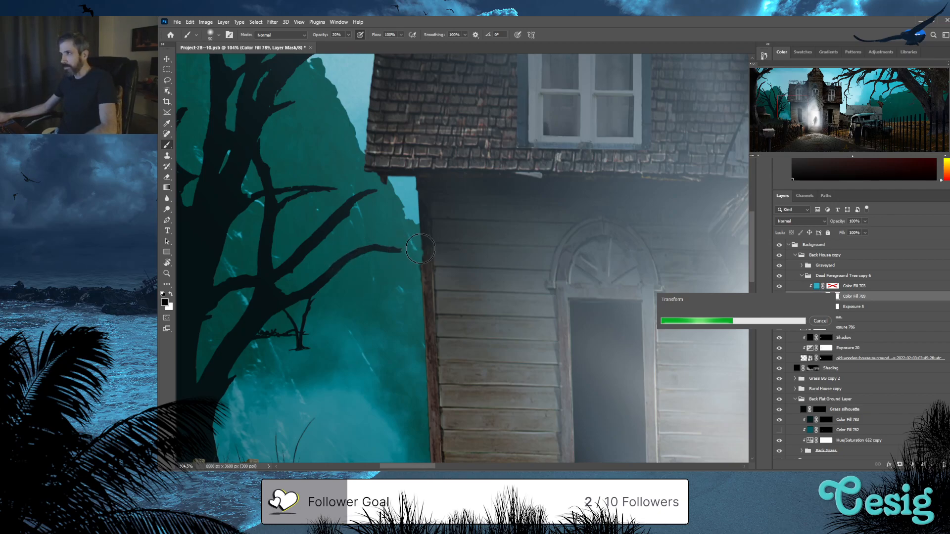
key("8")
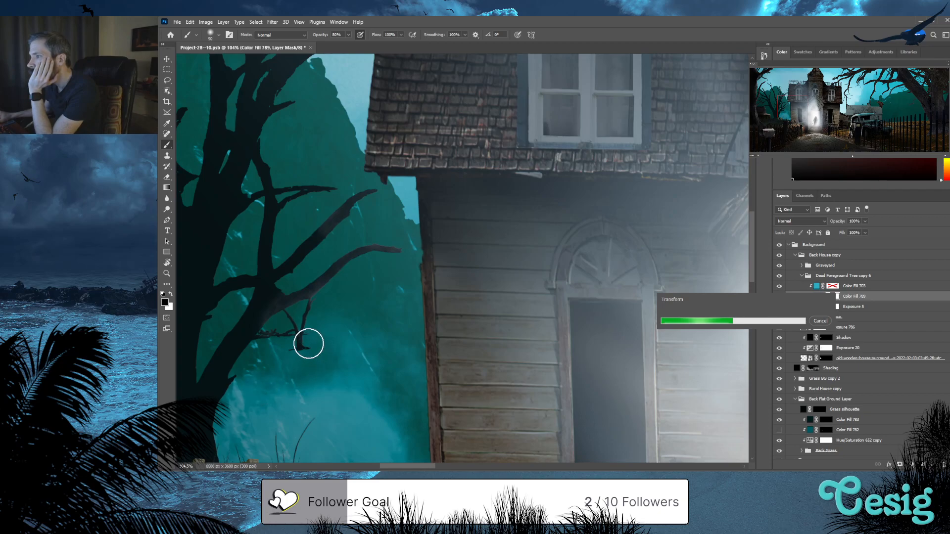
left_click_drag(301, 339, 413, 248)
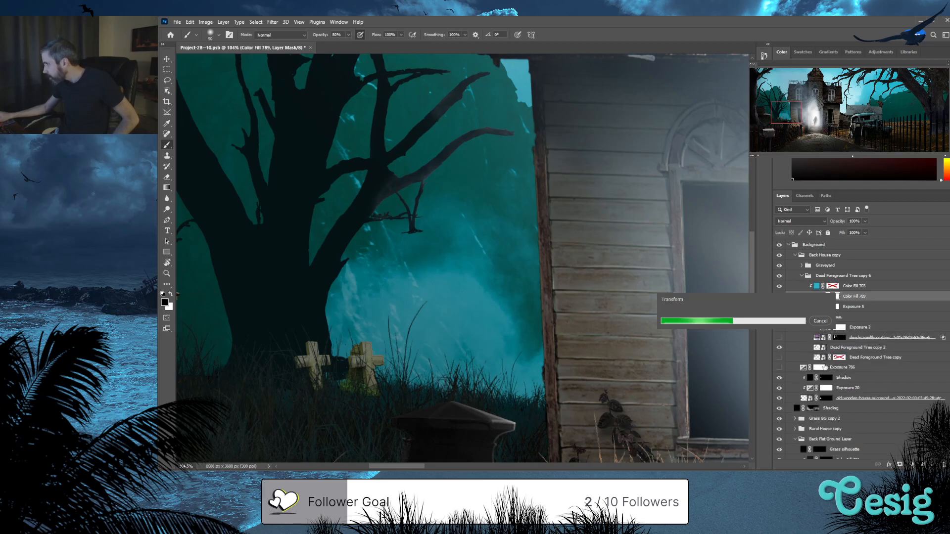
Add a layer mask to Dead Foreground Tree copy 2 and mask out the stray twigs beside the trunk with a harder brush at 100% opacity
left_click(817, 348)
left_click(901, 465)
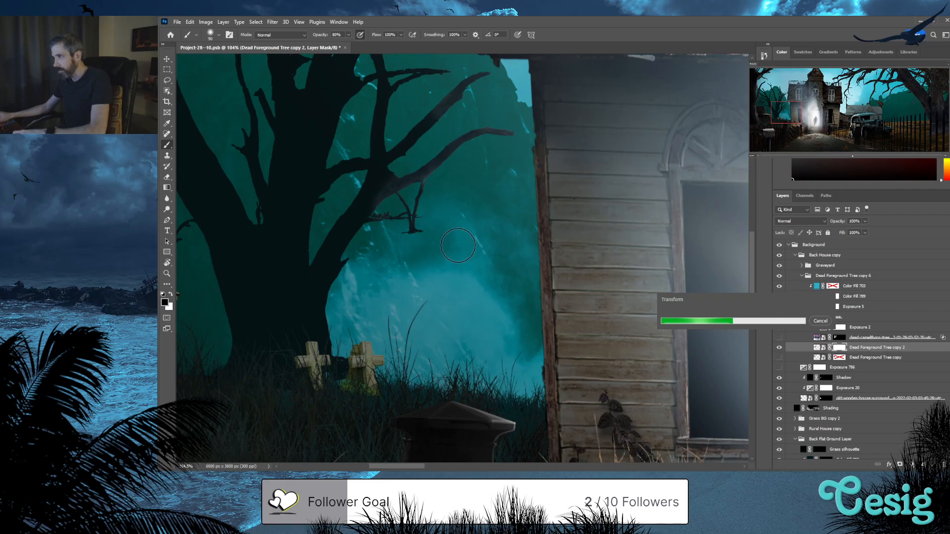
key("shift+bracketright")
key("shift+bracketright")
key("0")
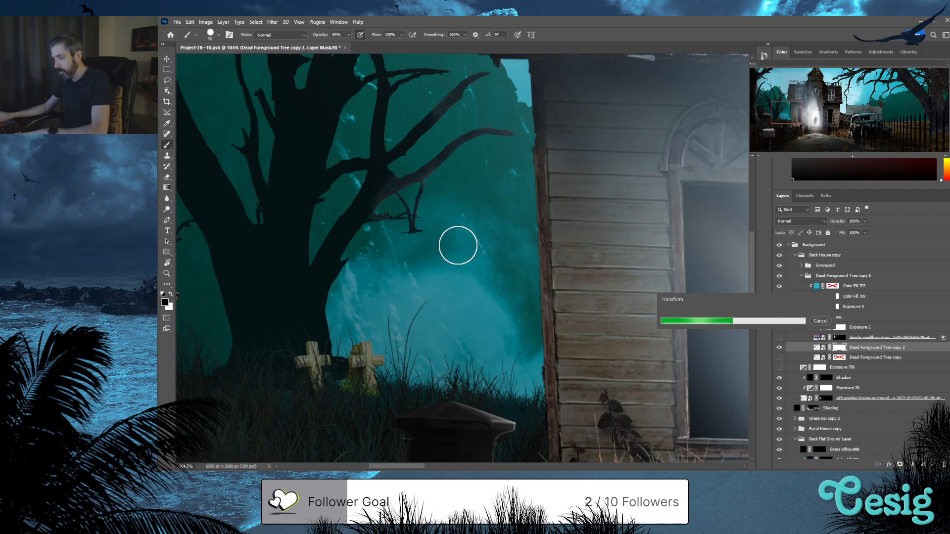
mouse_move(430, 212)
left_mouse_down()
mouse_move(428, 198)
mouse_move(415, 236)
mouse_move(381, 229)
mouse_move(406, 225)
mouse_move(406, 206)
mouse_move(424, 238)
mouse_move(393, 230)
mouse_move(372, 328)
mouse_move(479, 364)
mouse_move(543, 276)
left_mouse_up()
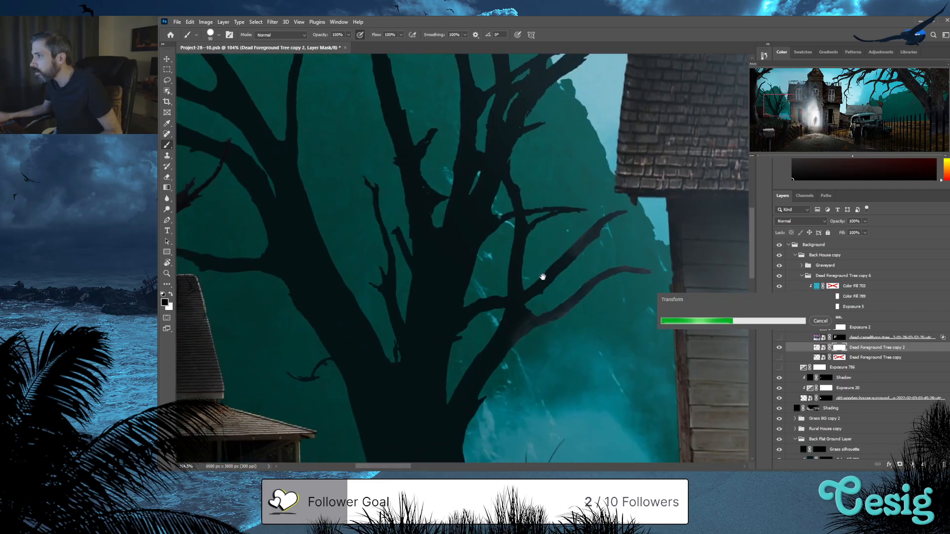
left_click_drag(416, 237, 432, 212)
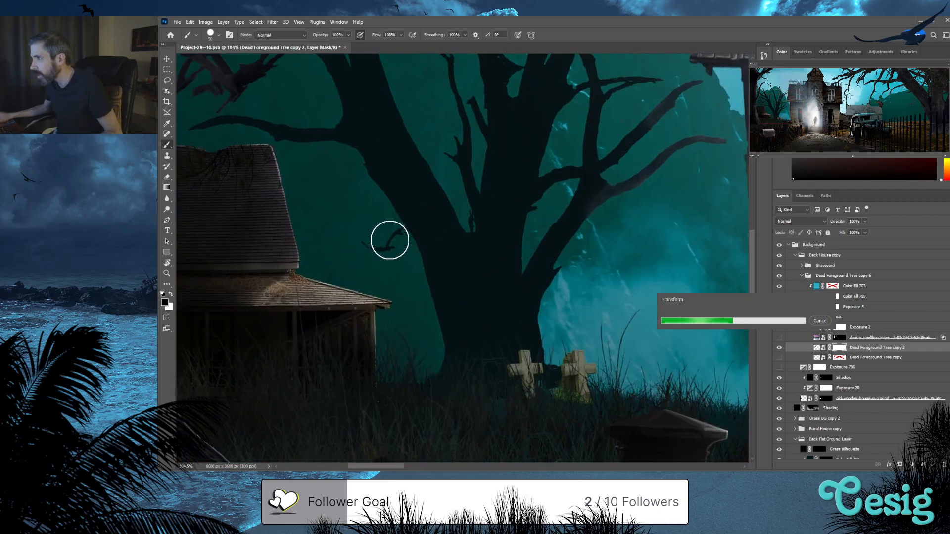
mouse_move(342, 198)
left_mouse_down()
mouse_move(500, 344)
mouse_move(333, 365)
left_mouse_up()
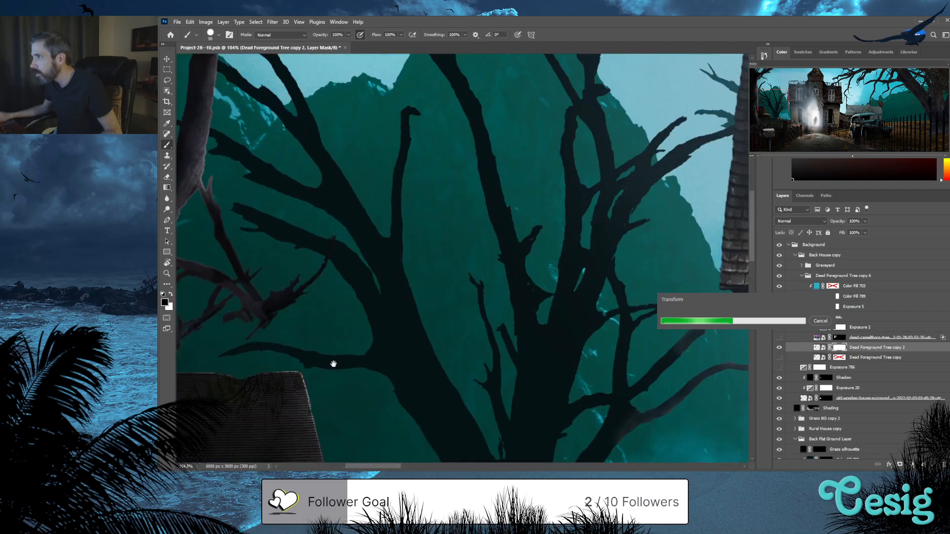
left_click_drag(198, 280, 154, 255)
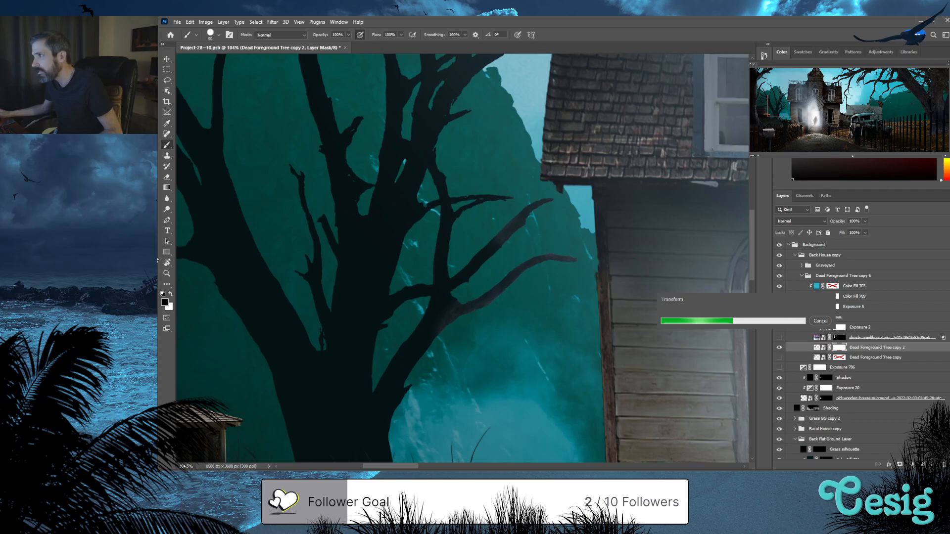
left_click_drag(403, 322, 551, 382)
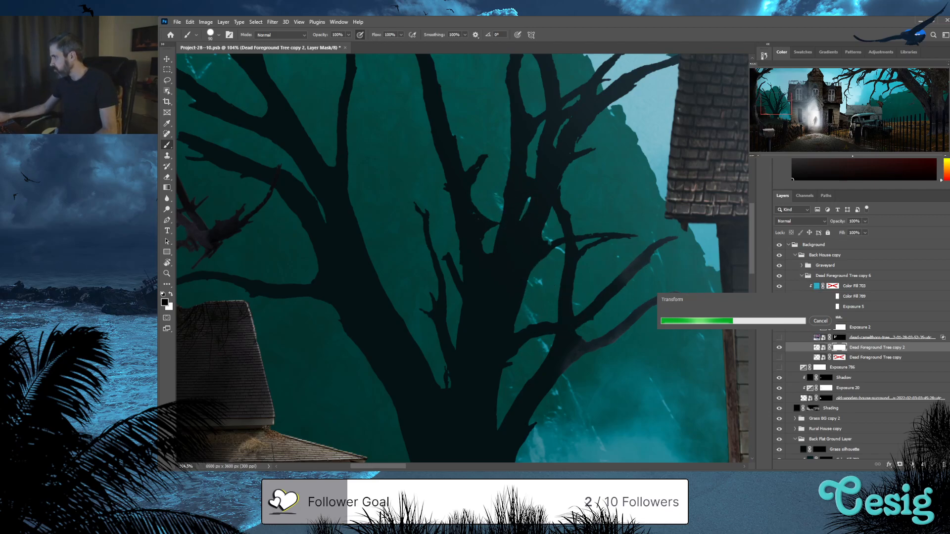
Temporarily hide the dead tree's color fill and exposure adjustments to examine its bare trunk and branches, then restore them
left_click(780, 286)
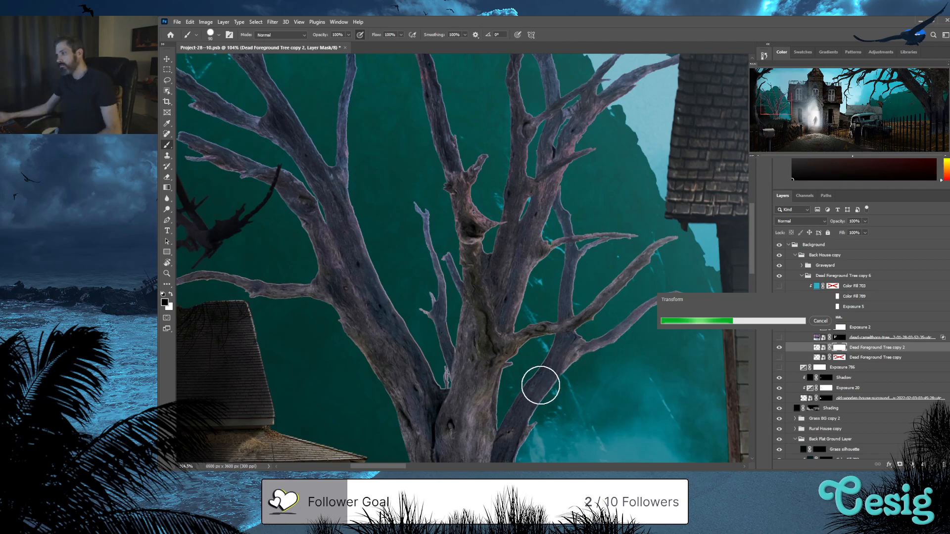
left_click_drag(538, 387, 478, 77)
left_click_drag(448, 144, 570, 350)
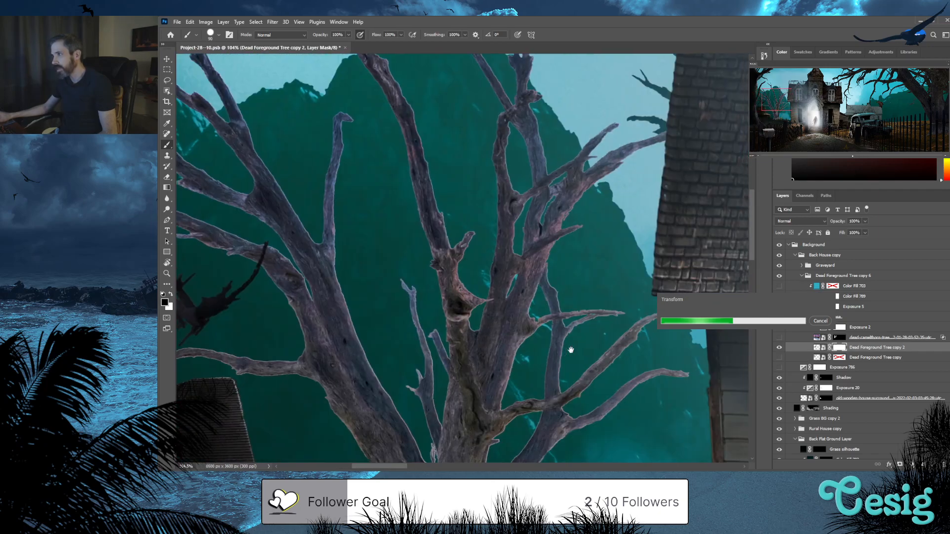
left_click_drag(571, 349, 723, 384)
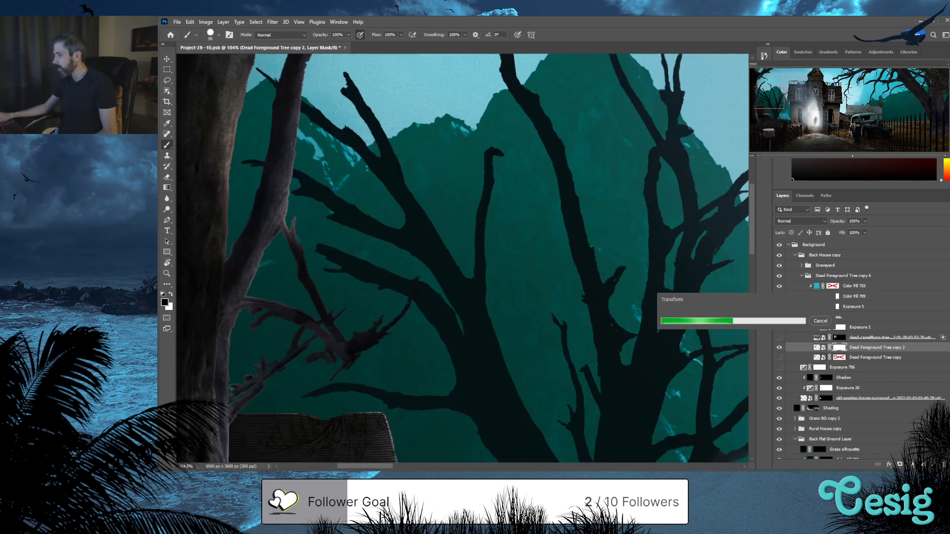
left_click_drag(666, 320, 494, 303)
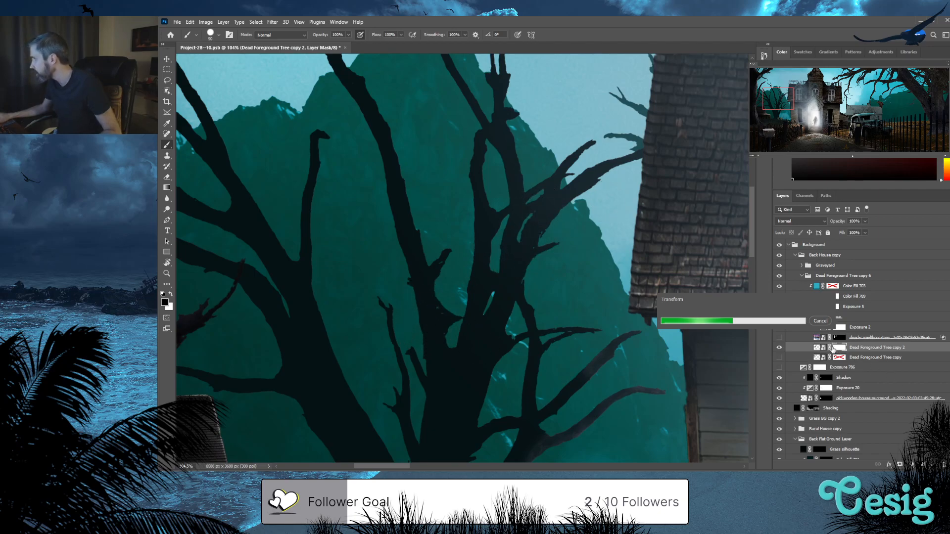
Open the contents of Dead Foreground Tree copy 2 and paint white on the tree's layer mask over the holes around the trunk knot
left_click(818, 349)
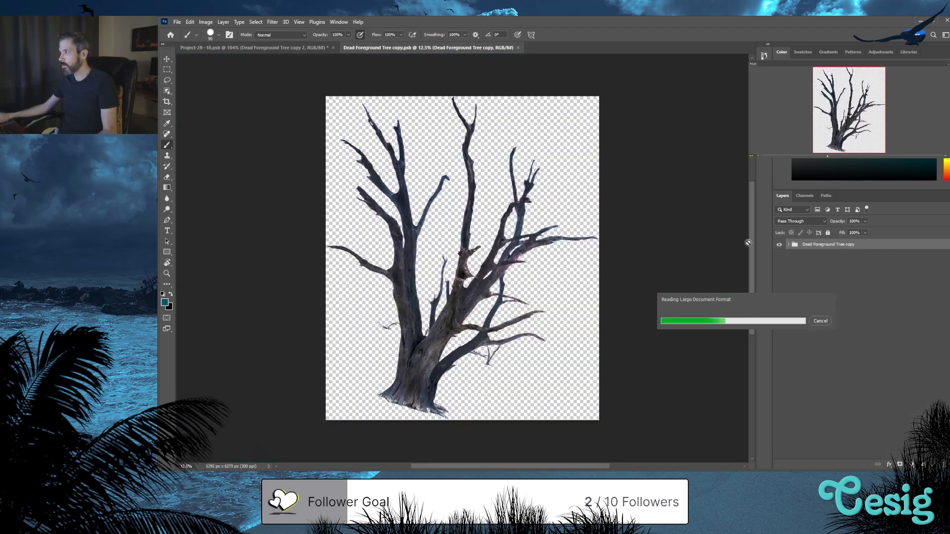
left_click(789, 244)
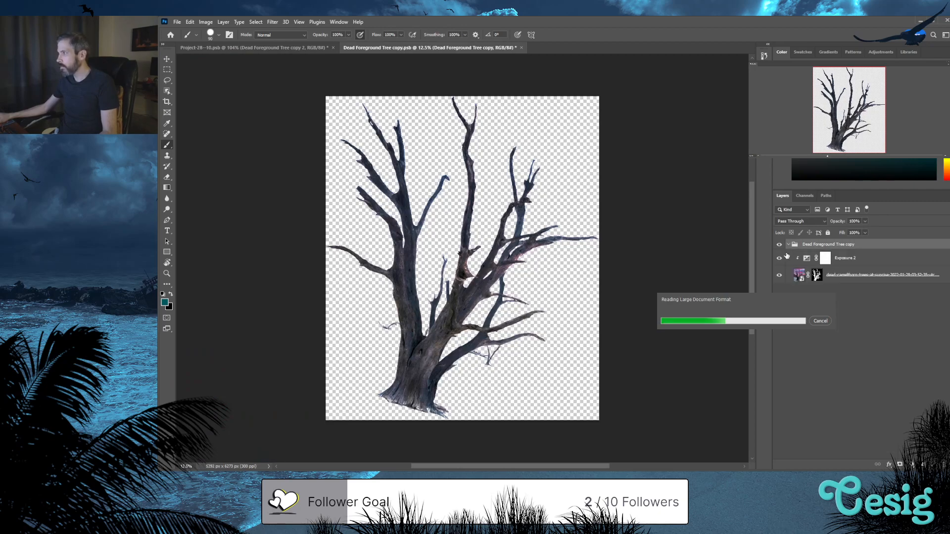
left_click(817, 275)
scroll(464, 292, "up", 6)
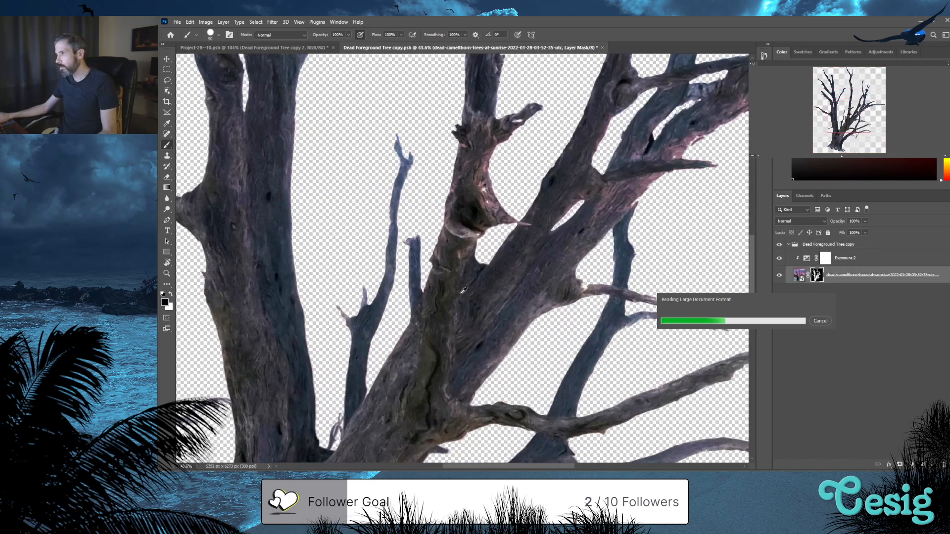
scroll(477, 274, "up", 6)
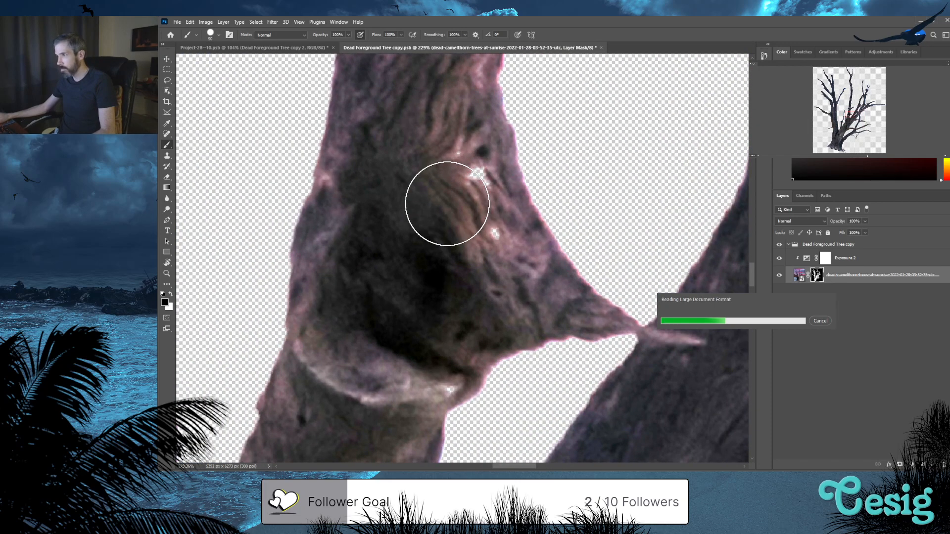
key("x")
mouse_move(456, 186)
left_mouse_down()
mouse_move(465, 186)
mouse_move(475, 233)
left_mouse_up()
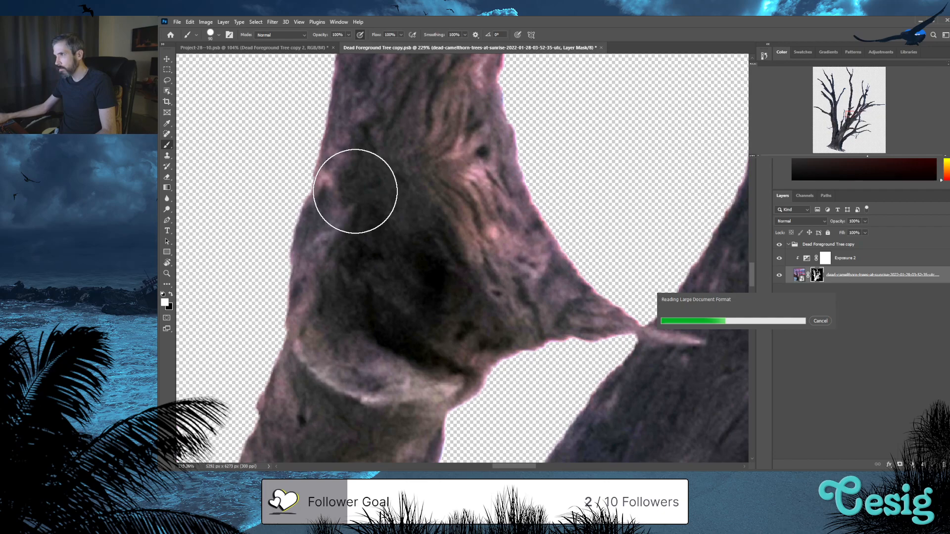
Fill the holes in the short branch stub above the trunk knot by painting white on the mask with a smaller brush
scroll(355, 191, "up", 5)
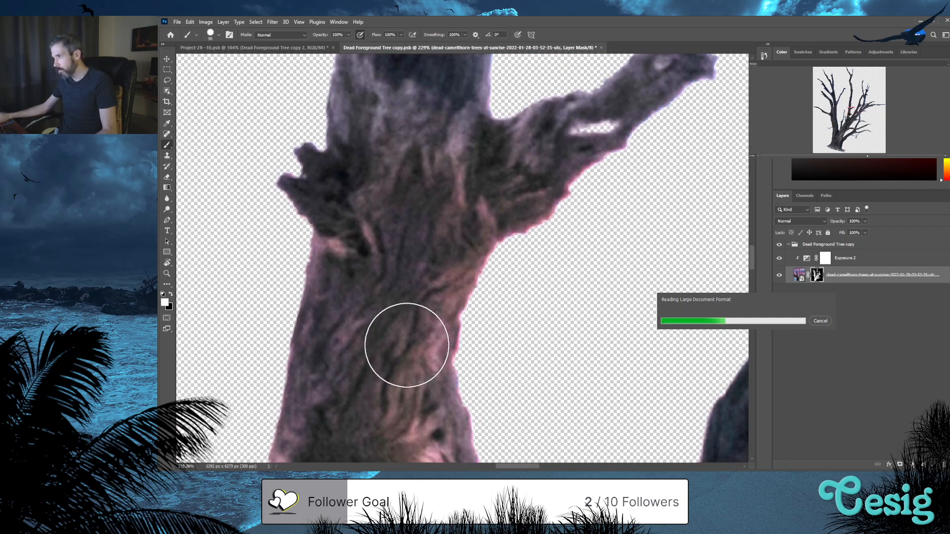
left_click_drag(556, 162, 346, 304)
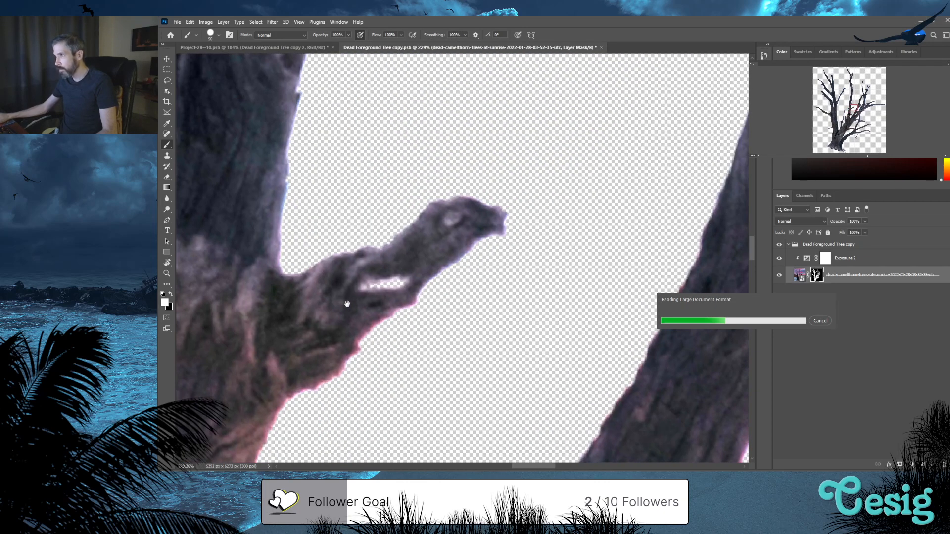
key("bracketleft")
key("bracketleft")
key("bracketleft")
key("bracketleft")
key("bracketleft")
key("bracketleft")
key("bracketleft")
key("bracketleft")
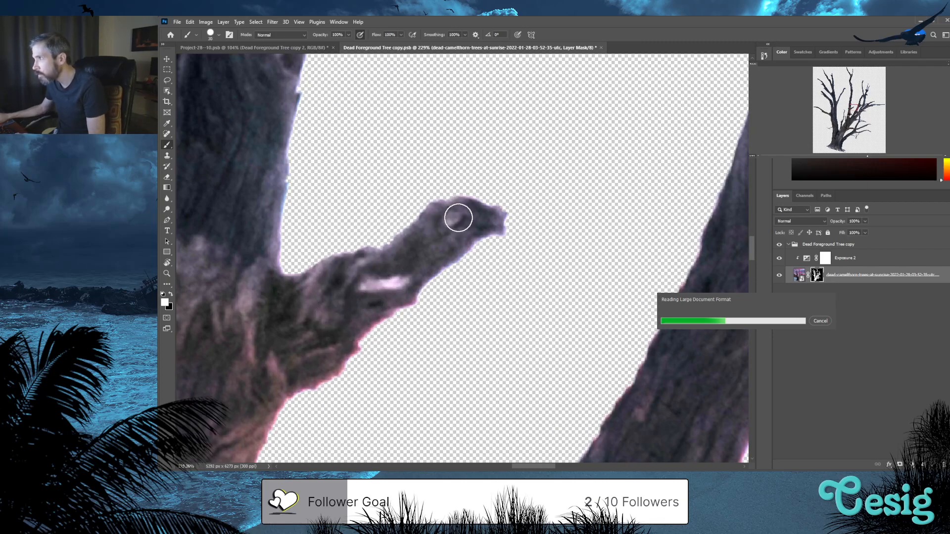
Examine the central trunk, its upper fork and the lower trunk for remaining holes in the tree cutout
left_click_drag(314, 206, 397, 448)
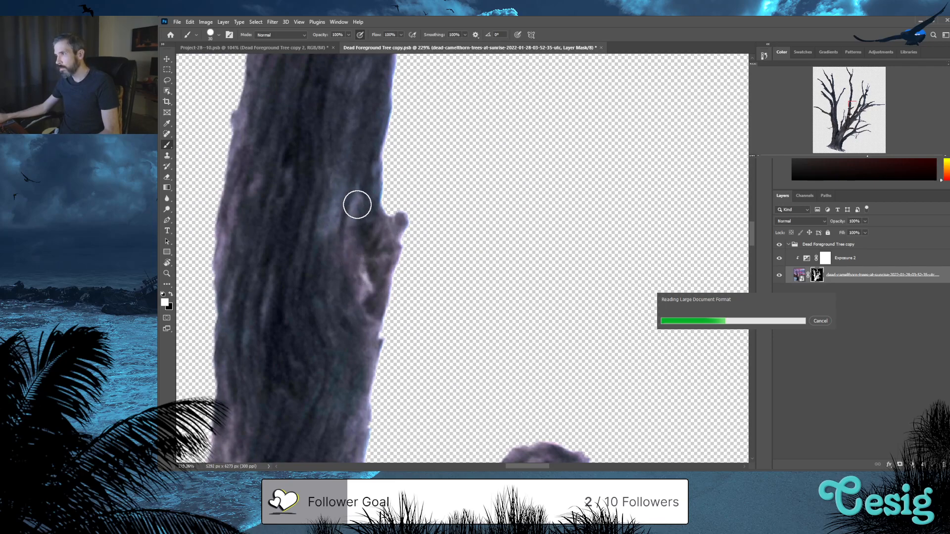
mouse_move(333, 246)
left_mouse_down()
mouse_move(367, 175)
mouse_move(371, 291)
mouse_move(434, 376)
mouse_move(461, 233)
mouse_move(471, 238)
mouse_move(469, 267)
mouse_move(450, 228)
left_mouse_up()
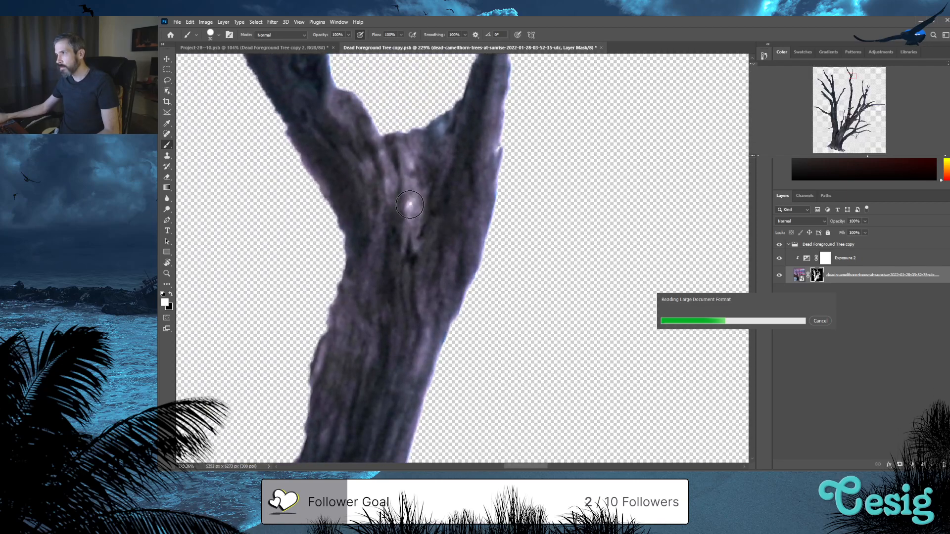
left_click_drag(481, 160, 407, 468)
left_click_drag(439, 337, 408, 206)
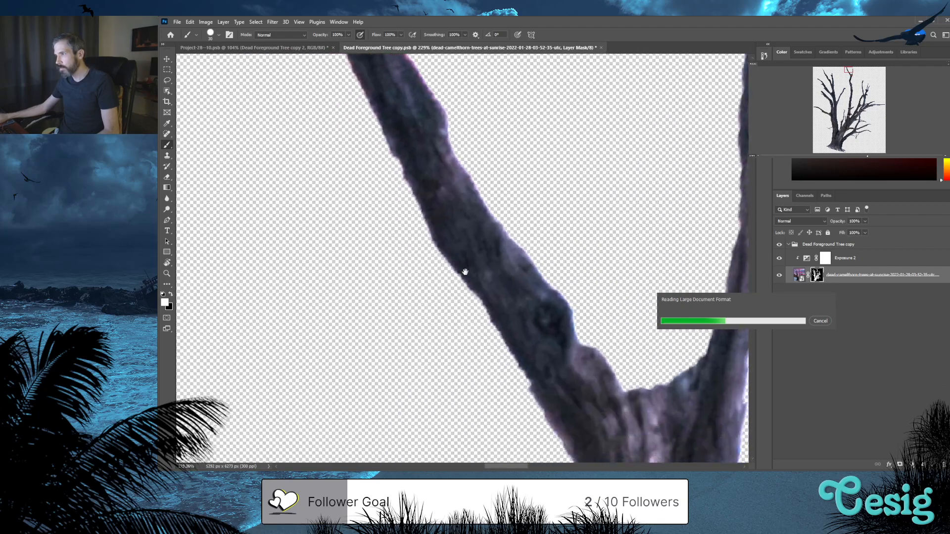
left_click_drag(466, 272, 431, 105)
left_click_drag(401, 255, 400, 215)
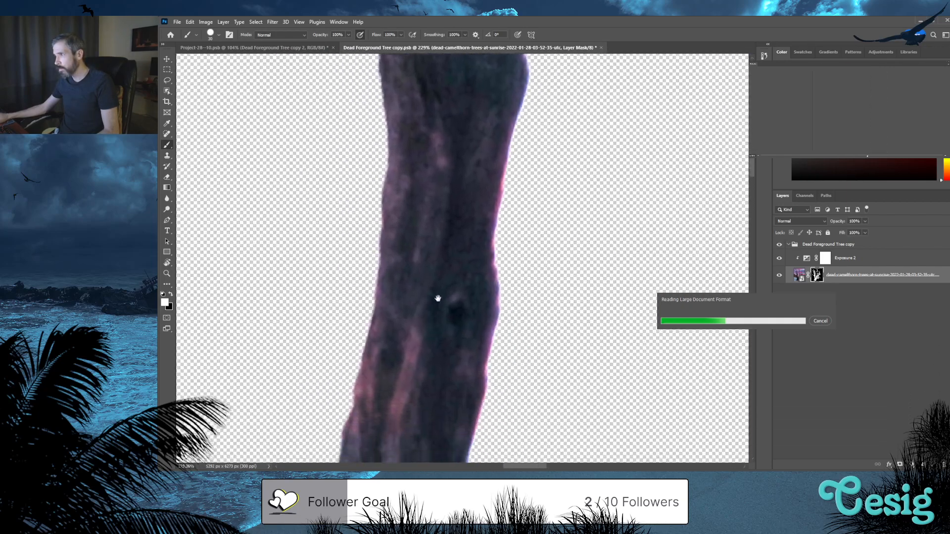
left_click_drag(438, 311, 418, 228)
left_click_drag(411, 273, 462, 65)
left_click_drag(467, 197, 469, 192)
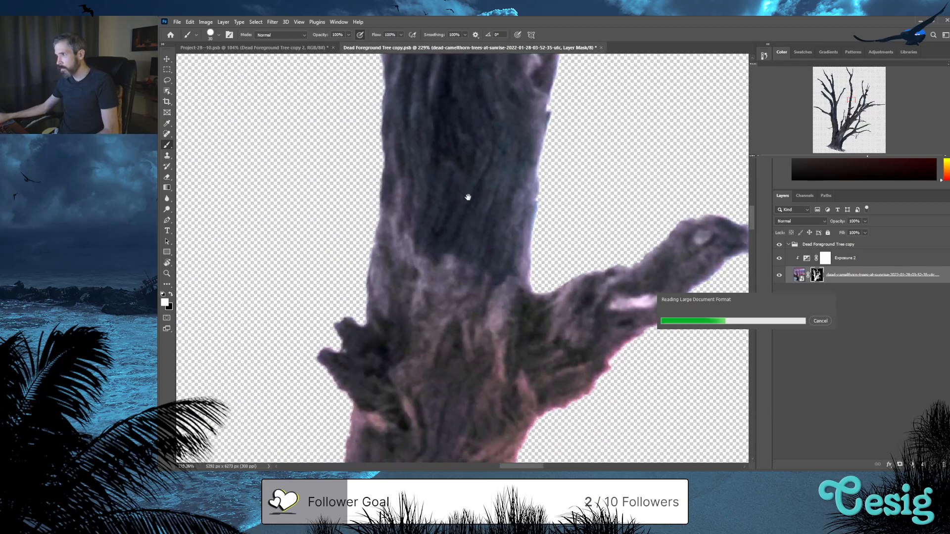
left_click_drag(462, 382, 472, 67)
left_click_drag(435, 340, 350, 421)
left_click_drag(350, 330, 433, 148)
left_click_drag(355, 322, 405, 166)
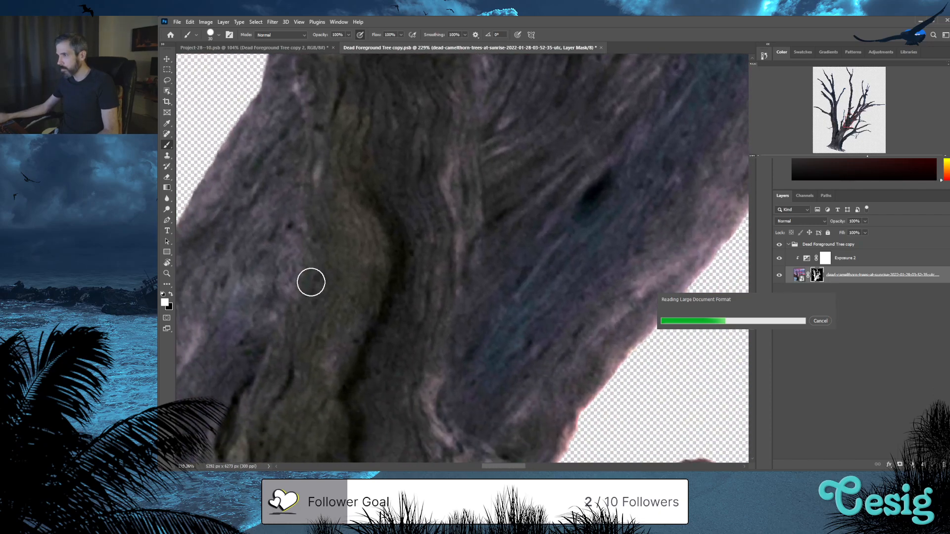
left_click_drag(308, 271, 593, 122)
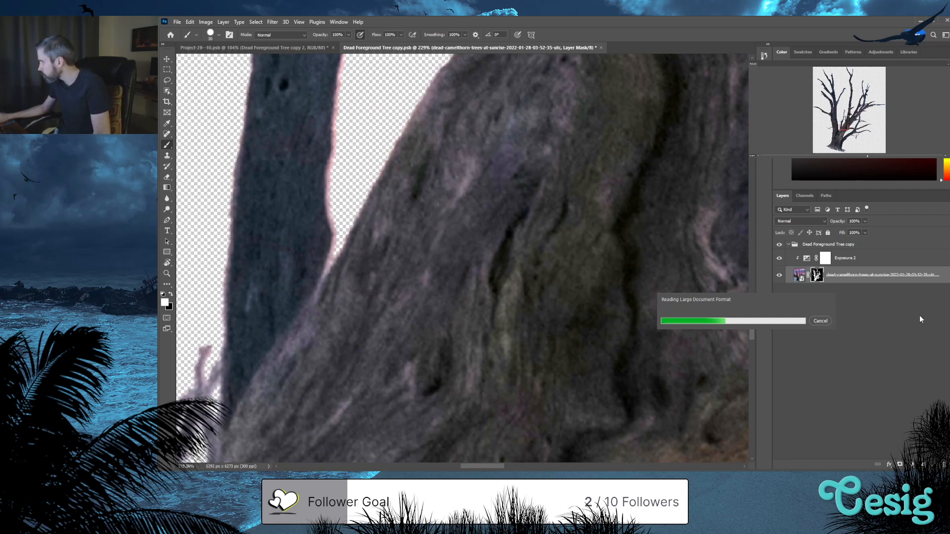
Add an unclipped solid color fill layer beneath the tree layer as a contrasting backdrop for checking the cutout
key("ctrl+alt+r")
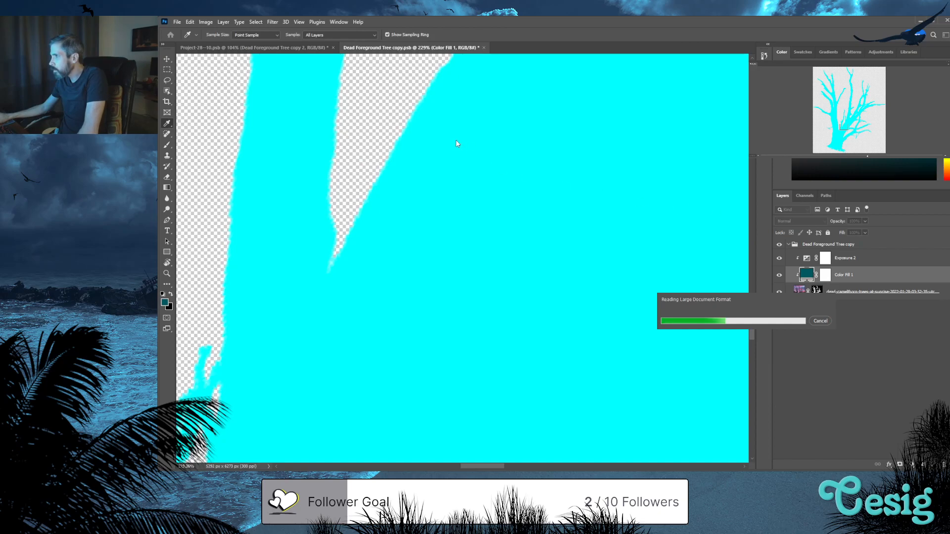
left_click(476, 153)
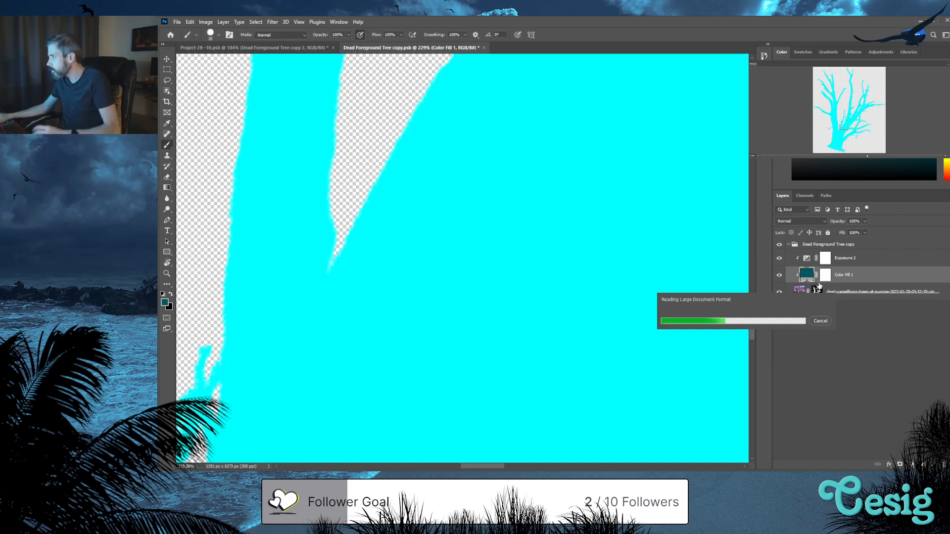
left_click(791, 280, "alt")
left_click_drag(870, 280, 868, 301)
left_click(802, 266, "alt")
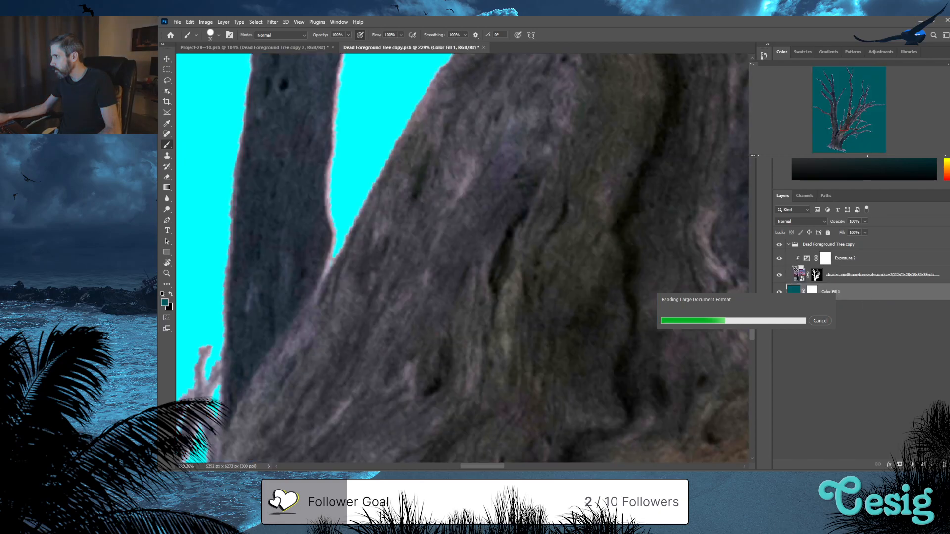
Change the backdrop fill layer's color to a bright cyan
left_click(817, 275)
scroll(462, 340, "down", 8)
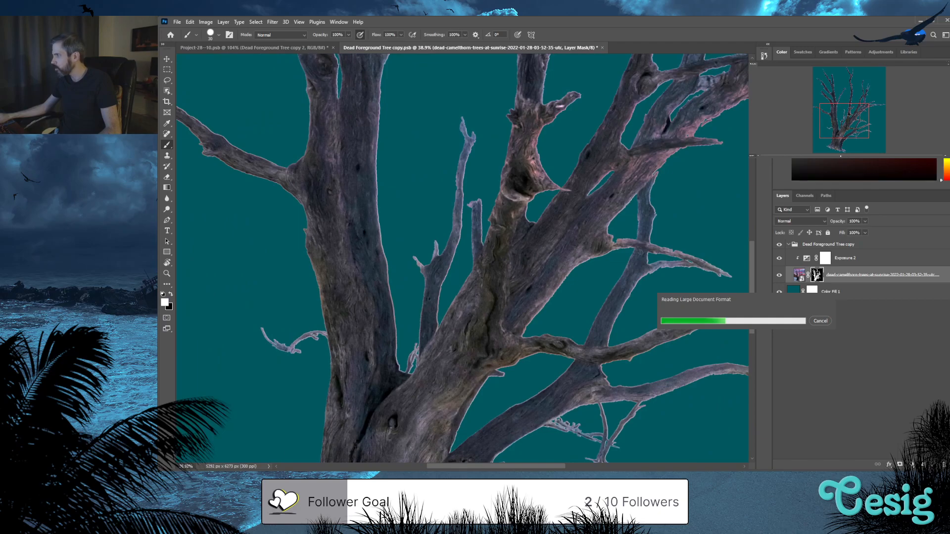
left_click(796, 292)
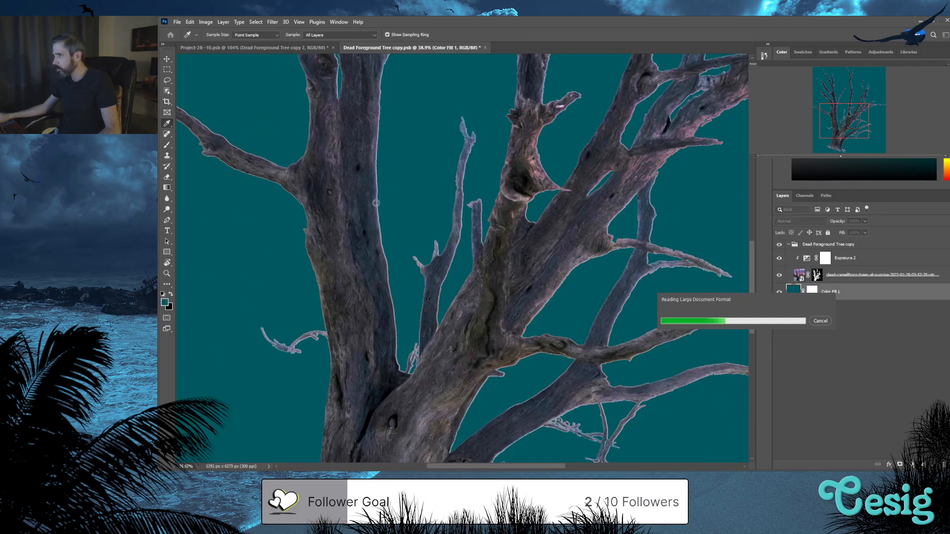
left_click(383, 164)
left_click(461, 152)
Paint white on the tree's layer mask to fill the notches and holes in the two thin crossing branches on the tree's right side
scroll(459, 291, "down", 2)
scroll(458, 291, "down", 5)
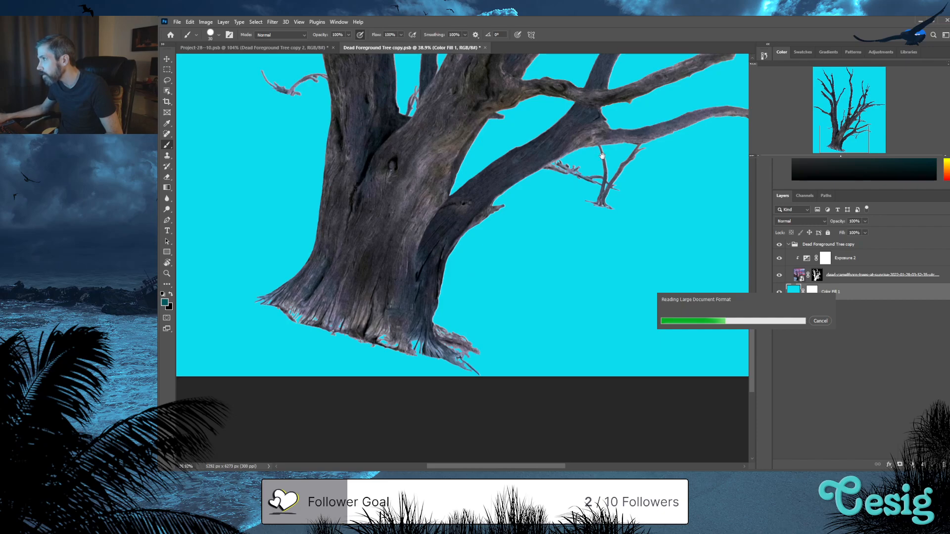
left_click_drag(602, 155, 416, 228)
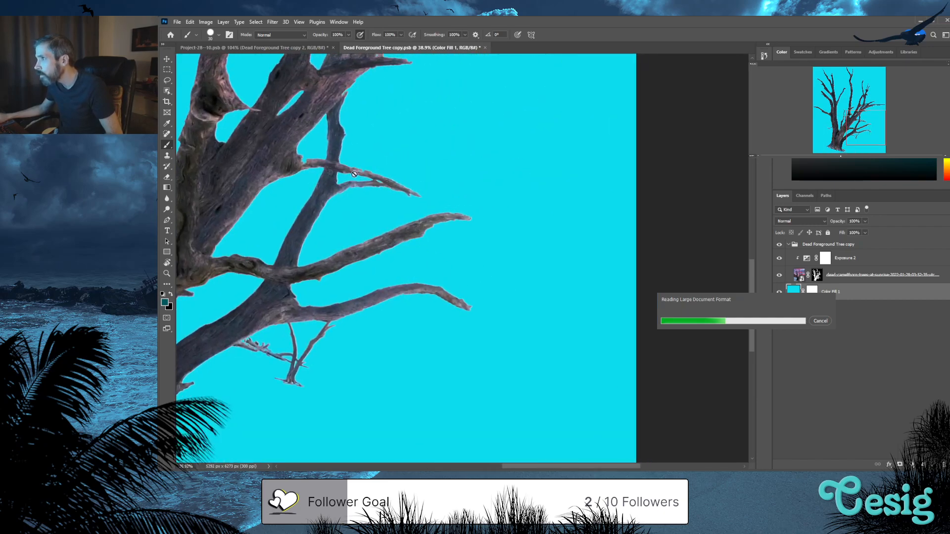
scroll(457, 285, "up", 8)
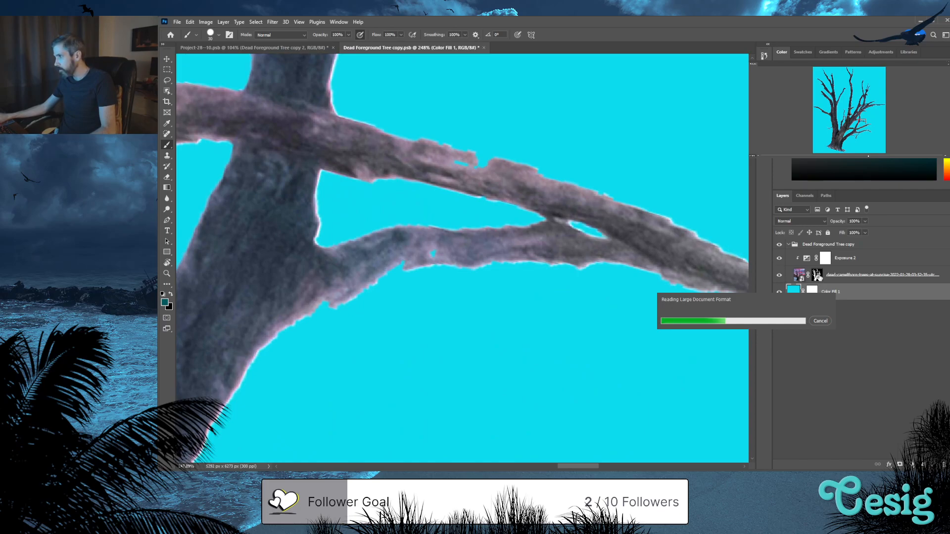
left_click(818, 275)
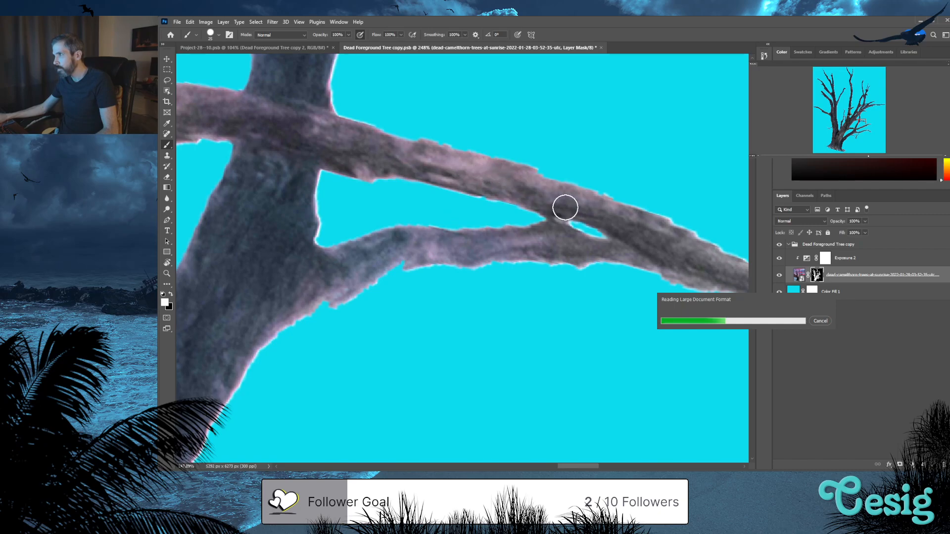
left_click_drag(568, 214, 618, 237)
key("ctrl+z")
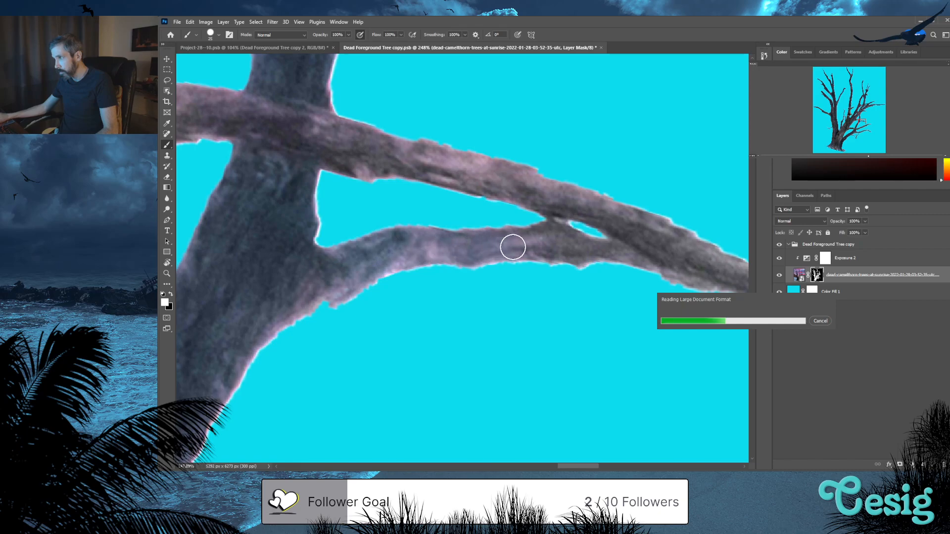
Restore the missing edges of the long right-hand branch by painting white along it on the tree's mask, from tip to trunk fork
mouse_move(636, 261)
left_mouse_down()
mouse_move(206, 254)
mouse_move(322, 242)
left_mouse_up()
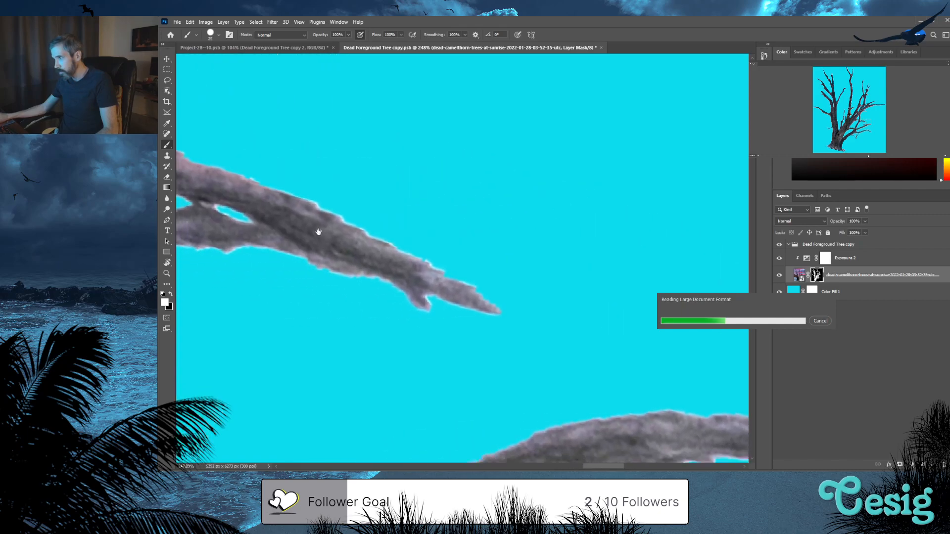
left_click_drag(438, 394, 355, 231)
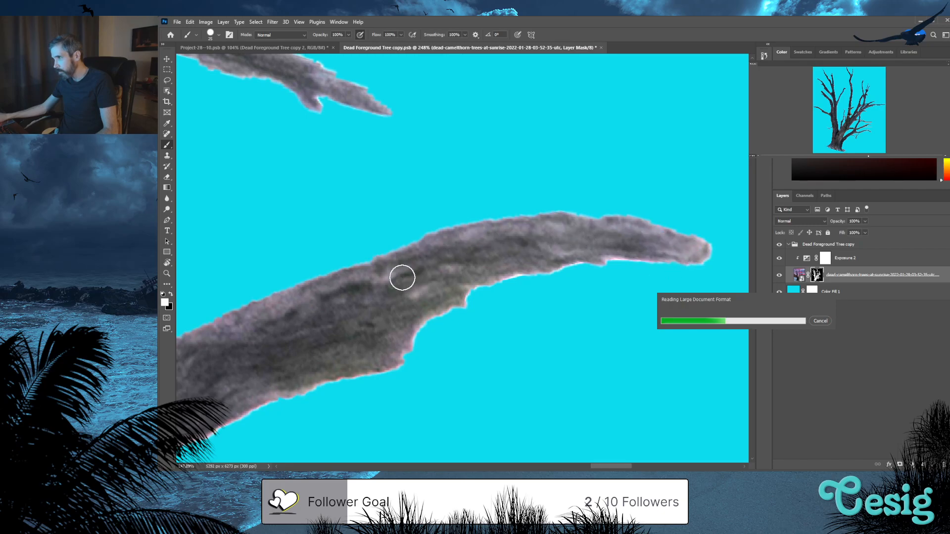
left_click_drag(343, 328, 604, 183)
left_click_drag(315, 276, 357, 259)
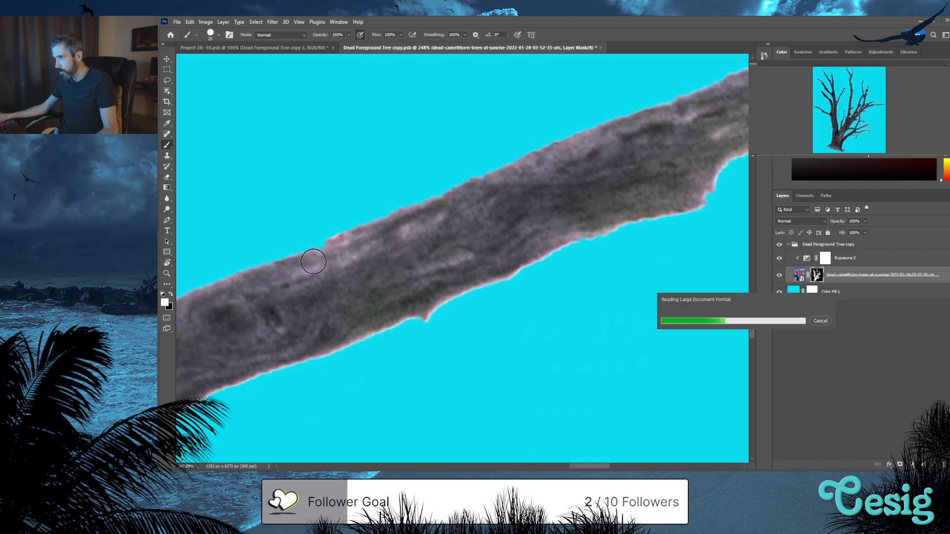
left_click_drag(295, 312, 633, 195)
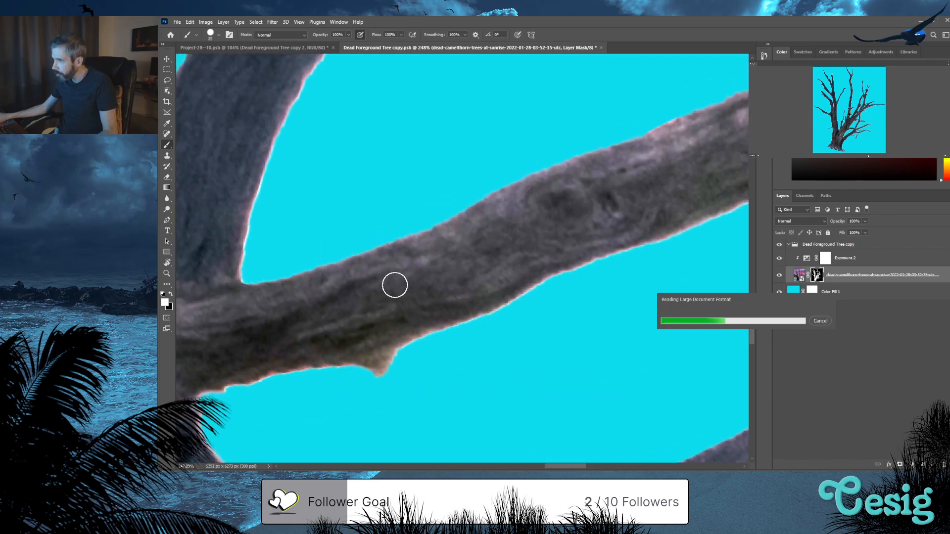
mouse_move(239, 297)
left_mouse_down()
mouse_move(323, 279)
mouse_move(463, 224)
left_mouse_up()
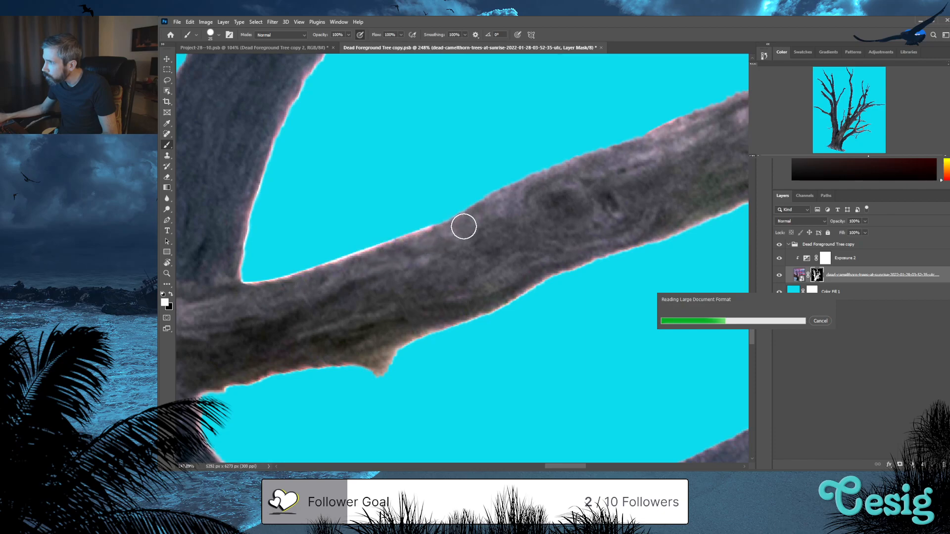
left_click_drag(384, 319, 495, 238)
left_click_drag(500, 337, 509, 365)
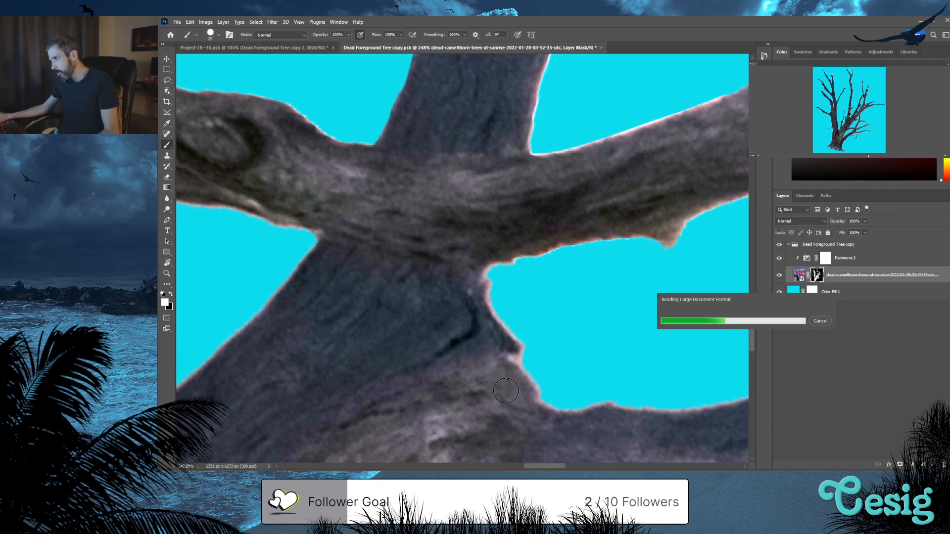
Paint black on the tree's layer mask to remove the curved stray twig beside the left trunk and the small twig between the trunks
left_click_drag(364, 276, 643, 379)
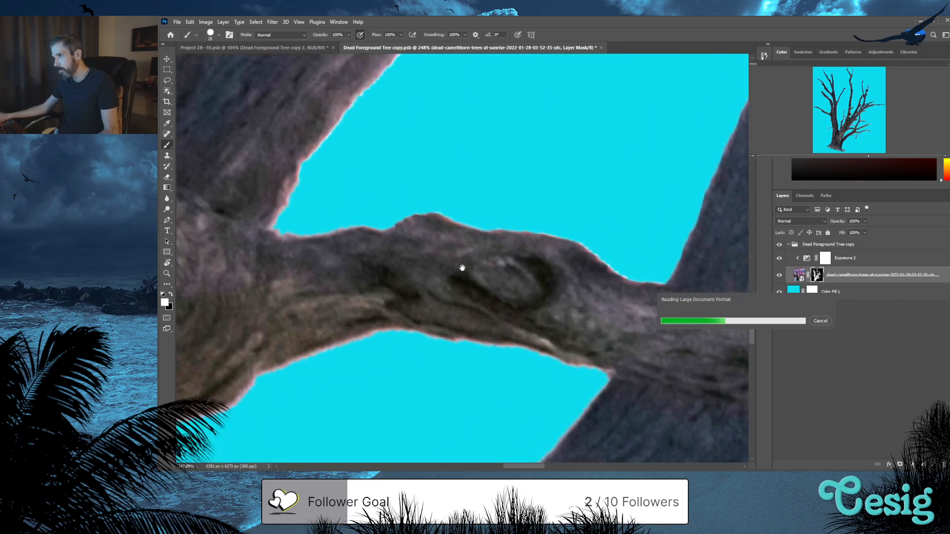
left_click_drag(462, 268, 721, 283)
scroll(509, 305, "down", 4)
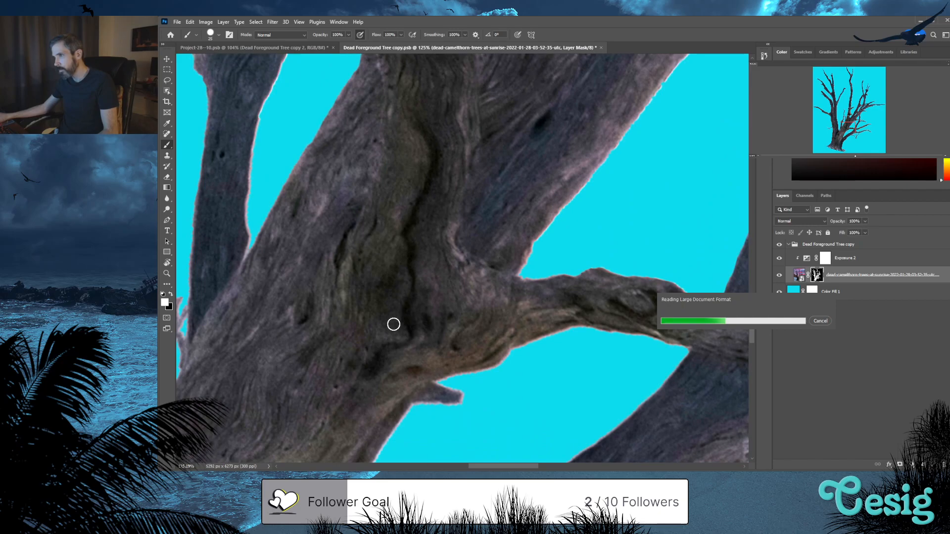
left_click_drag(325, 360, 526, 210)
left_click_drag(479, 370, 483, 219)
mouse_move(428, 356)
left_mouse_down()
mouse_move(429, 261)
mouse_move(524, 151)
left_mouse_up()
left_click_drag(376, 322, 453, 319)
left_click_drag(415, 121, 536, 263)
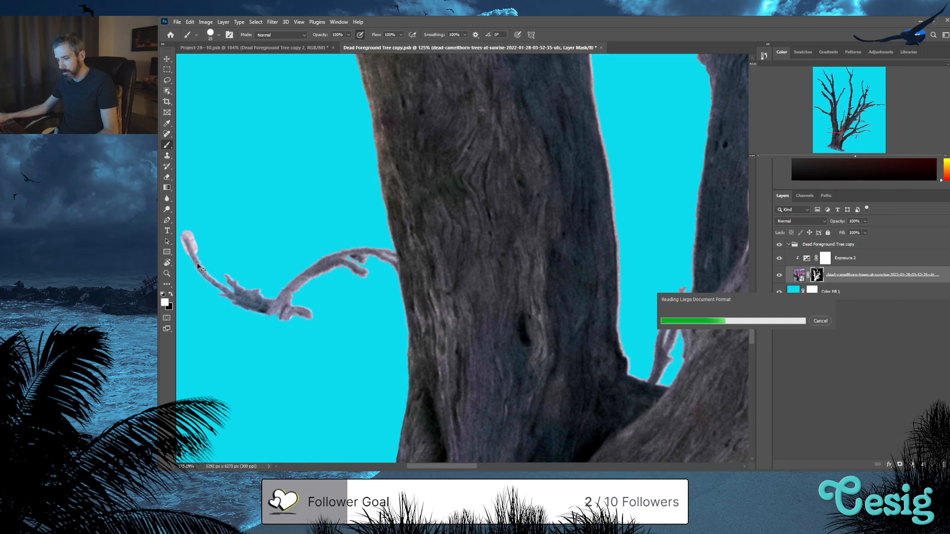
key("]")
mouse_move(187, 241)
left_mouse_down()
mouse_move(247, 308)
mouse_move(311, 314)
mouse_move(272, 321)
left_mouse_up()
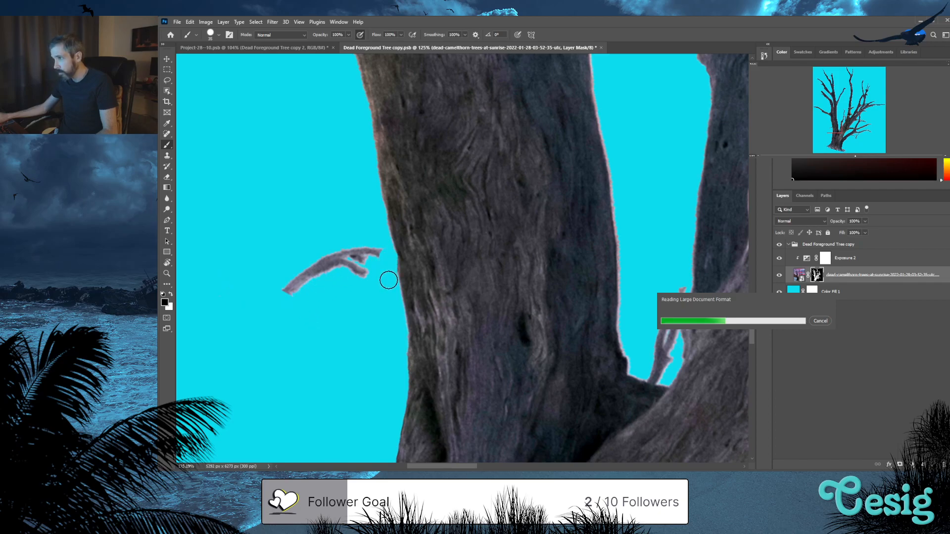
mouse_move(388, 273)
left_mouse_down()
mouse_move(376, 253)
mouse_move(351, 253)
mouse_move(284, 291)
mouse_move(306, 277)
mouse_move(371, 272)
mouse_move(378, 251)
mouse_move(350, 246)
mouse_move(316, 255)
mouse_move(282, 282)
mouse_move(294, 282)
mouse_move(292, 292)
mouse_move(293, 278)
mouse_move(364, 275)
mouse_move(373, 257)
mouse_move(363, 280)
mouse_move(366, 272)
left_mouse_up()
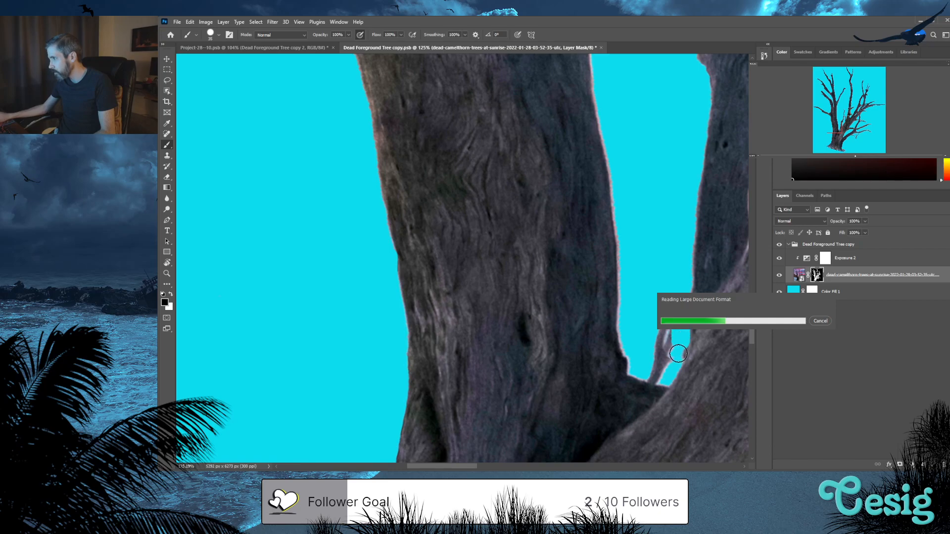
left_click_drag(657, 376, 668, 333)
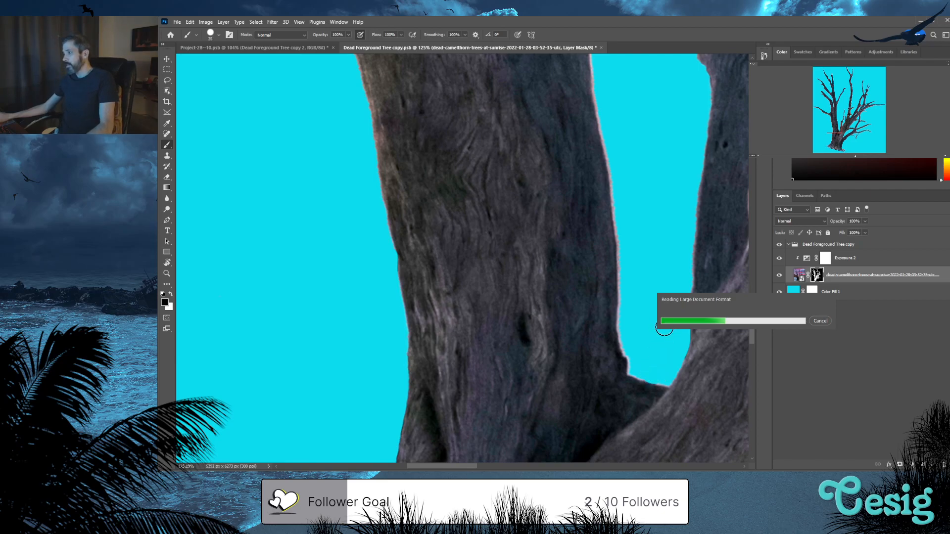
Examine the cutout edges of the long left-hand branch and the main trunk against the cyan backdrop
left_click_drag(644, 282, 683, 361)
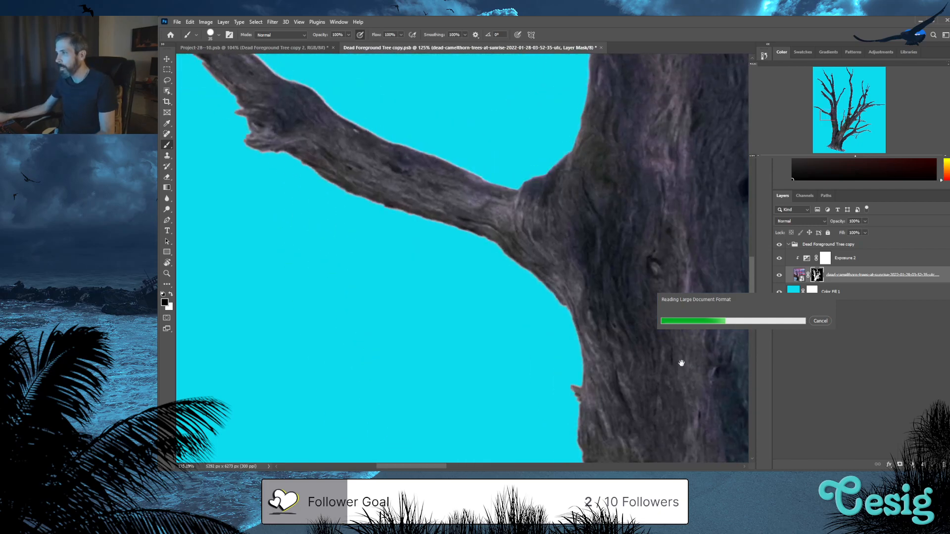
left_click_drag(450, 176, 494, 315)
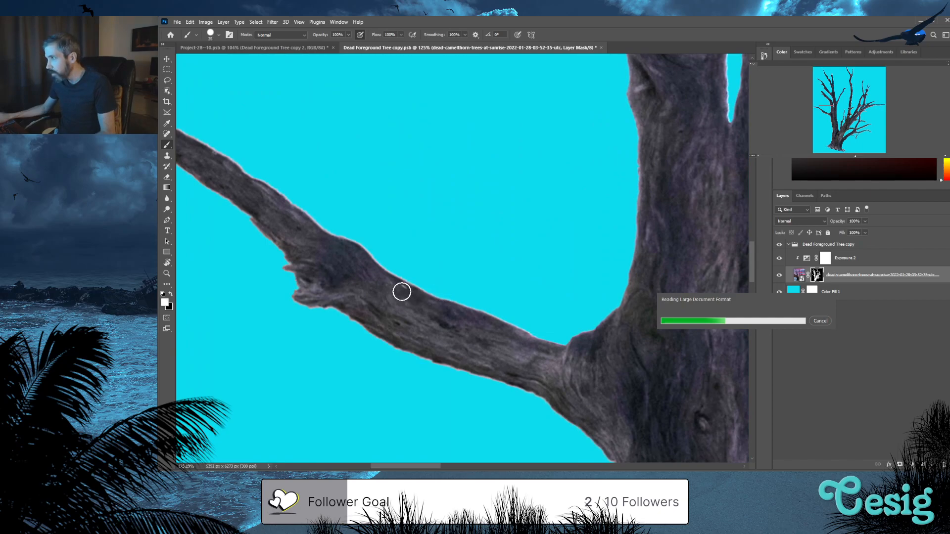
left_click_drag(495, 237, 677, 373)
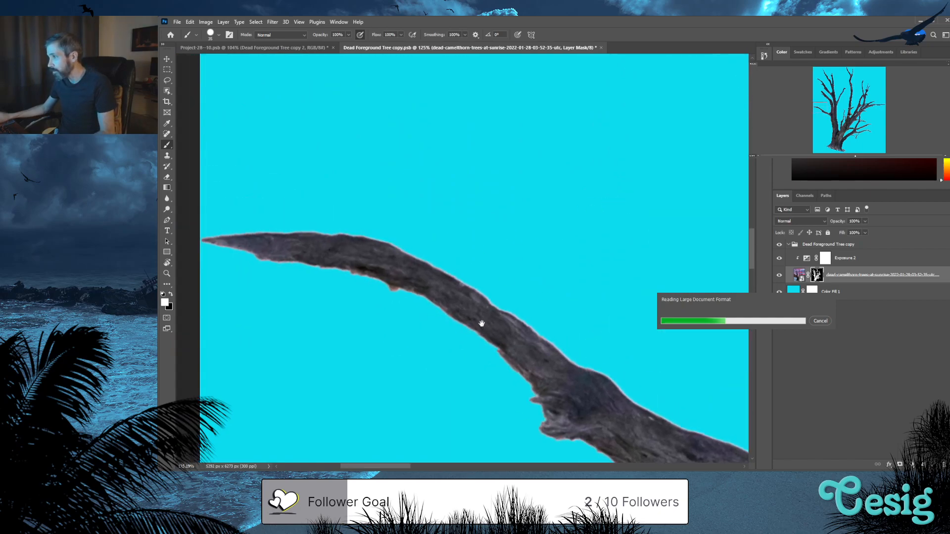
left_click_drag(490, 333, 364, 163)
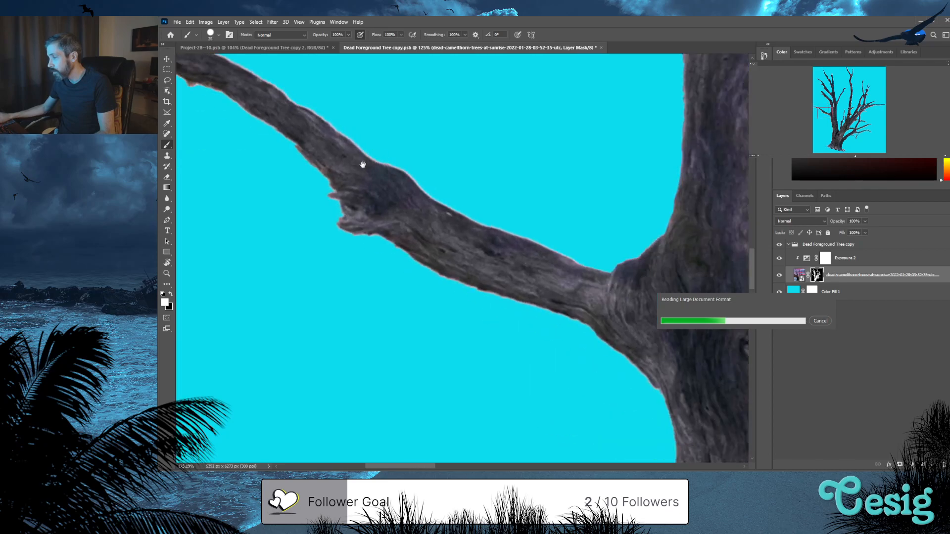
left_click_drag(622, 303, 313, 180)
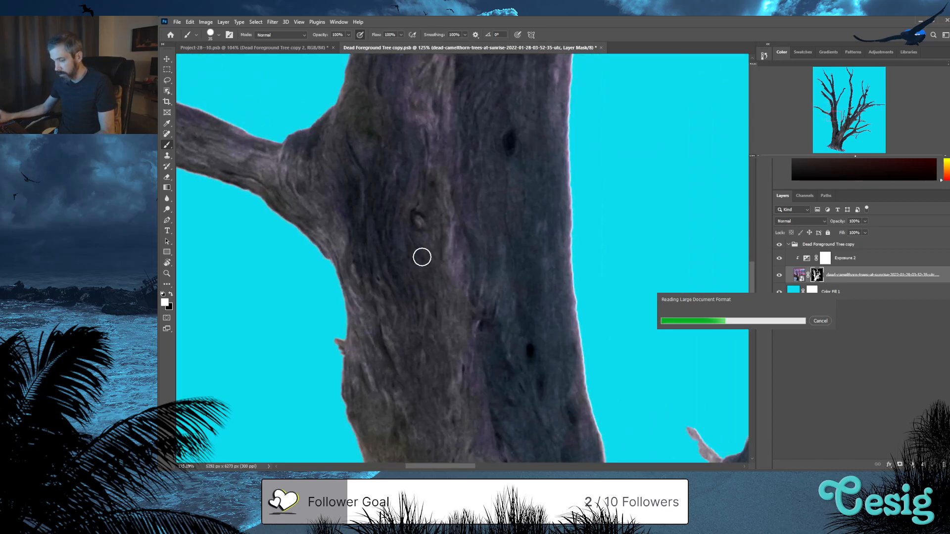
key("ctrl+minus")
key("ctrl+minus")
key("ctrl+minus")
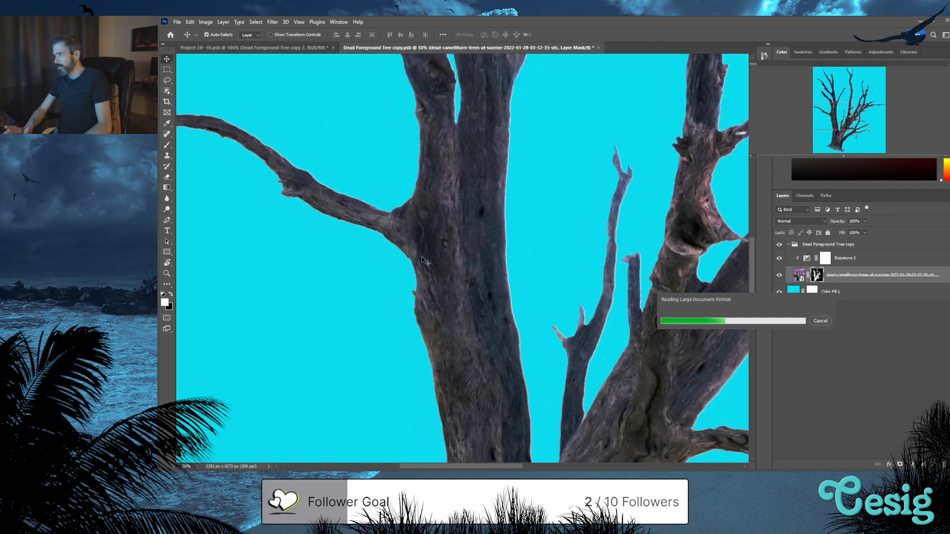
key("ctrl+minus")
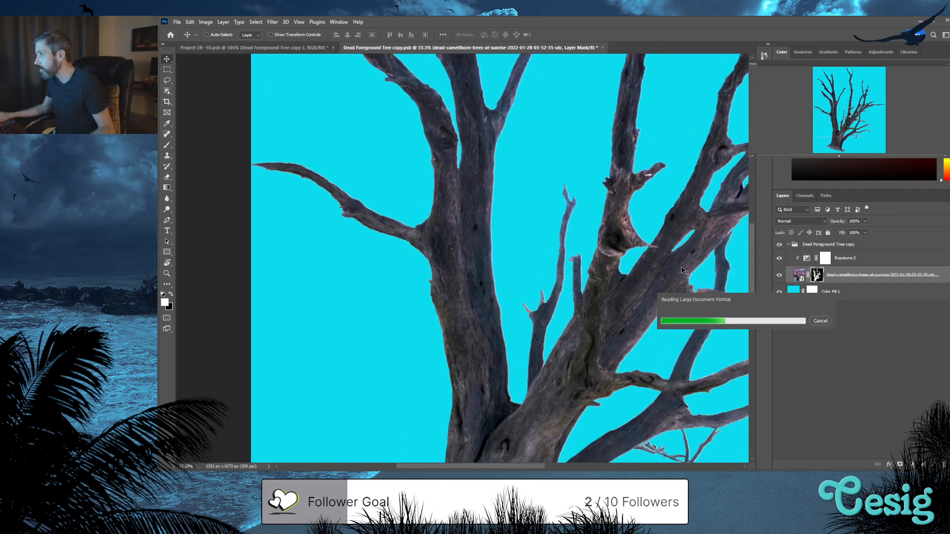
left_click_drag(678, 278, 638, 343)
Delete the cyan backdrop fill layer, then save and close the tree's smart object document to return to the main composite
left_click(869, 293)
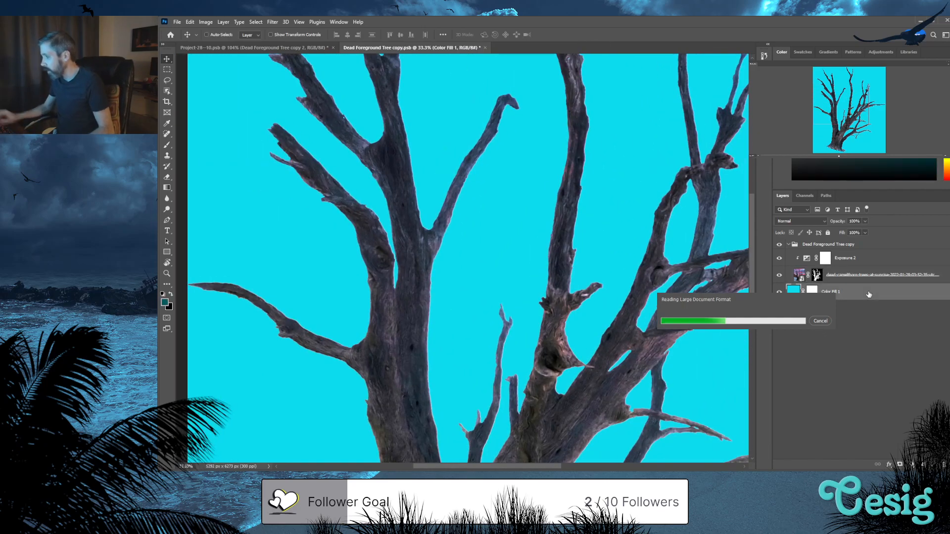
key("Delete")
key("ctrl+s")
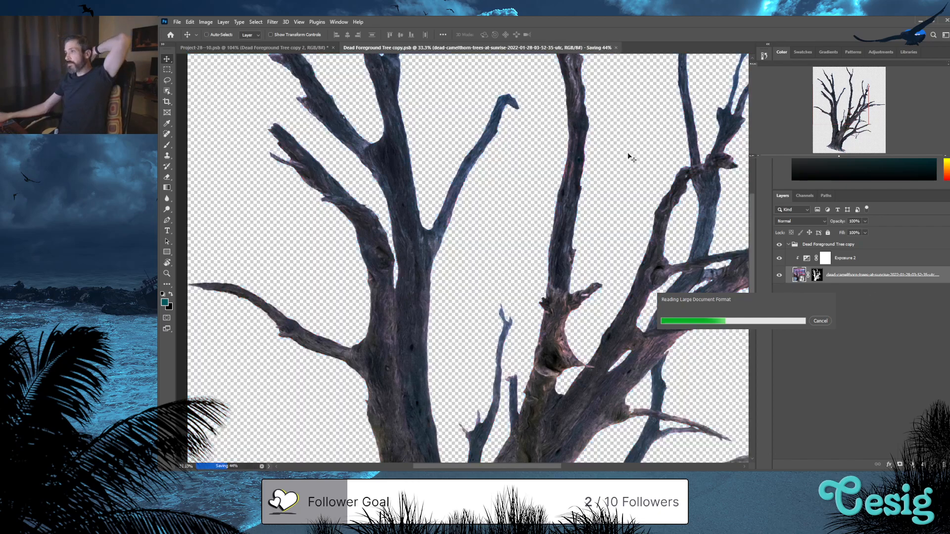
scroll(391, 128, "up", 2)
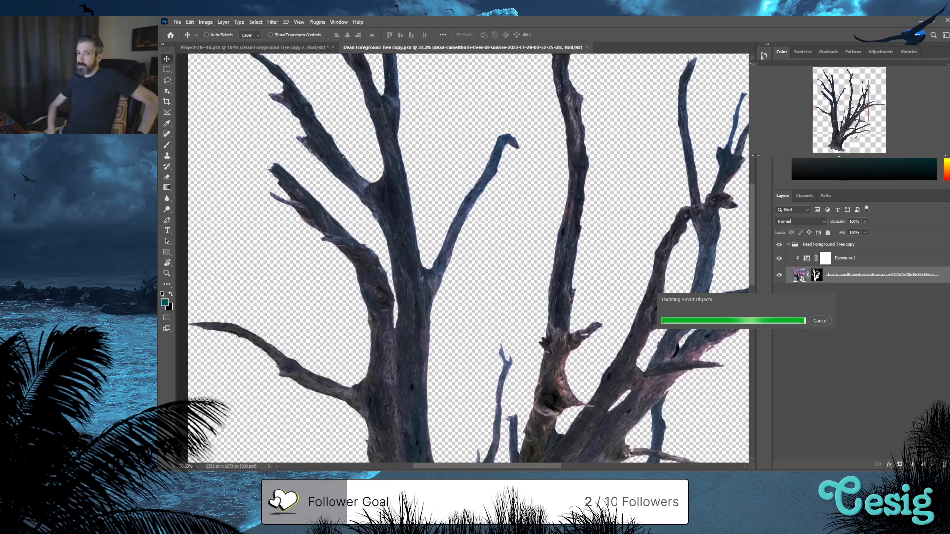
scroll(628, 456, "up", 1)
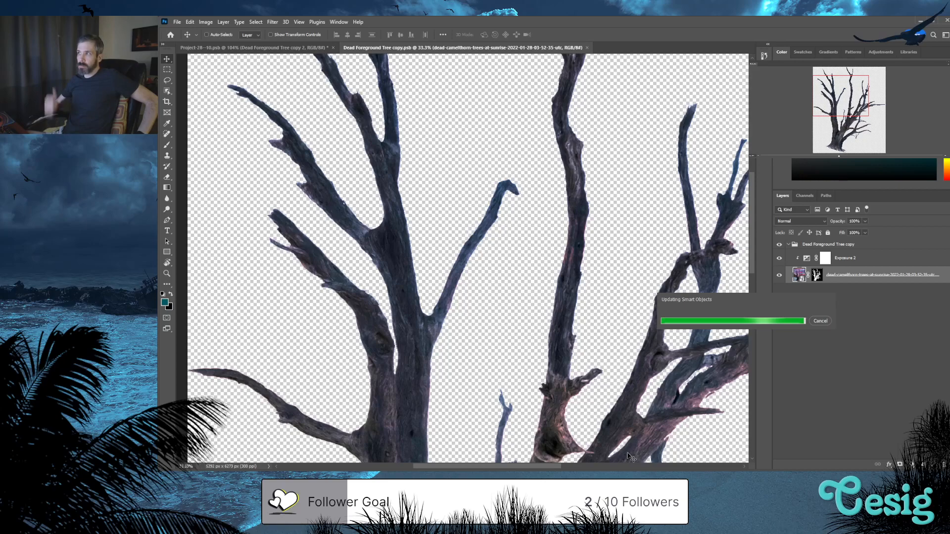
left_click(587, 48)
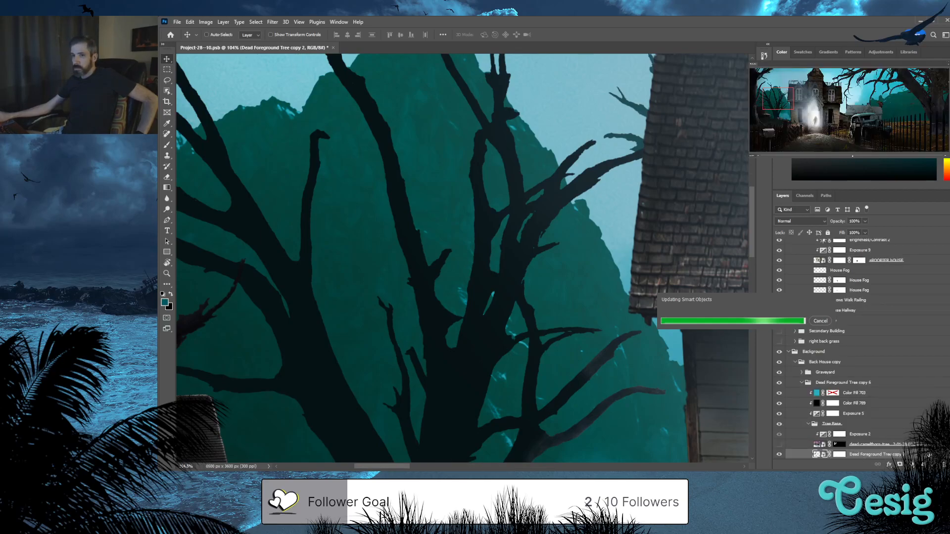
key("h")
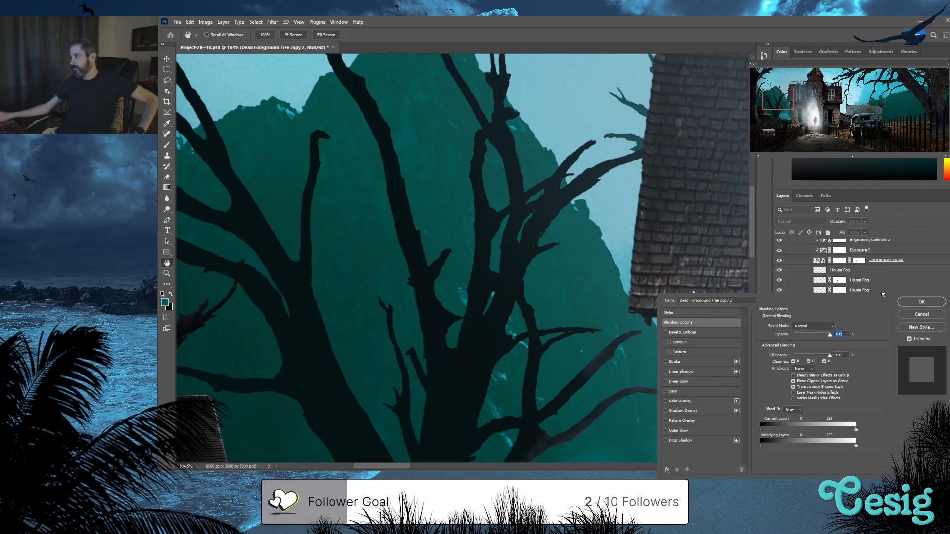
left_click(922, 300)
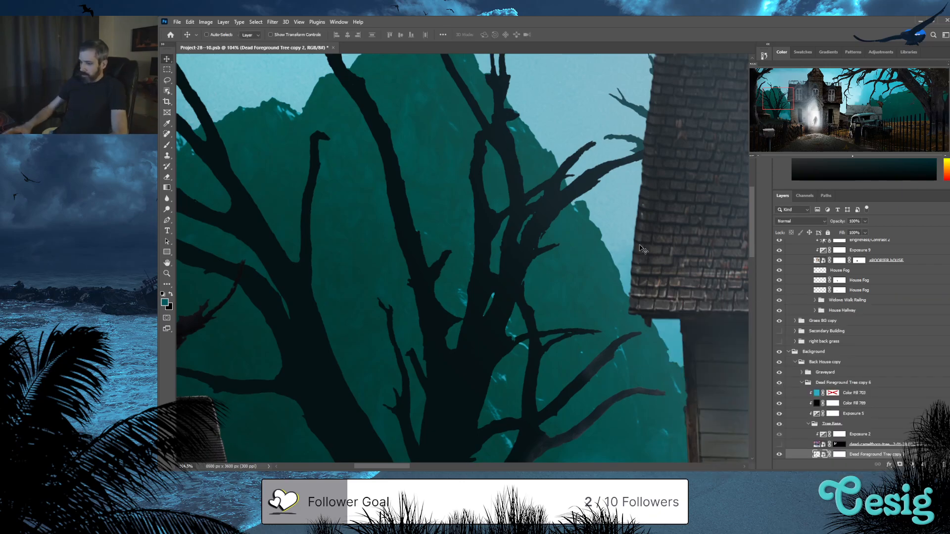
Target the mask of the black Color Fill 789 layer above the dead tree and prepare a larger, soft-edged brush
key("ctrl+minus")
key("ctrl+minus")
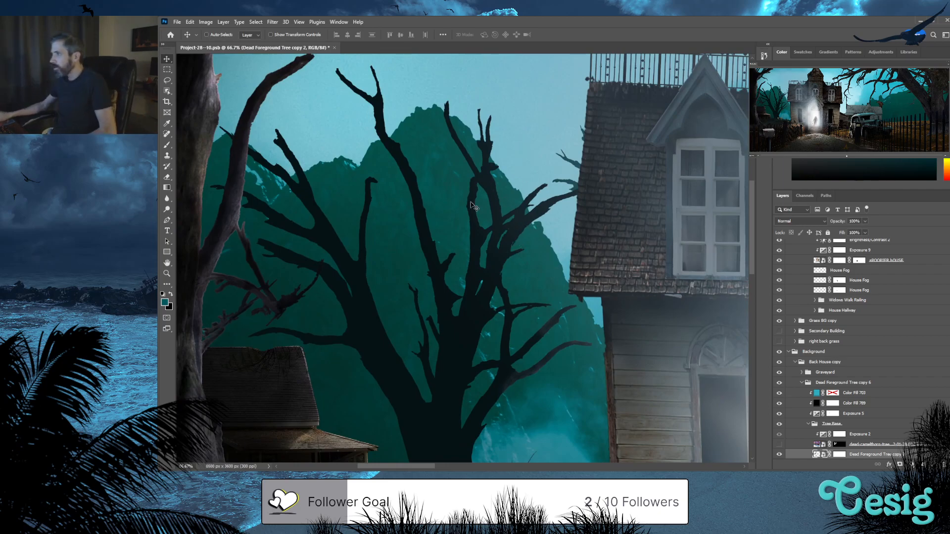
left_click_drag(499, 322, 537, 270)
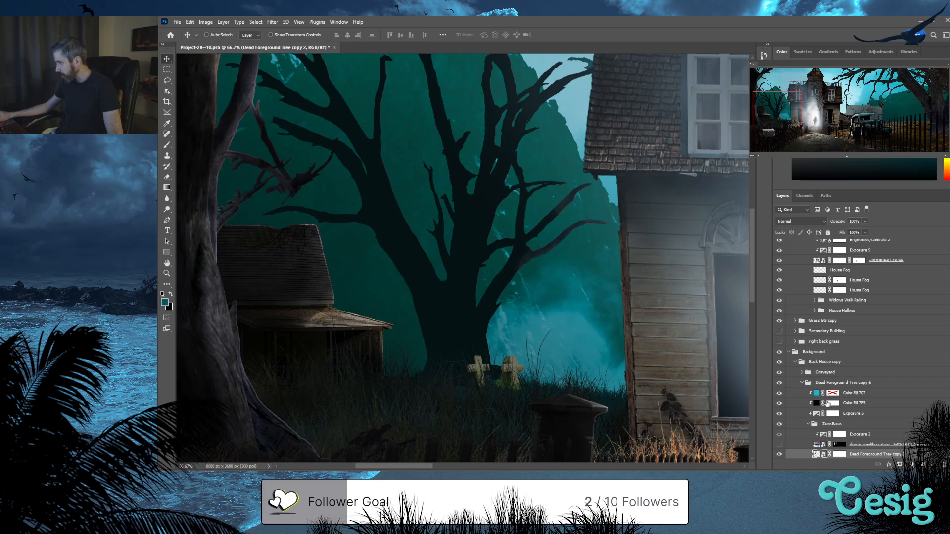
left_click(831, 404)
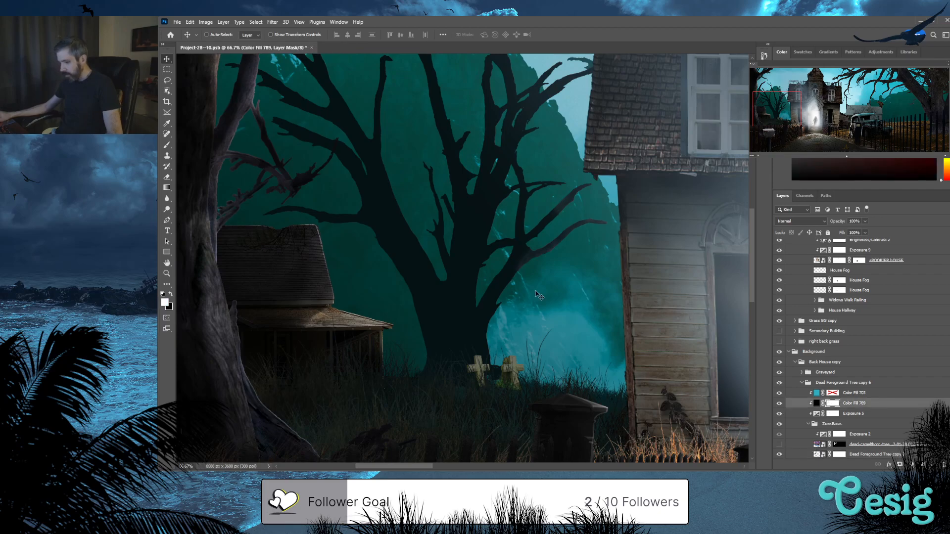
key("b")
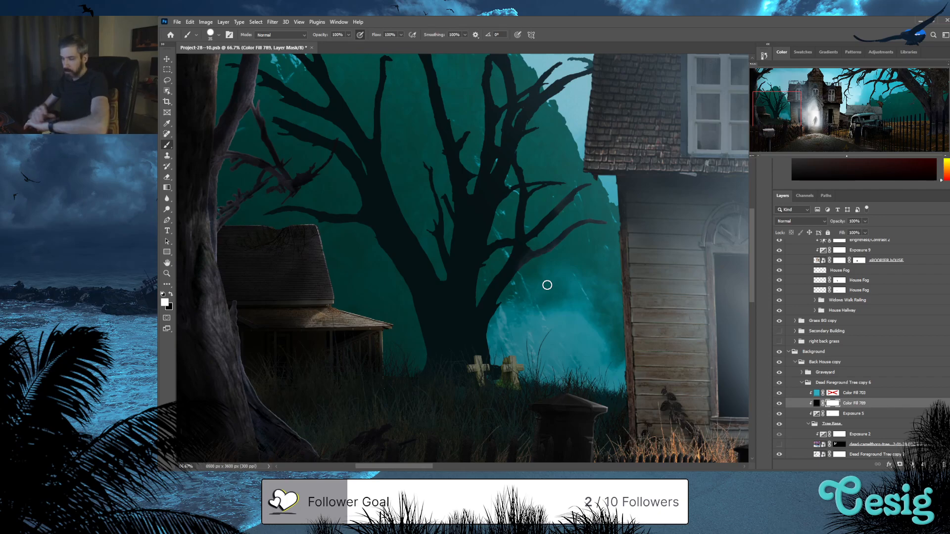
key("bracketright")
key("bracketright")
key("bracketright")
key("bracketright")
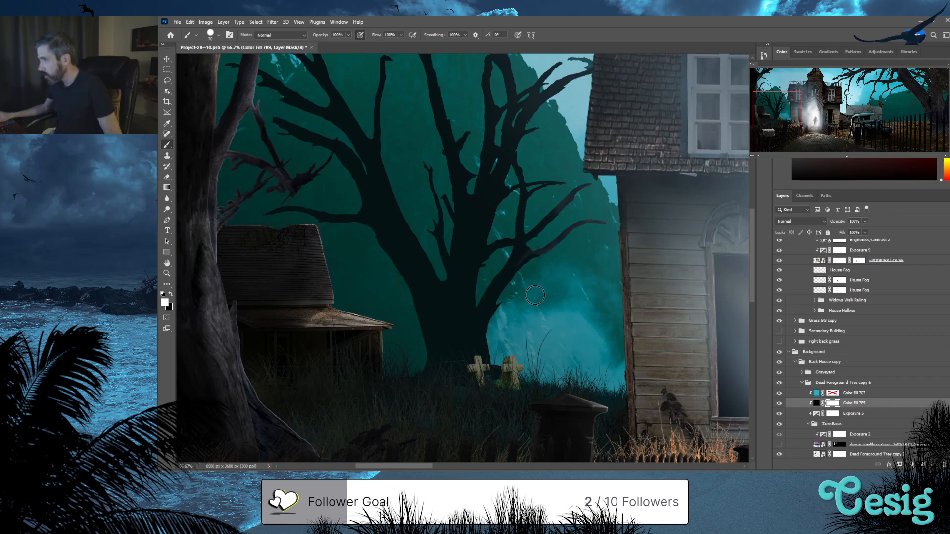
key("shift+bracketleft")
key("shift+bracketleft")
key("shift+bracketleft")
key("shift+bracketleft")
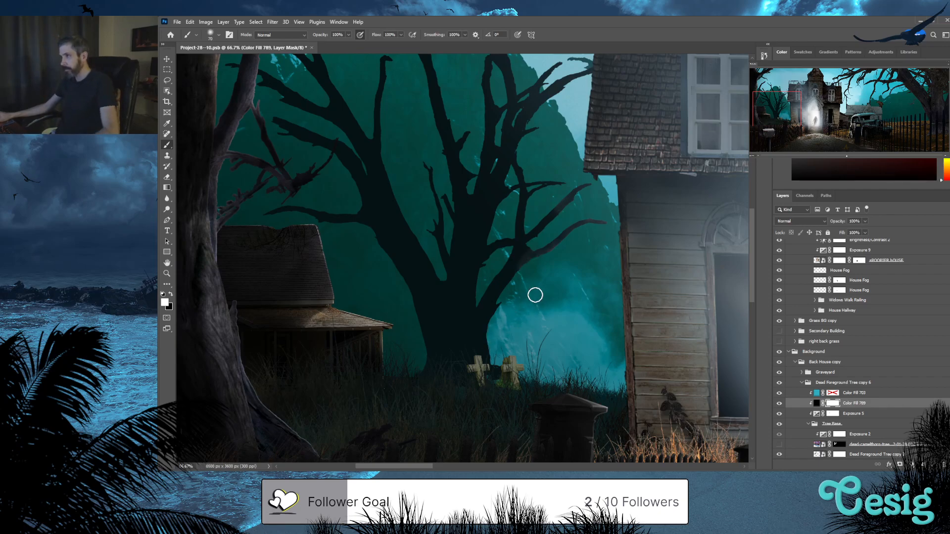
Paint black at 75% brush opacity on the Color Fill 789 mask over the dead tree's trunk and main limbs to soften its dark silhouette
key("2")
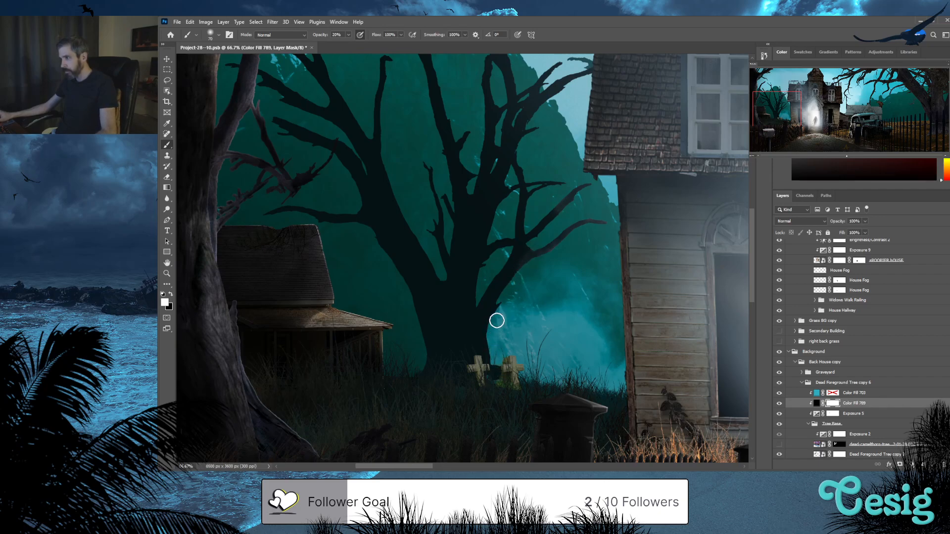
key("5")
key("7")
key("x")
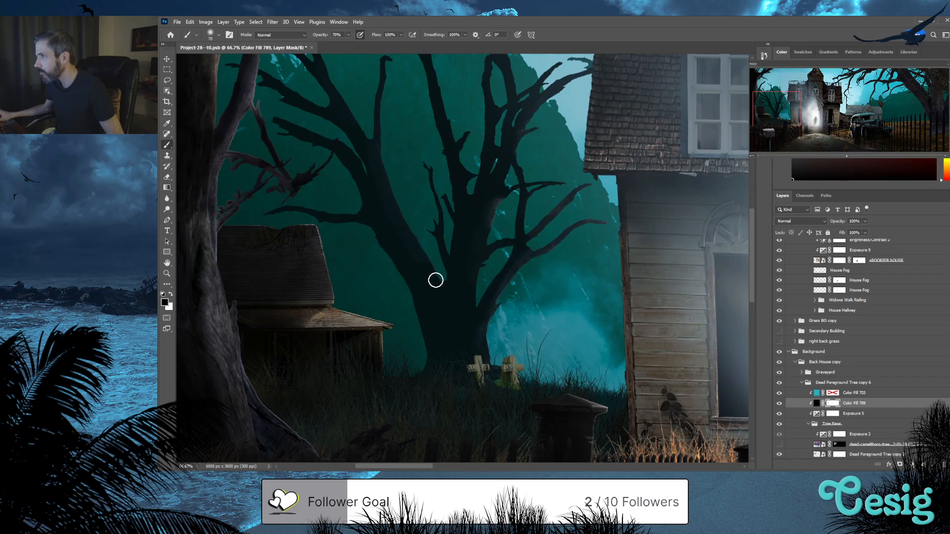
left_click_drag(396, 257, 327, 346)
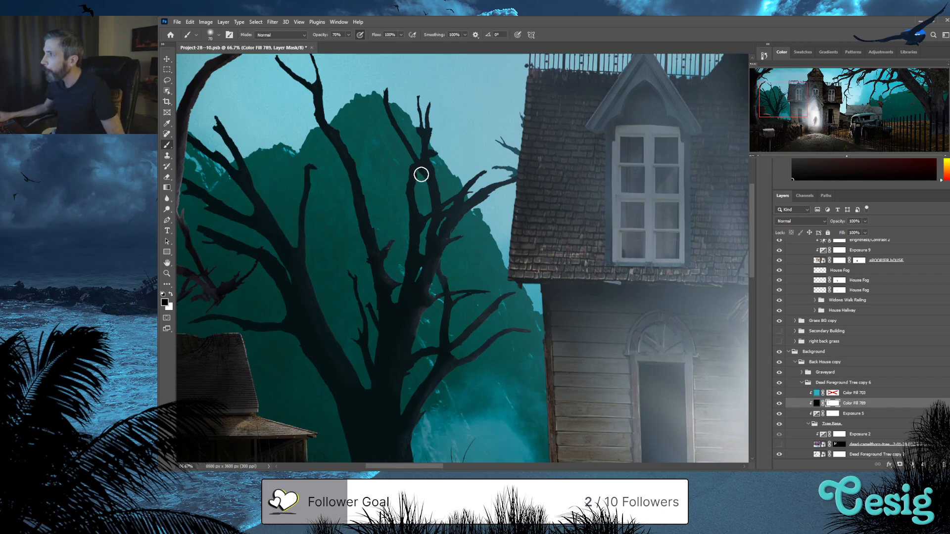
Compare the teal Color Fill 703 layer with its mask enabled and disabled, and set the layer's opacity to 30%
key("v")
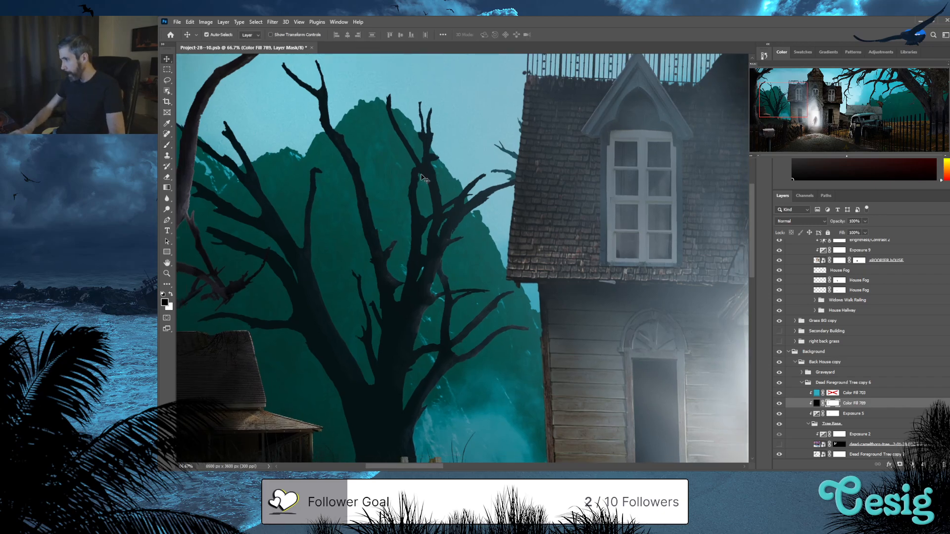
scroll(423, 179, "down", 1)
scroll(422, 179, "down", 1)
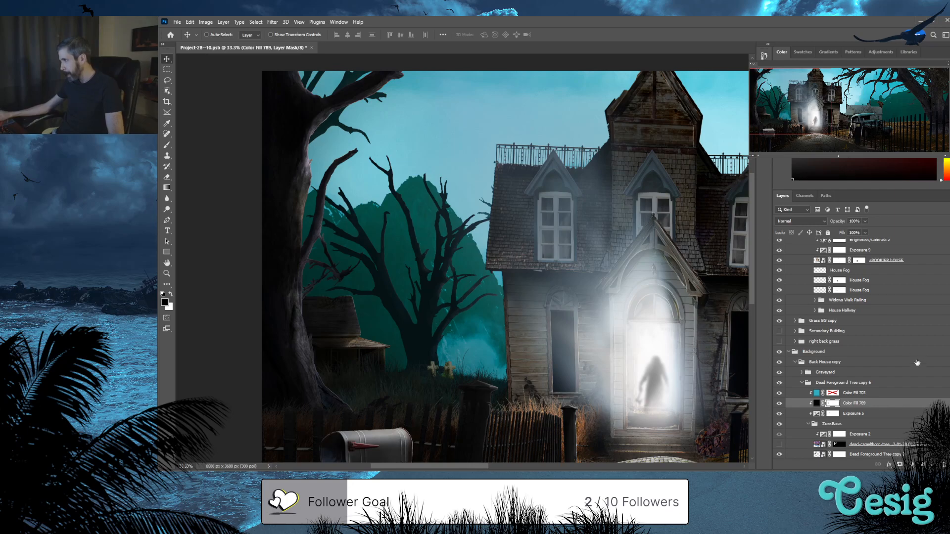
left_click(825, 394)
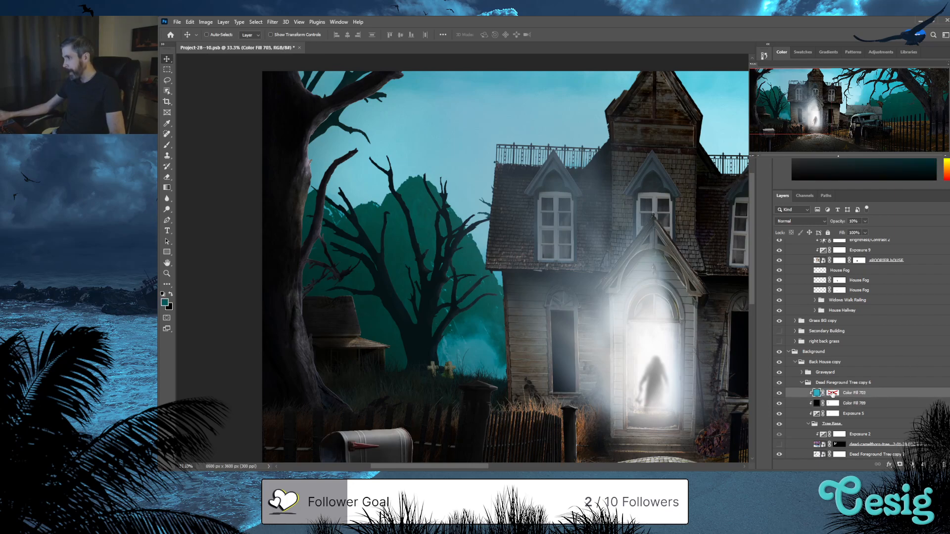
left_click(833, 394, "shift")
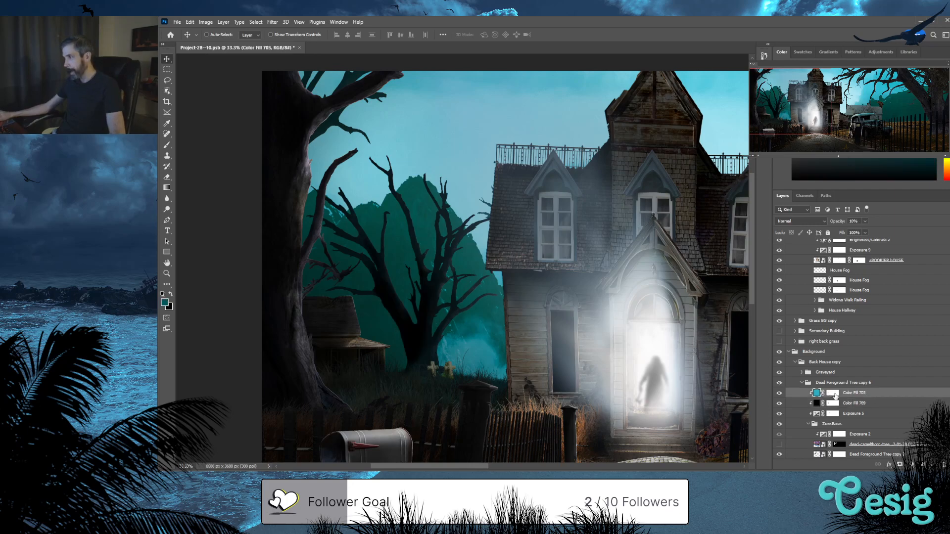
left_click(835, 396, "shift")
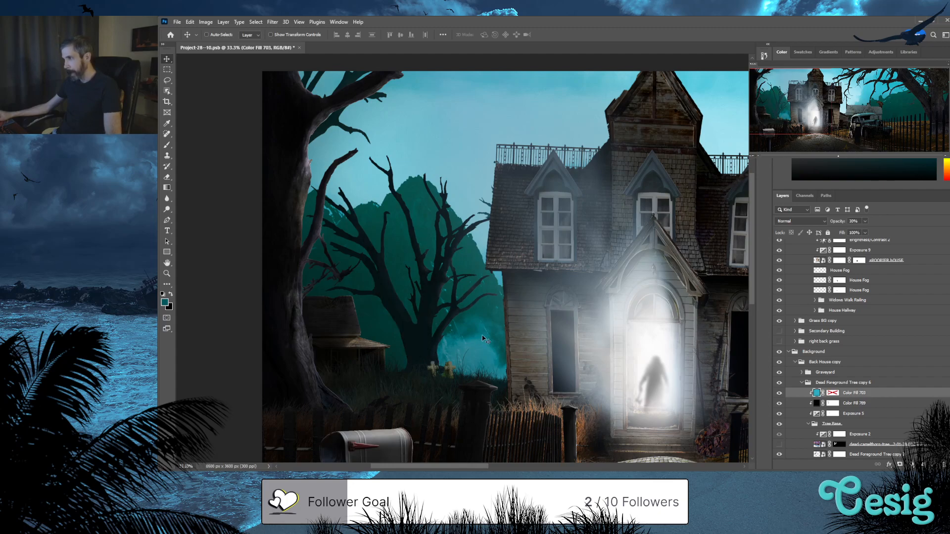
key("3")
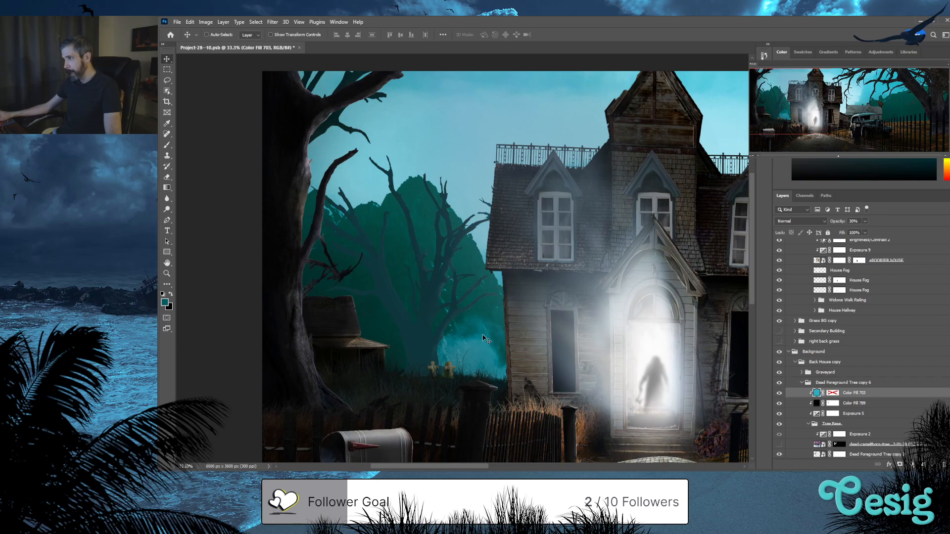
Recolour the Color Fill 703 haze layer with dark teal 0a4f4b sampled from the distant treeline and set its opacity to 40%
key("2")
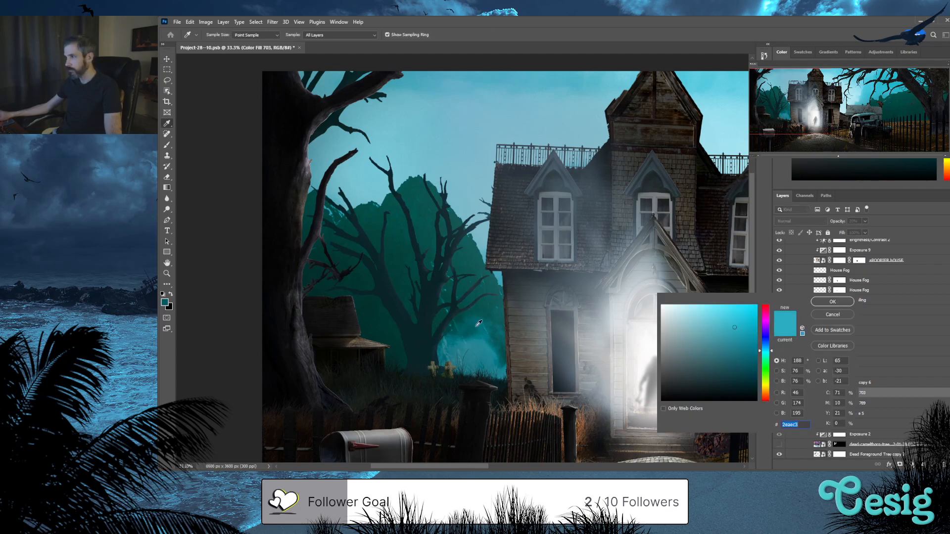
left_click(479, 282)
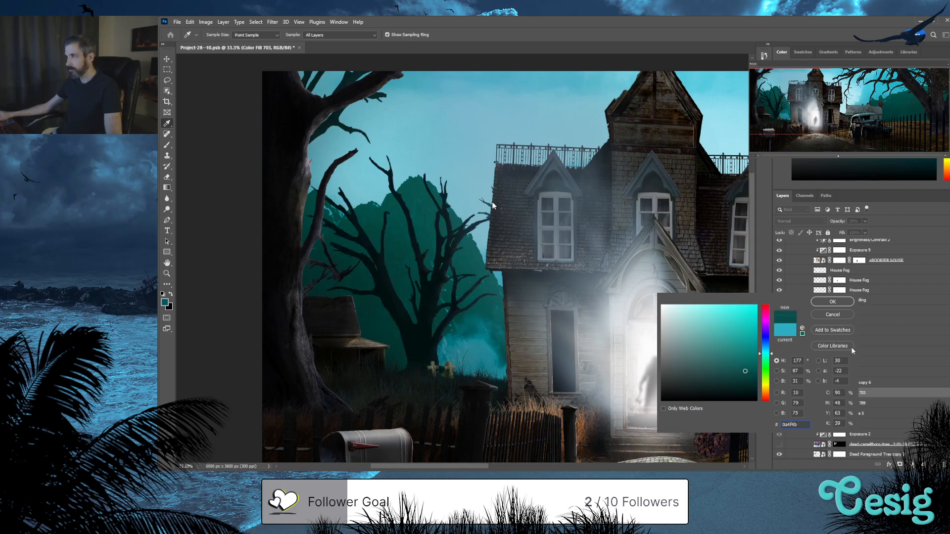
key("Return")
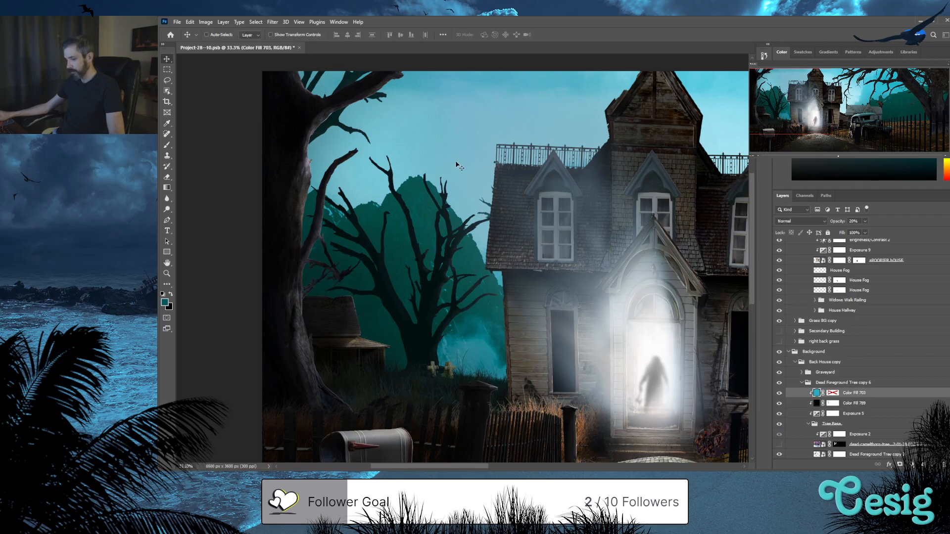
key("7")
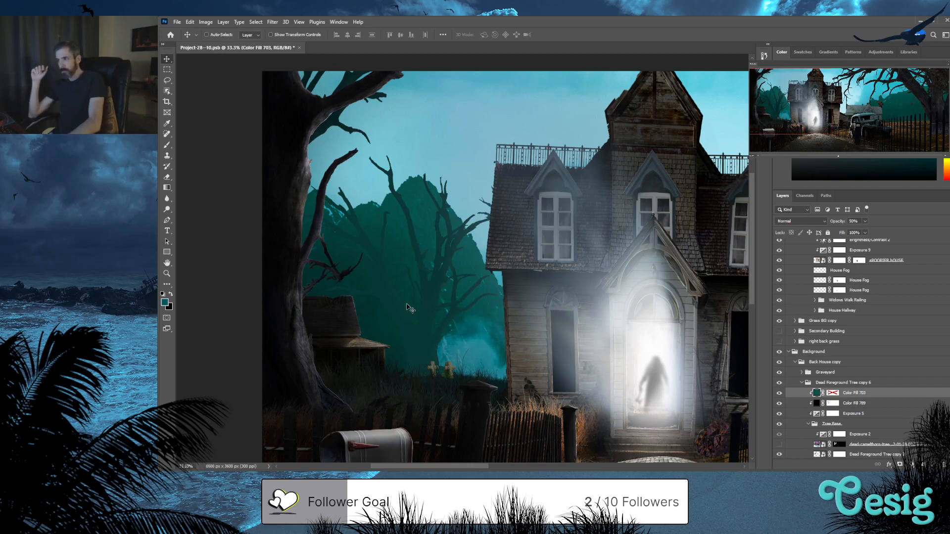
key("5")
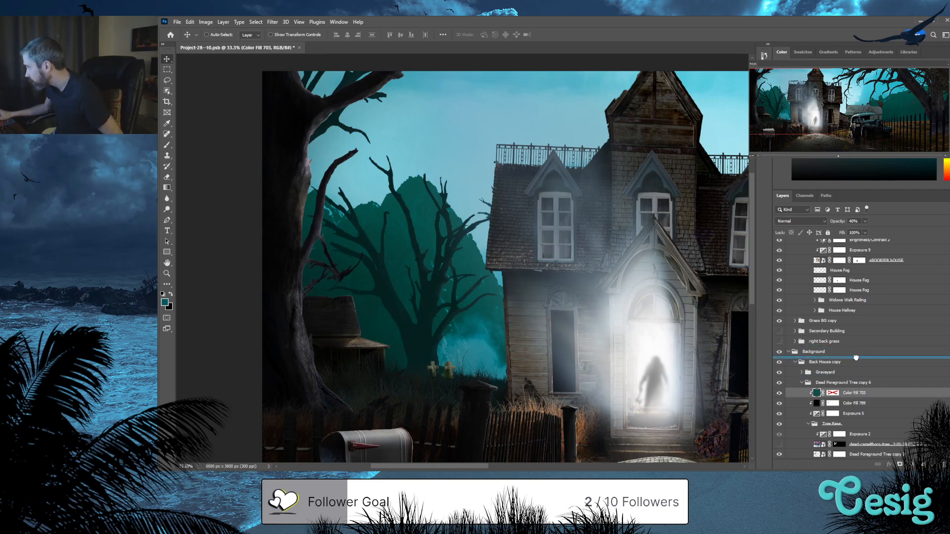
Clip Color Fill 703 to the whole Back House copy group and group both as "Back Left House and Stuff"
left_click_drag(845, 362, 793, 364)
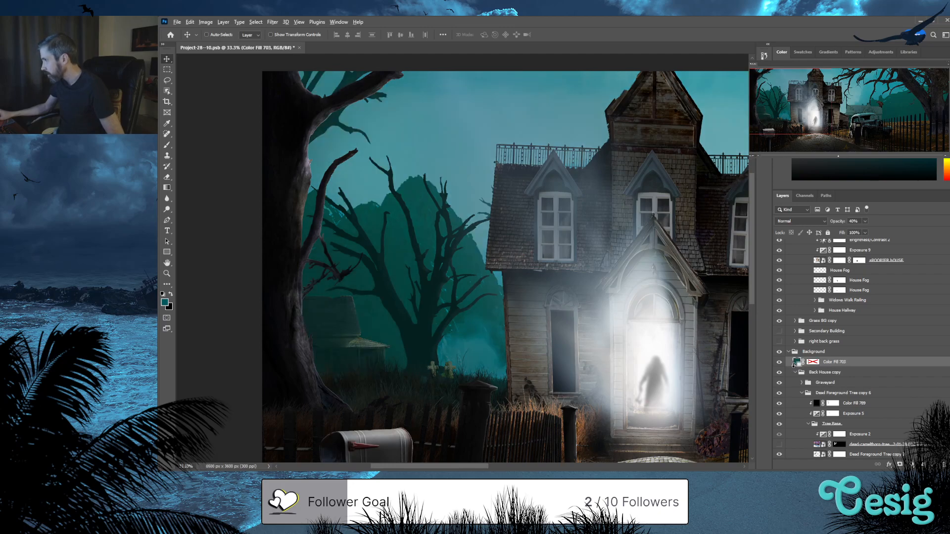
left_click(794, 366, "alt")
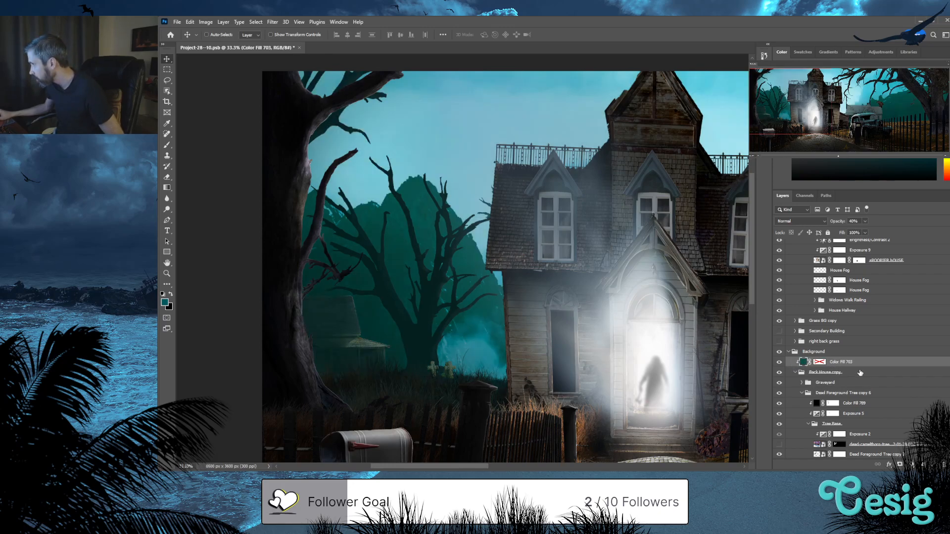
left_click(853, 375)
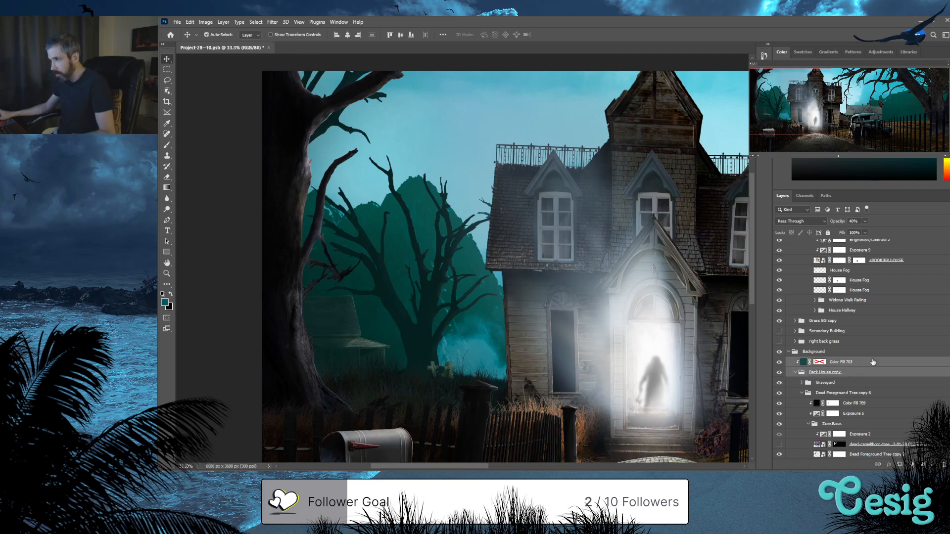
key("ctrl+g")
double_click(815, 362)
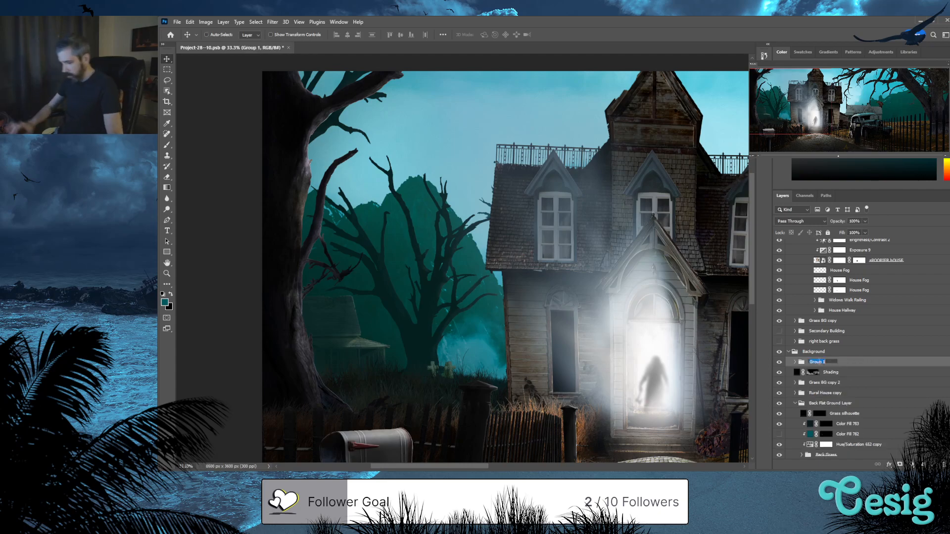
type("Back Left Hous")
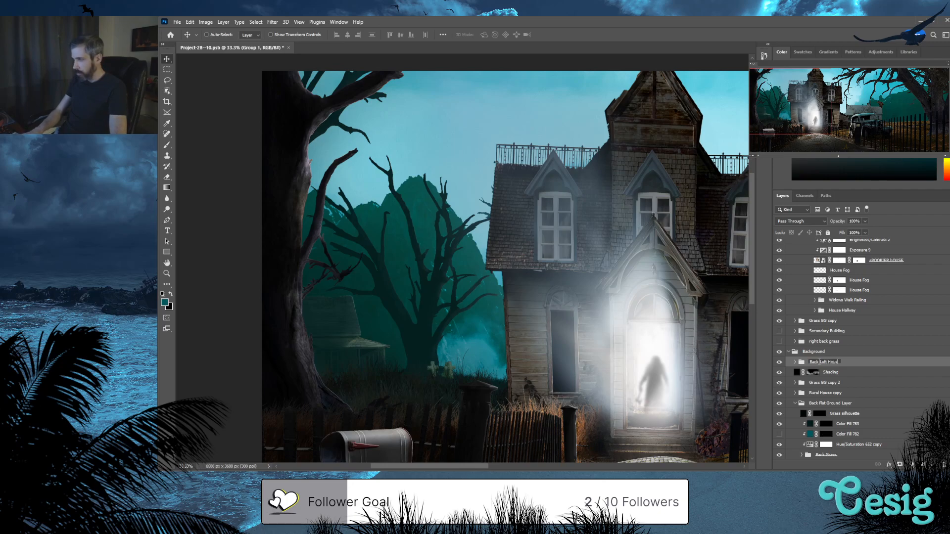
type("e and Stuff")
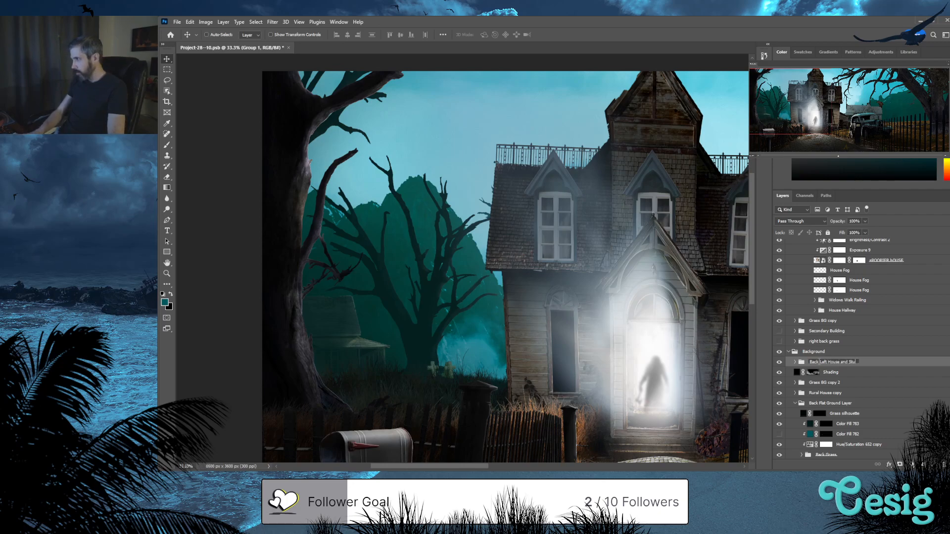
key("Return")
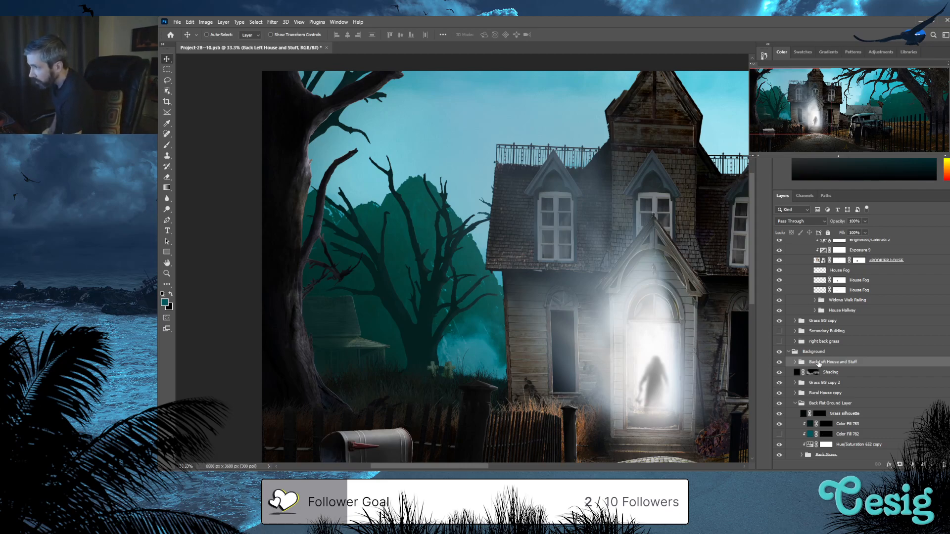
Set the dead tree's black Color Fill 789 layer to 50% opacity and the Color Fill 703 haze to 30%
left_click(414, 340, "ctrl")
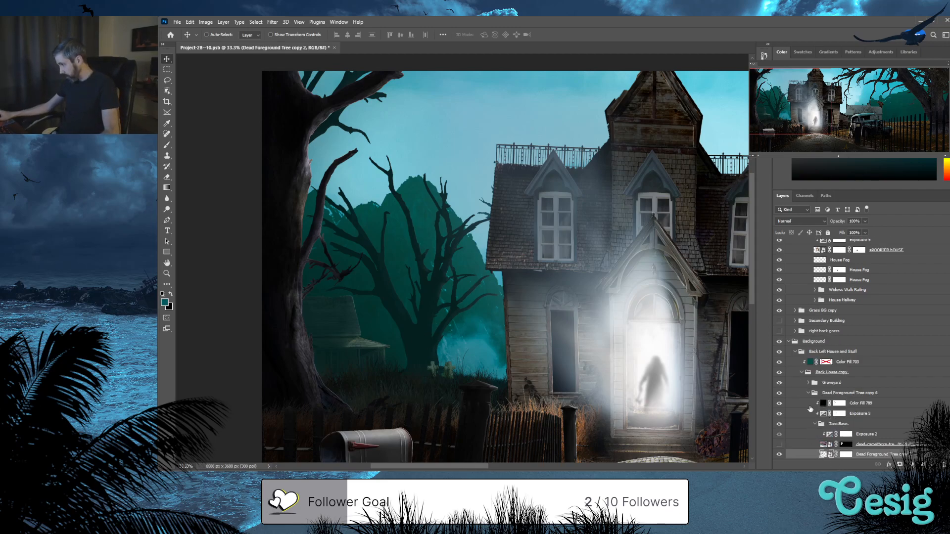
left_click(874, 406)
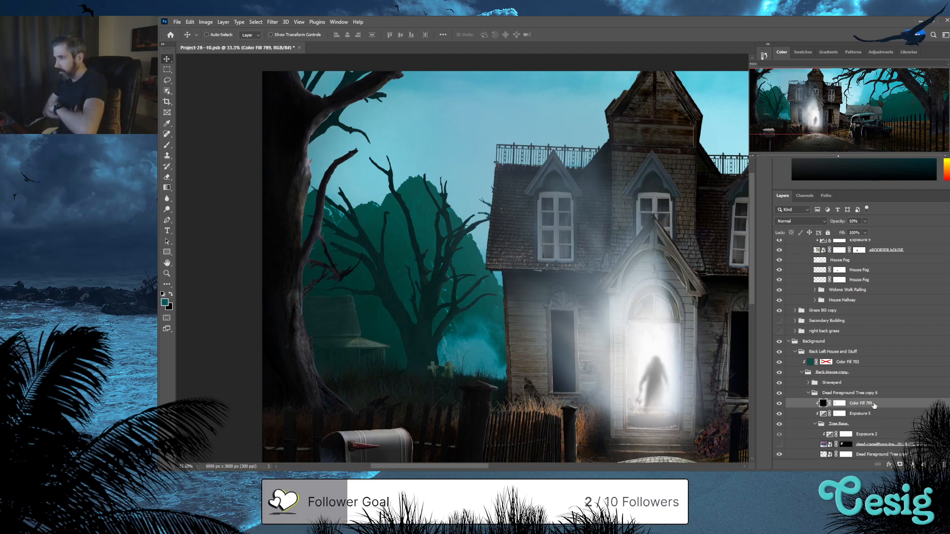
left_click(863, 414)
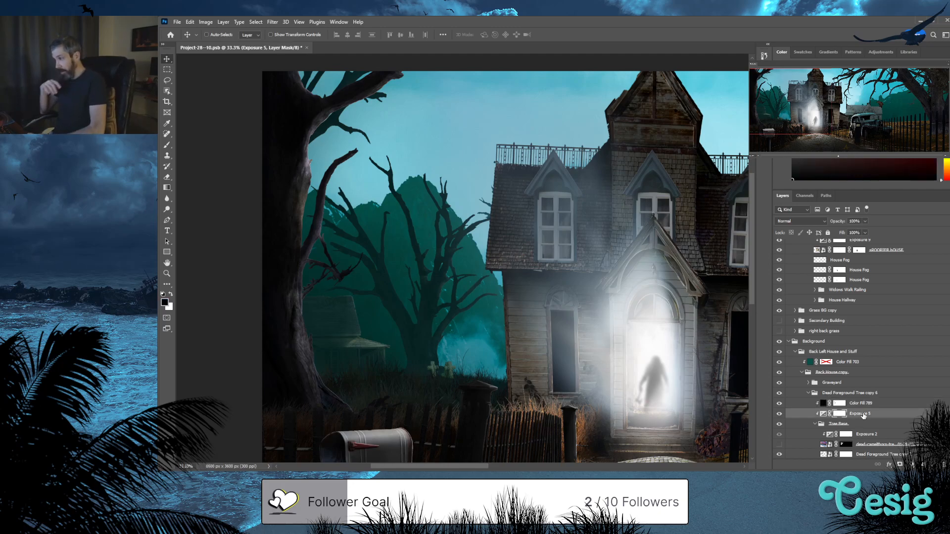
left_click(823, 414)
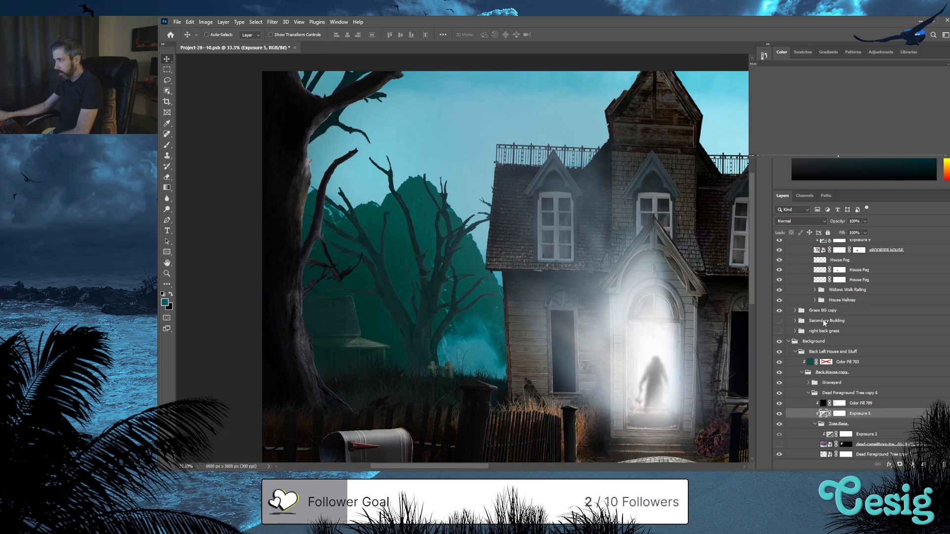
left_click(859, 404)
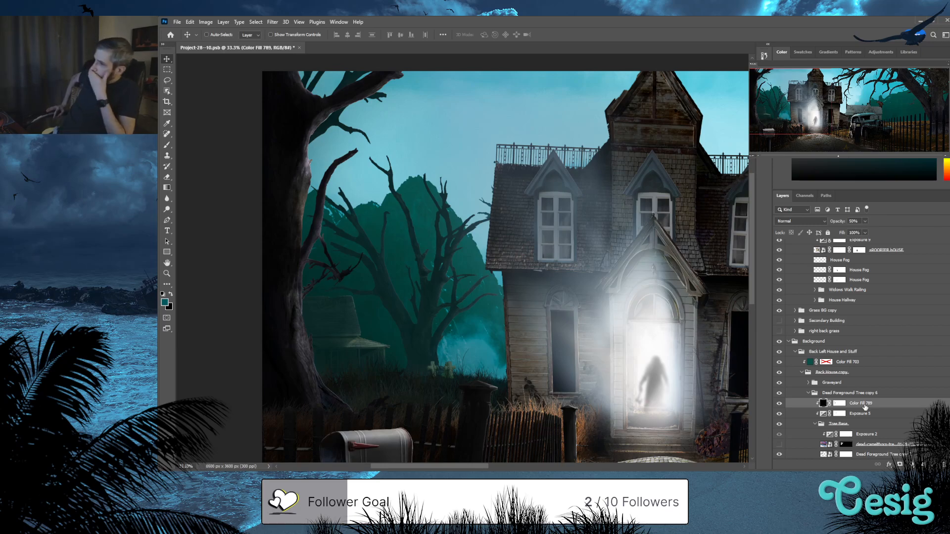
left_click(860, 362)
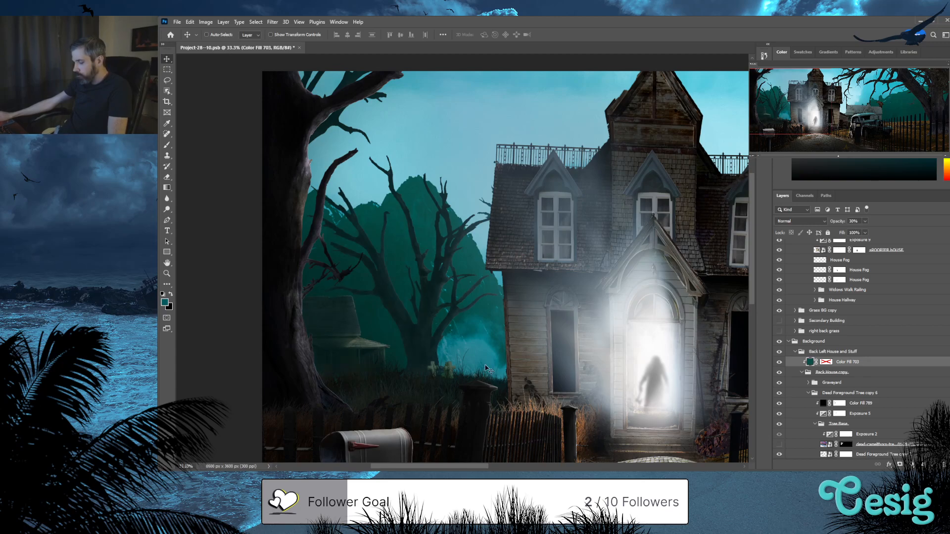
Review the entire composite fitted to the screen with the interface panels hidden
key("Tab")
key("Tab")
key("Tab")
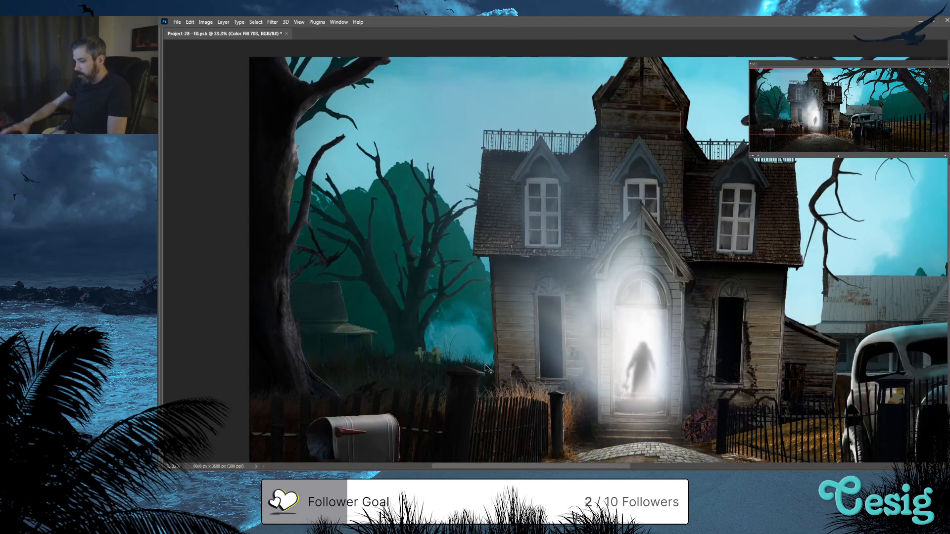
key("ctrl+0")
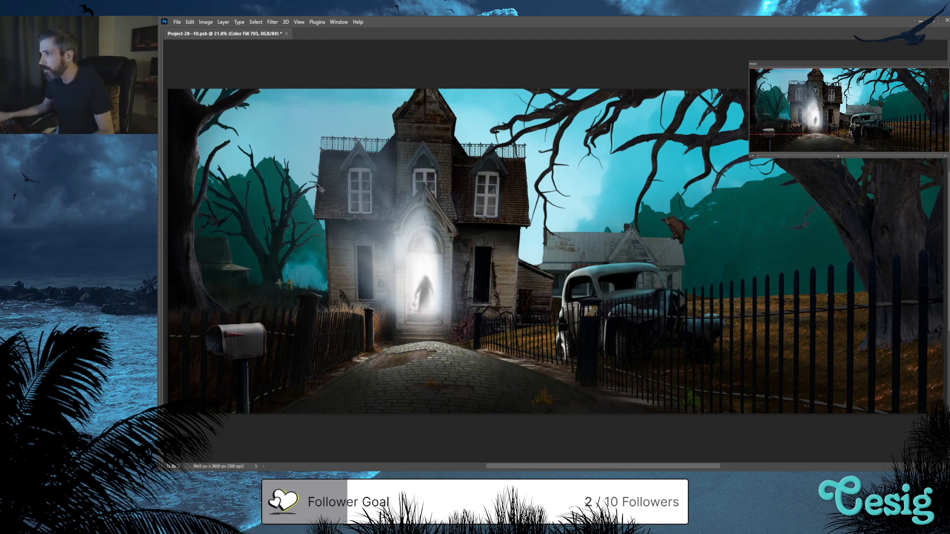
Select the place-with-dead-trees copy 2 layer inside the BG Trees group and turn its visibility off
left_click(442, 319)
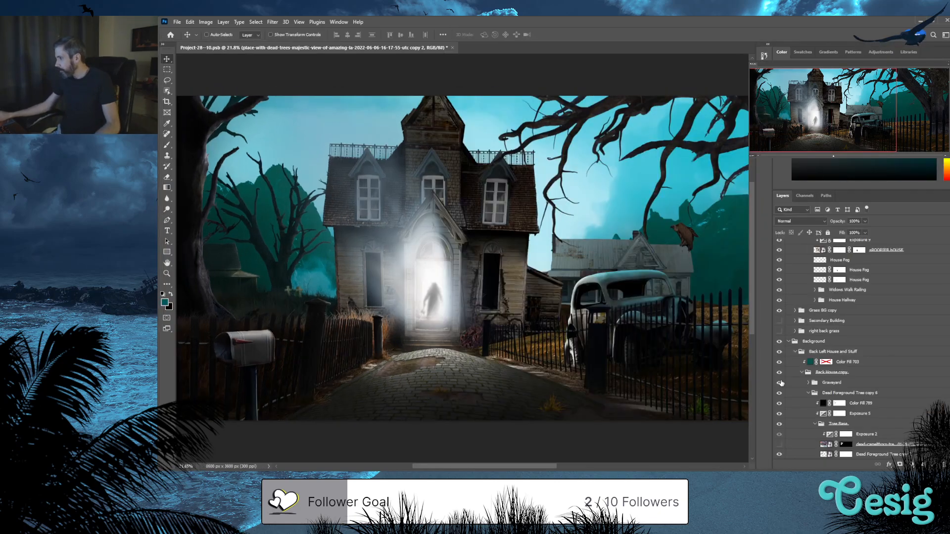
scroll(849, 340, "down", 5)
scroll(849, 339, "down", 5)
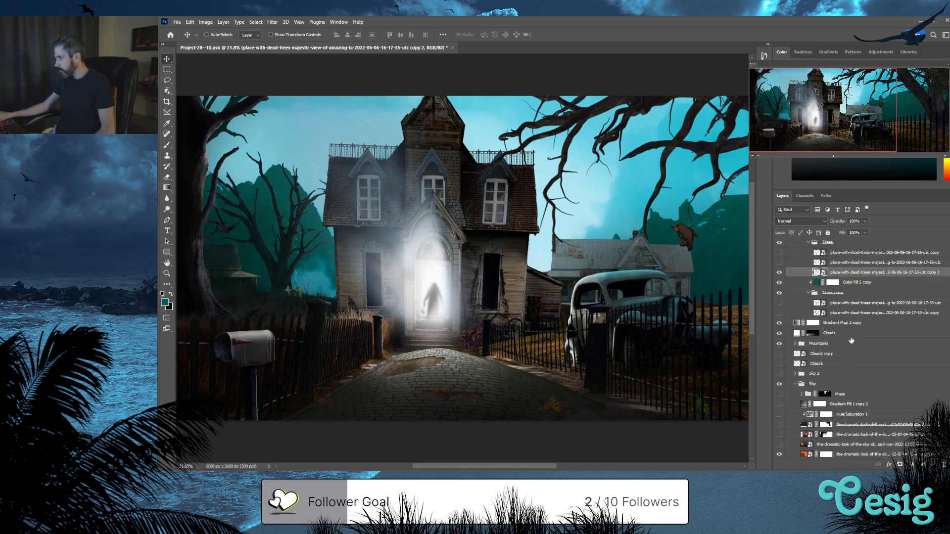
left_click(780, 356)
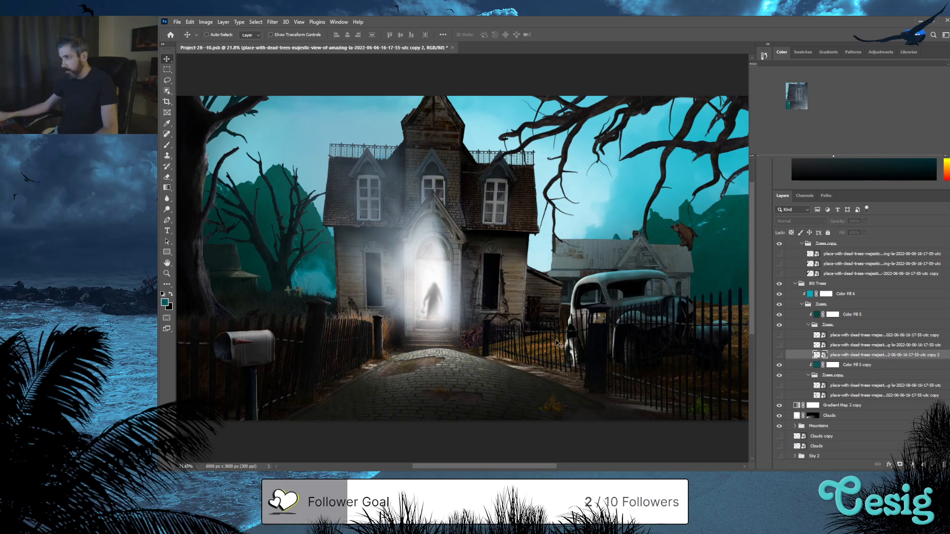
mouse_move(595, 352)
left_mouse_down()
mouse_move(563, 364)
mouse_move(436, 366)
mouse_move(644, 368)
mouse_move(606, 354)
left_mouse_up()
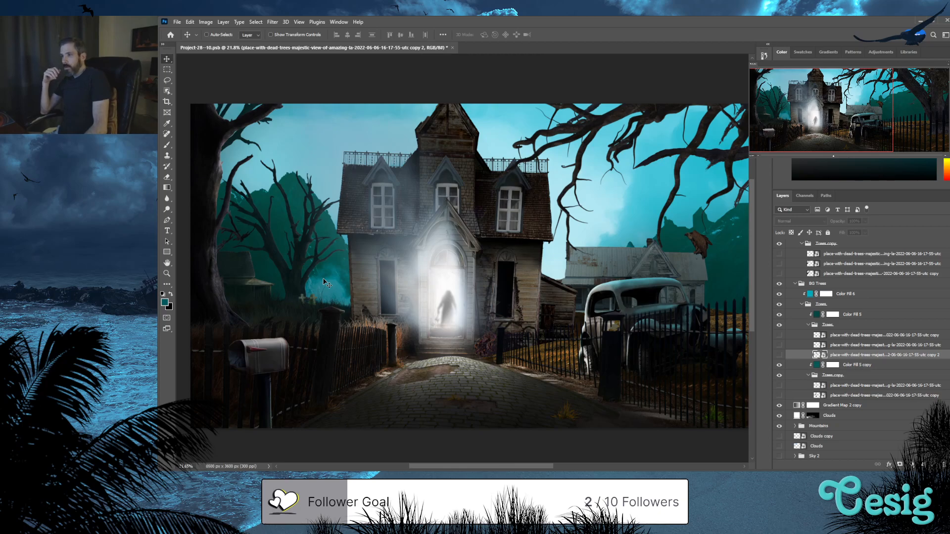
mouse_move(671, 337)
left_mouse_down()
mouse_move(553, 329)
mouse_move(437, 361)
mouse_move(592, 342)
mouse_move(680, 347)
left_mouse_up()
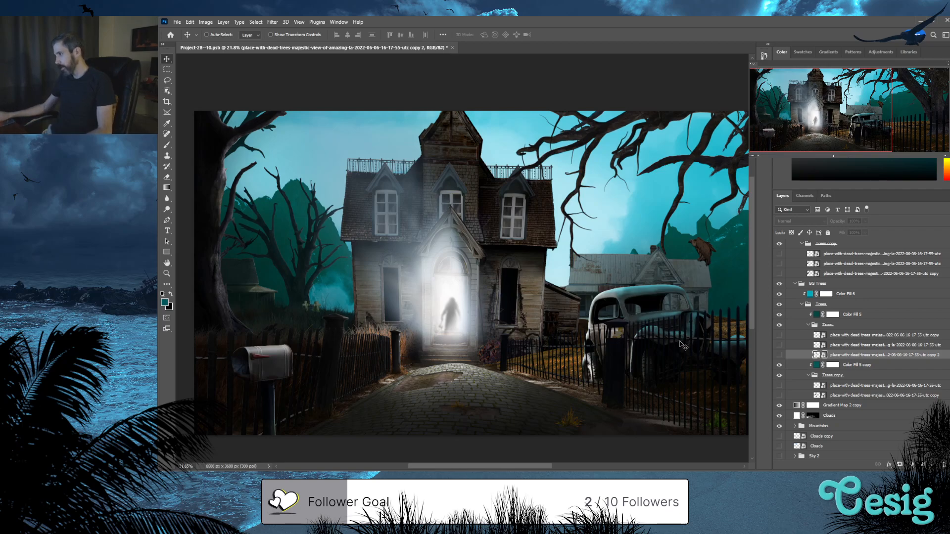
left_click_drag(681, 348, 572, 343)
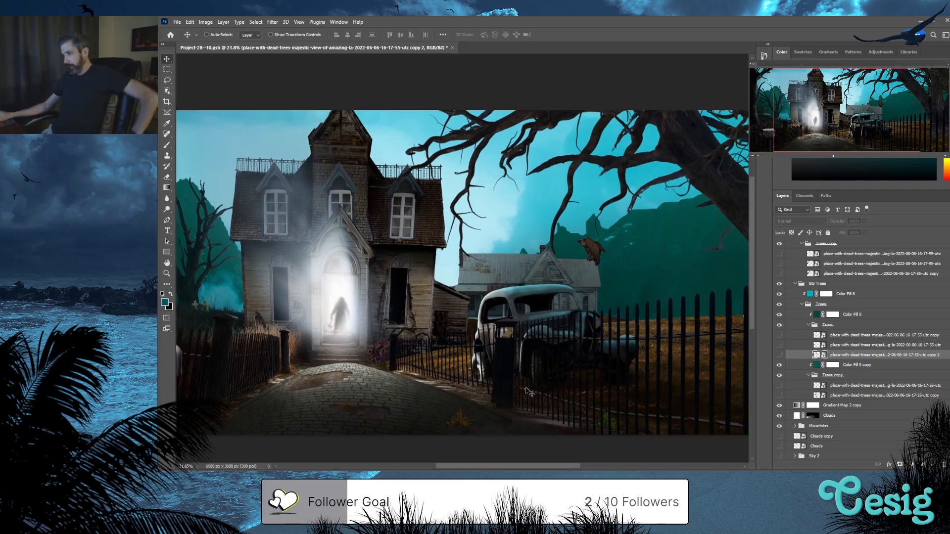
left_click_drag(479, 466, 453, 469)
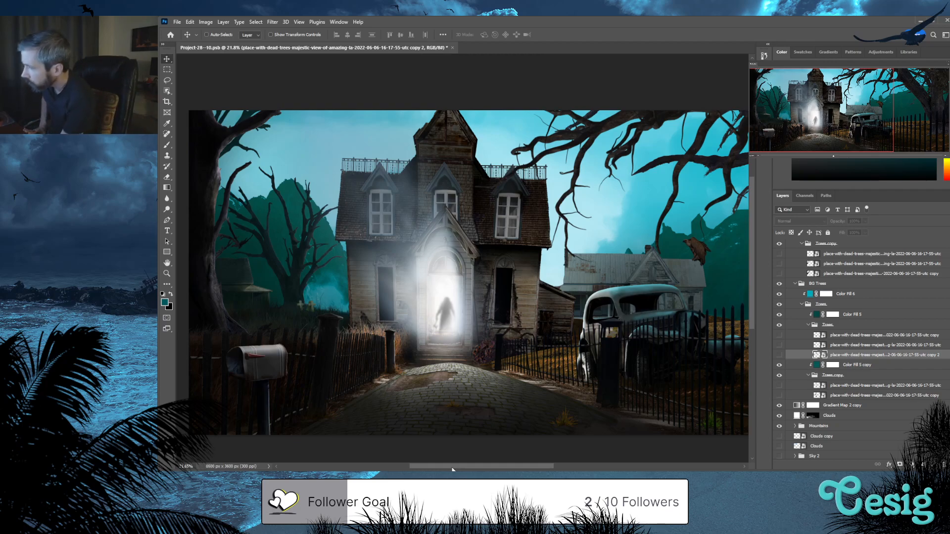
Reveal the four hidden dead-tree photo layers above Ghost 1 and inspect them at the image's right side
left_click(272, 369, "ctrl")
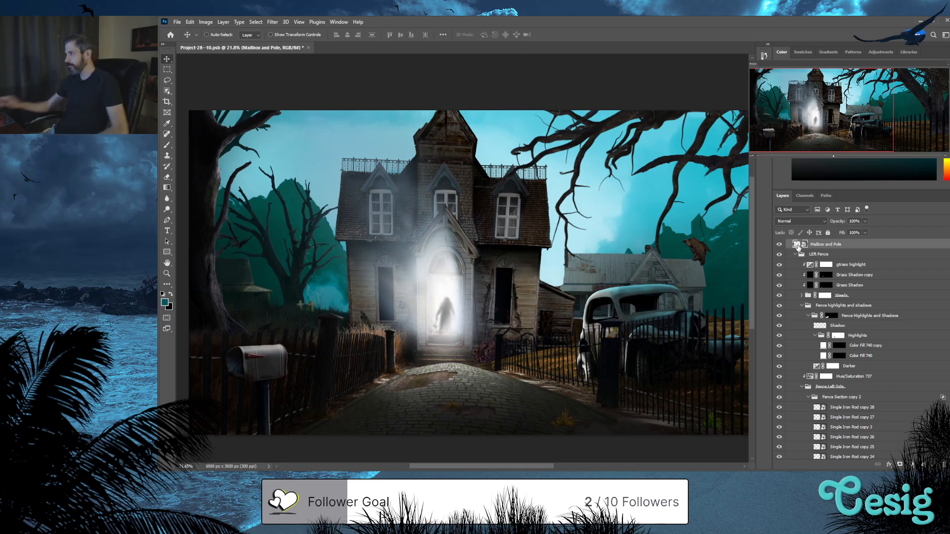
scroll(810, 325, "up", 2)
scroll(809, 325, "up", 10)
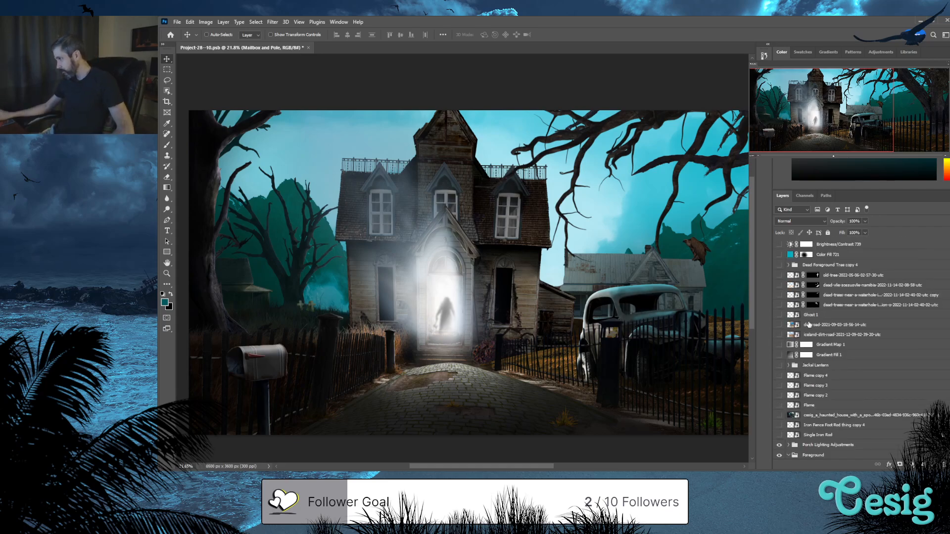
left_click(779, 305)
left_click(779, 276)
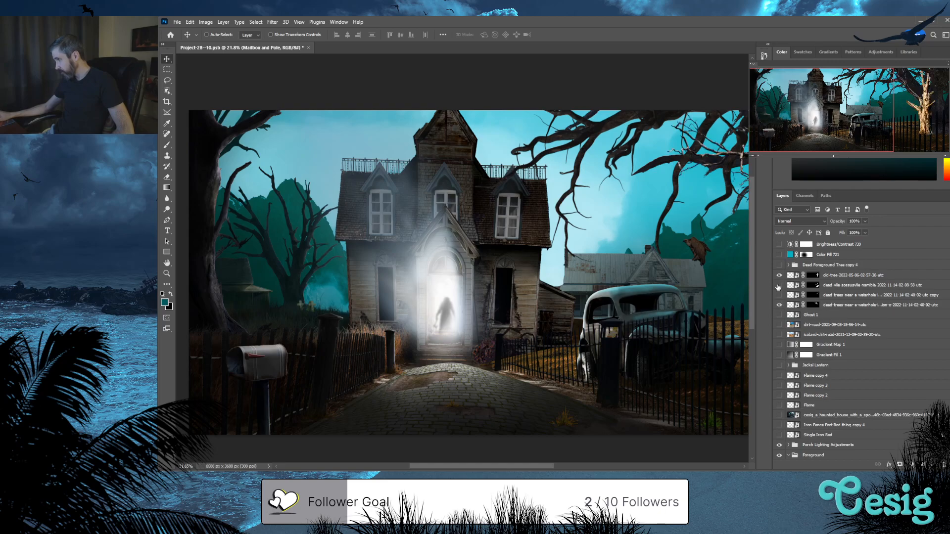
left_click(780, 286)
left_click(779, 296)
left_click_drag(607, 346, 310, 354)
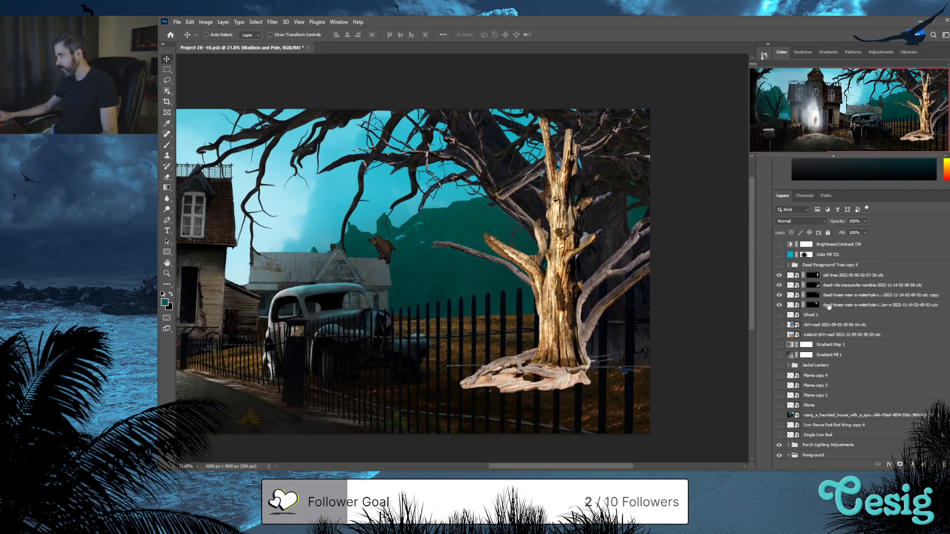
Delete the four unused dead-tree photo layers, from old-tree down to dead-trees-near-a-waterhole
left_click(842, 305)
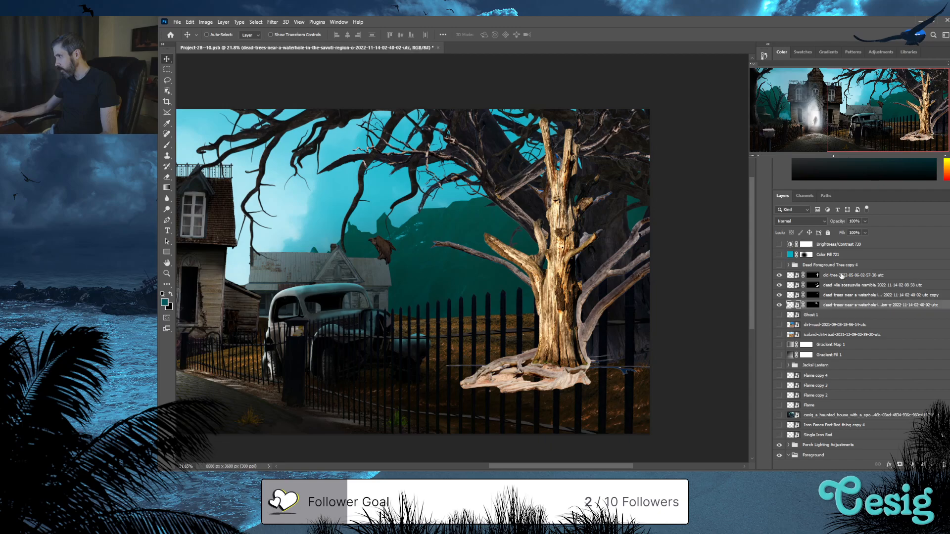
left_click(842, 276, "shift")
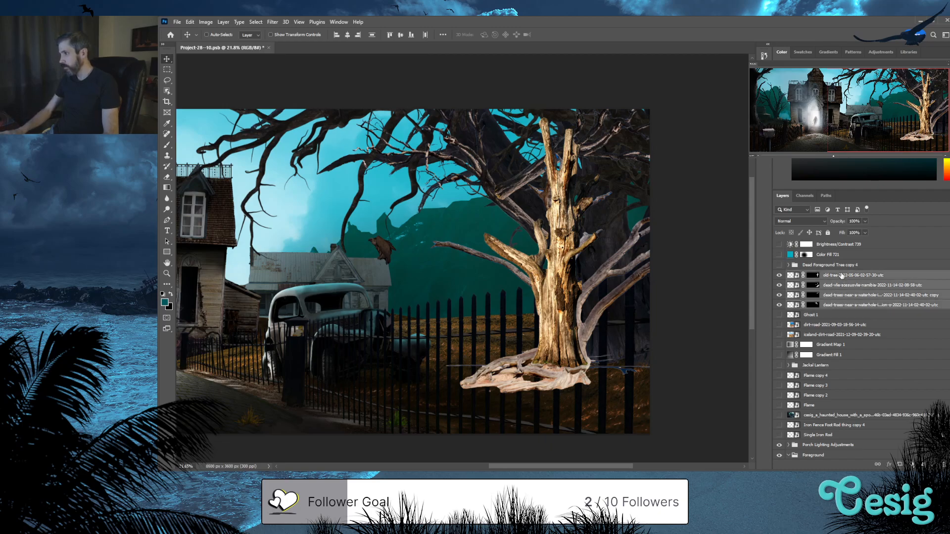
key("Delete")
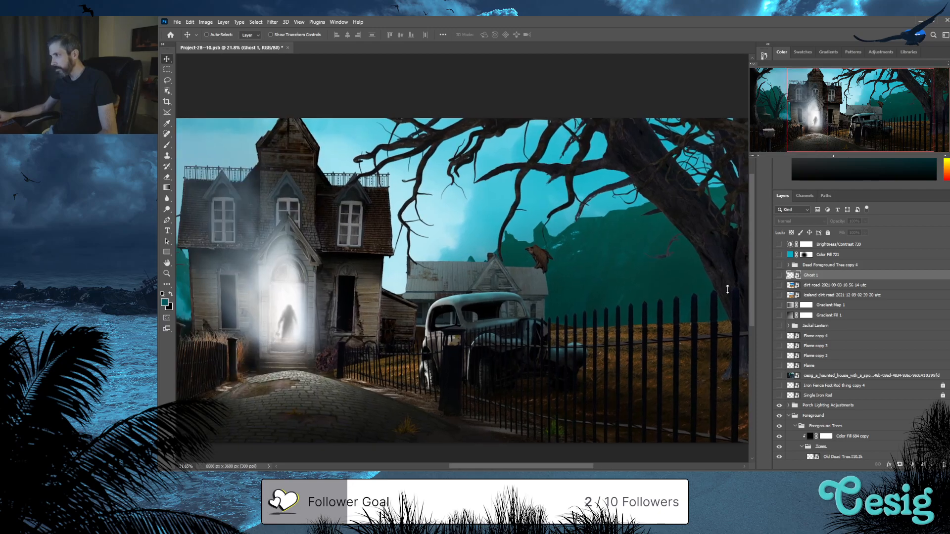
Reveal the dirt-road and iceland-dirt-road photo layers below Ghost 1 and delete both of them
left_click(780, 285)
left_click(779, 297)
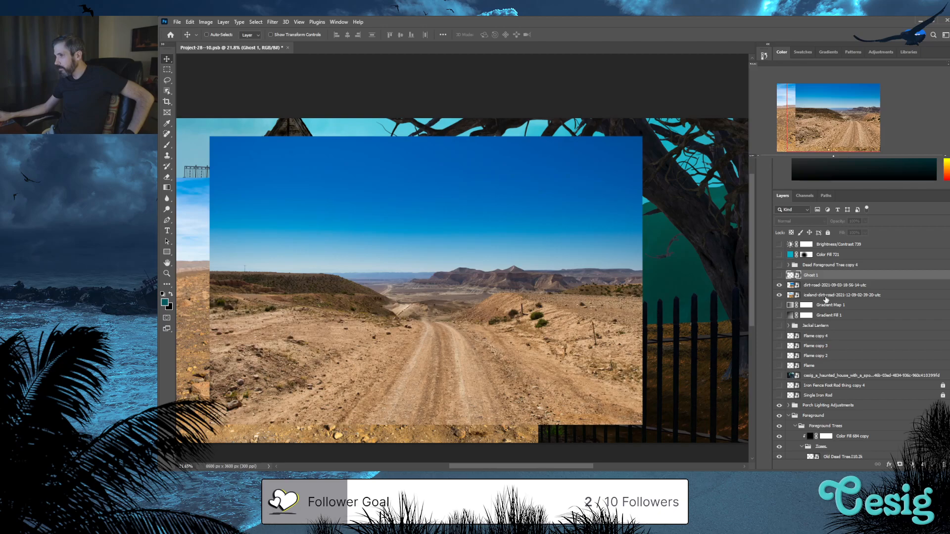
left_click(826, 297)
left_click(834, 286, "shift")
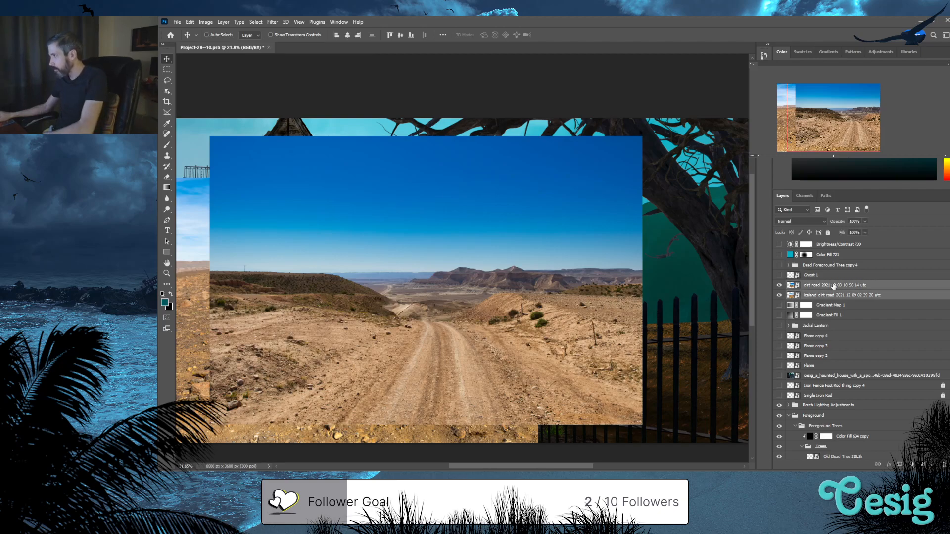
key("Delete")
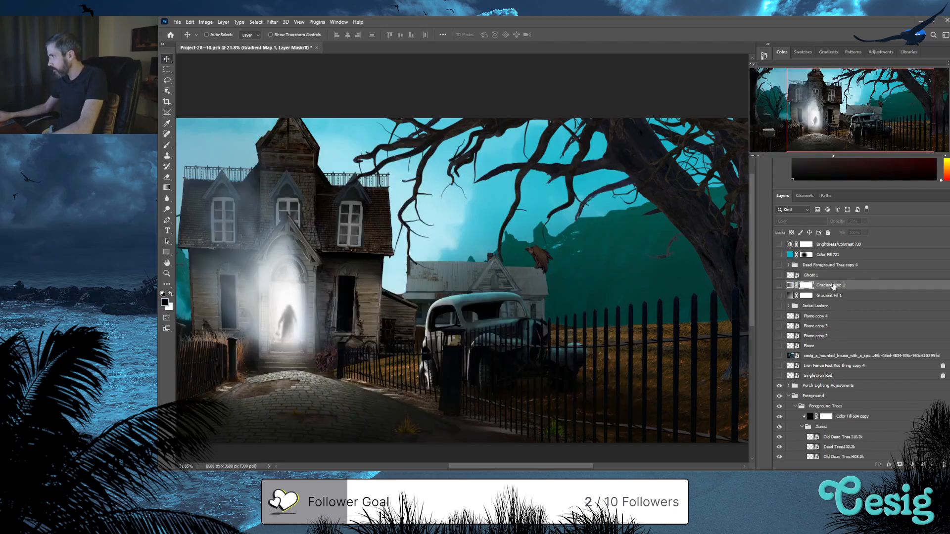
Show the Ghost 1 layer briefly to check the ghost in front of the house, and hide it again
left_click(779, 275)
left_click(820, 278)
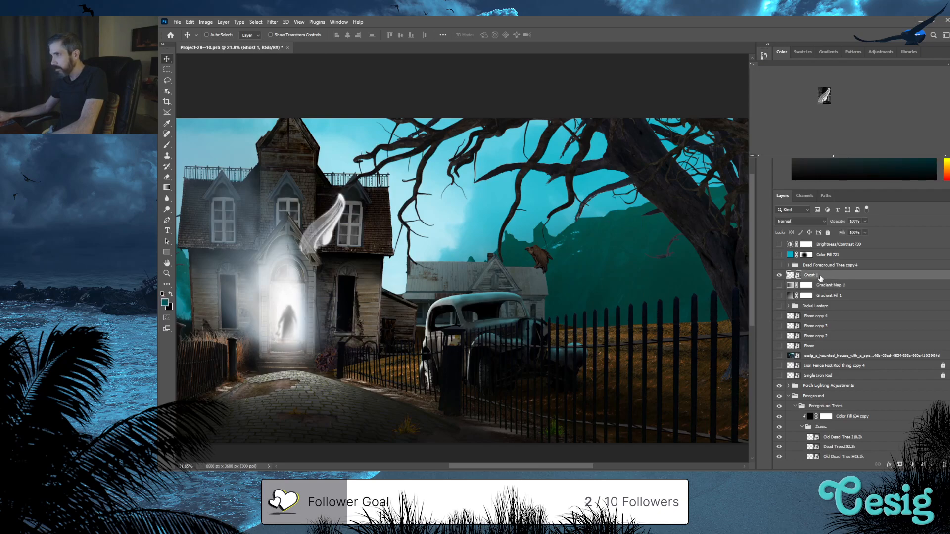
left_click(779, 275)
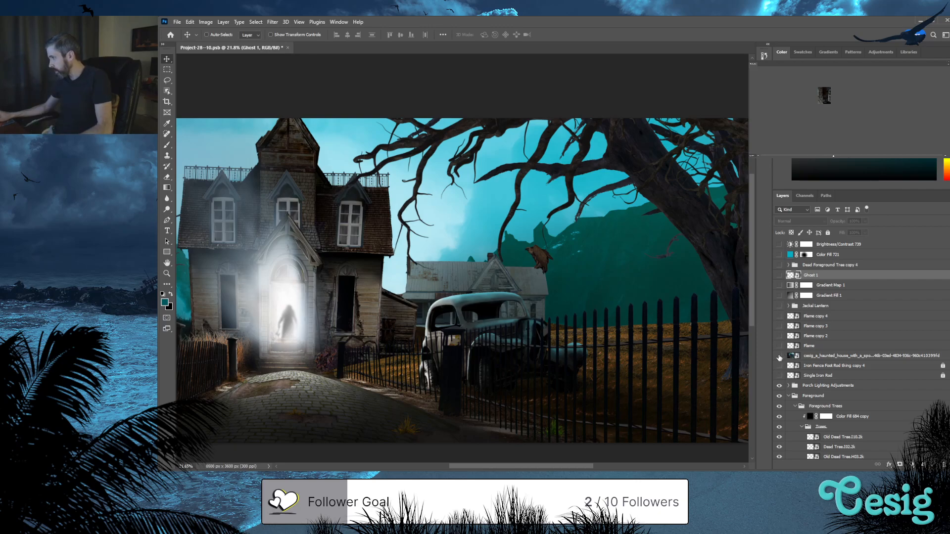
Toggle the haunted-house reference image layer below Flame on and off to compare its mood and lighting with the composite, leaving it hidden
left_click_drag(413, 350, 557, 307)
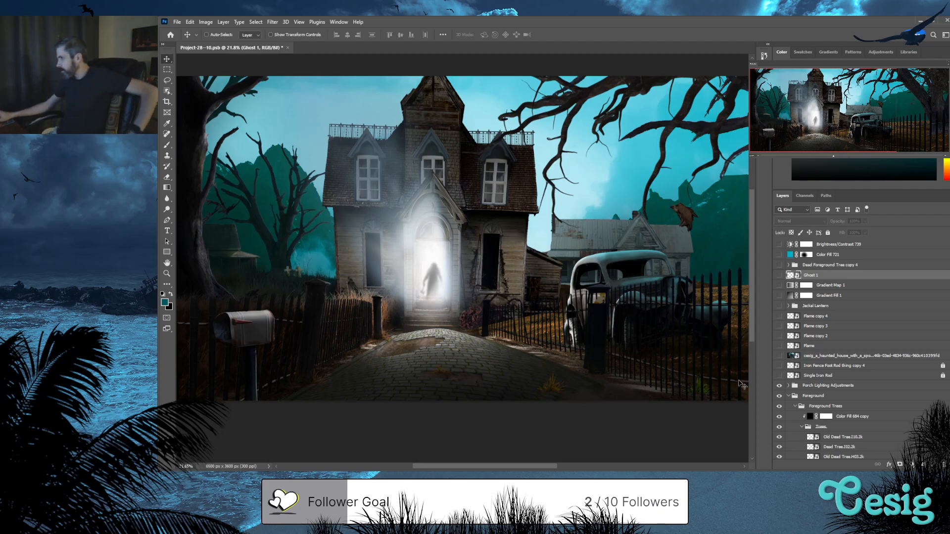
left_click(780, 355)
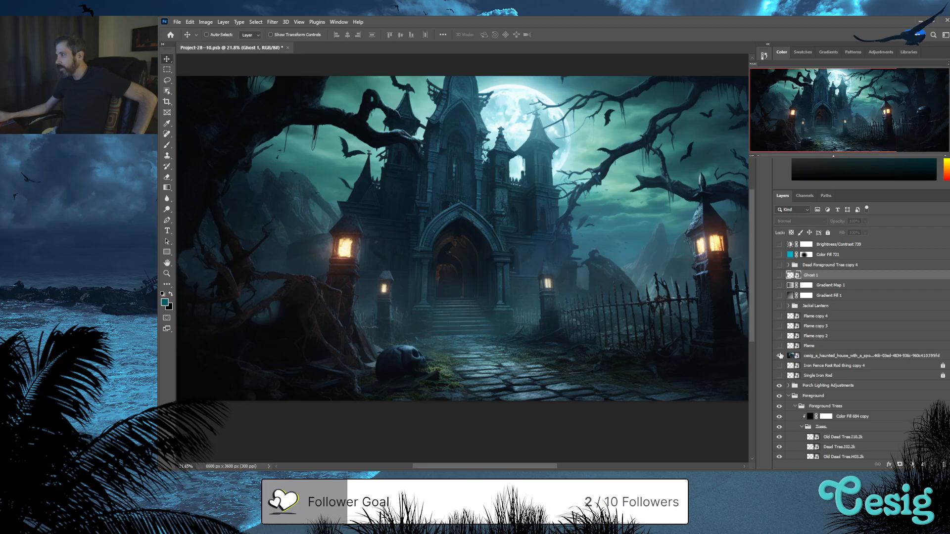
left_click_drag(510, 264, 469, 300)
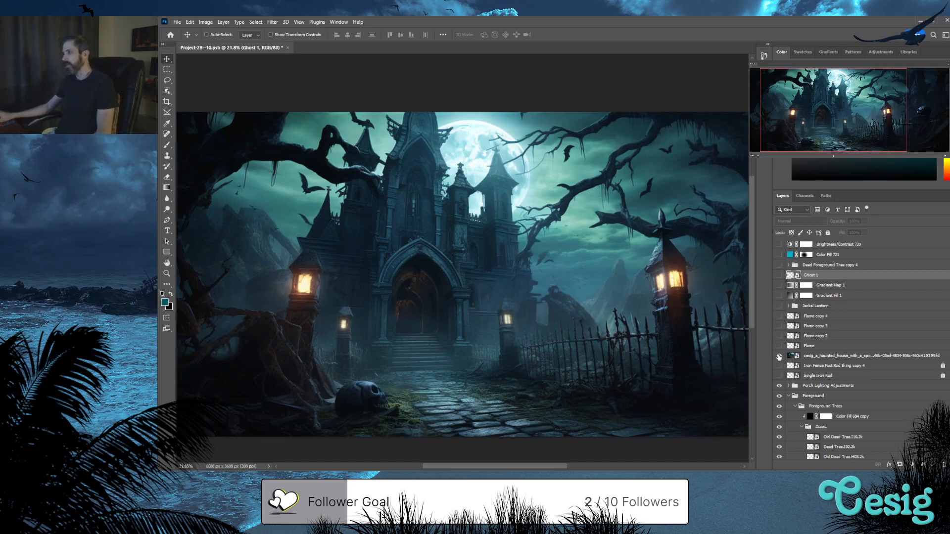
left_click(779, 357)
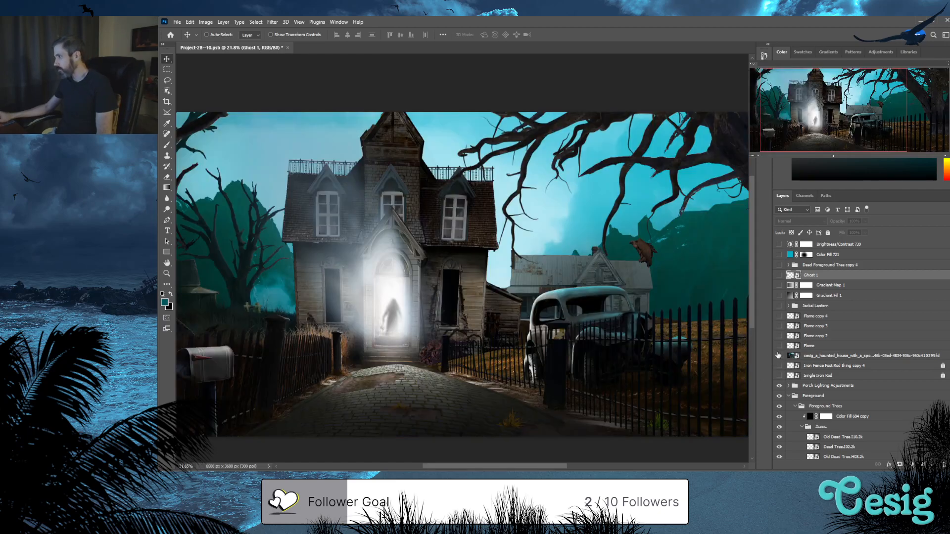
left_click(779, 356)
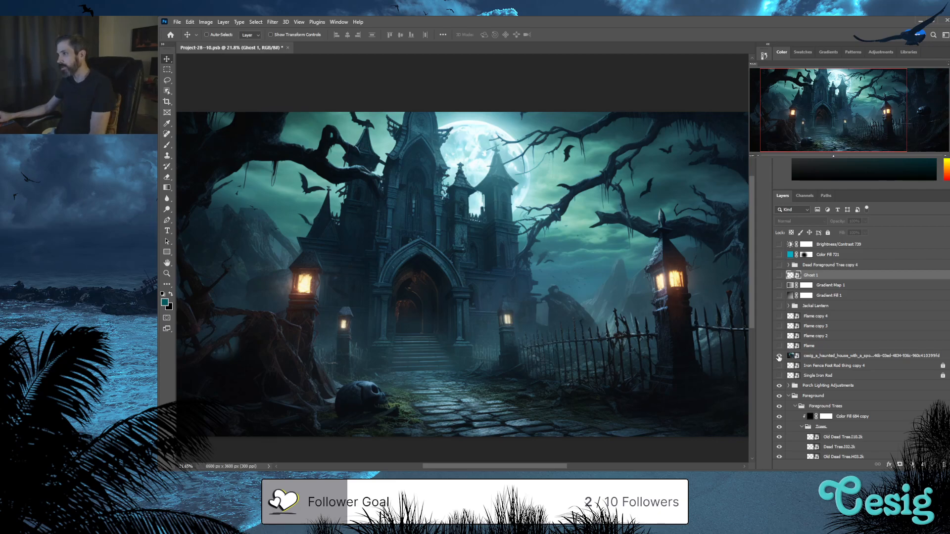
left_click(779, 356)
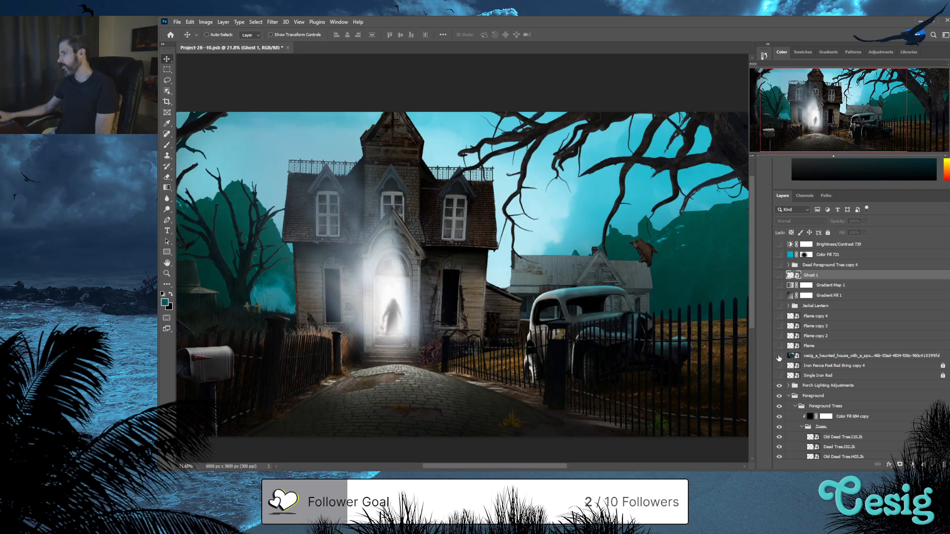
left_click(779, 357)
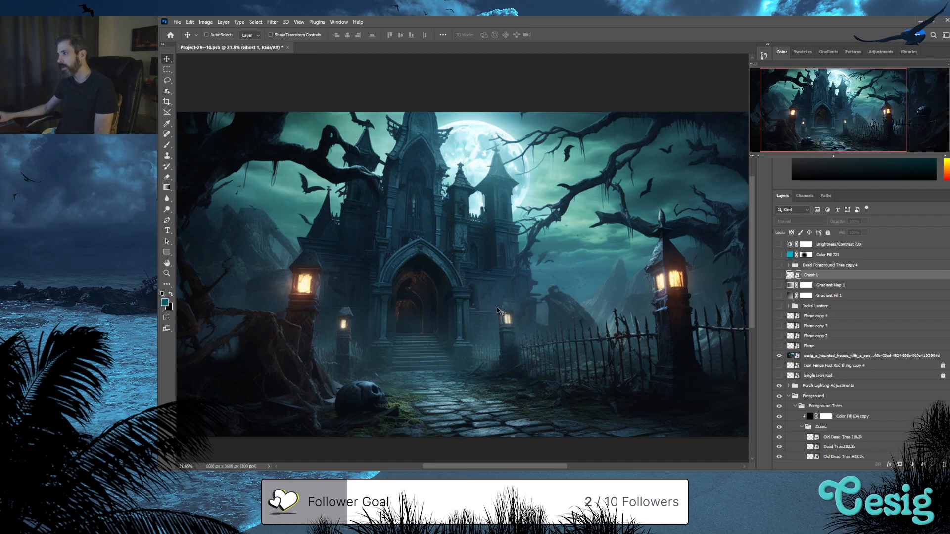
left_click(780, 358)
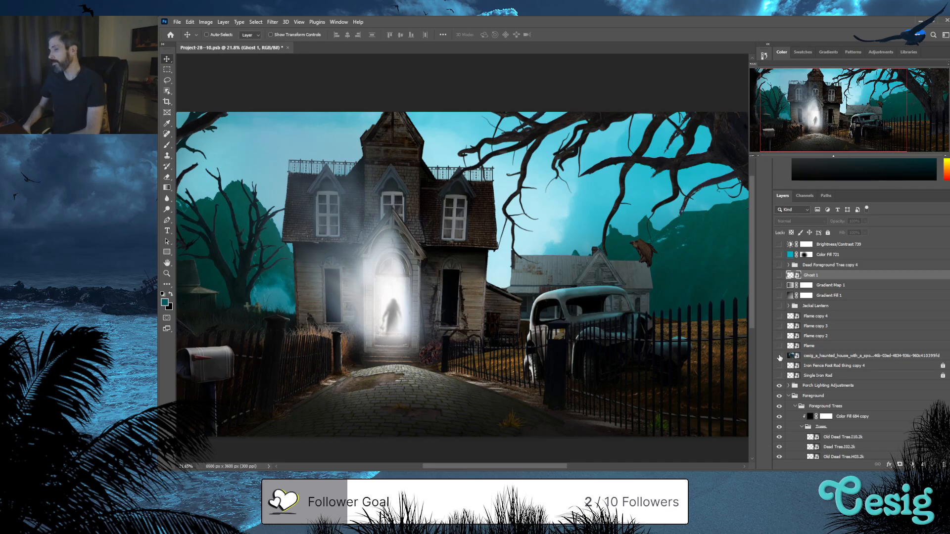
Shift the Dead Foreground Tree copy 3 group slightly left so its trunk sits closer to the image's left edge, and save the document
left_click_drag(347, 287, 507, 263)
key("ctrl+plus")
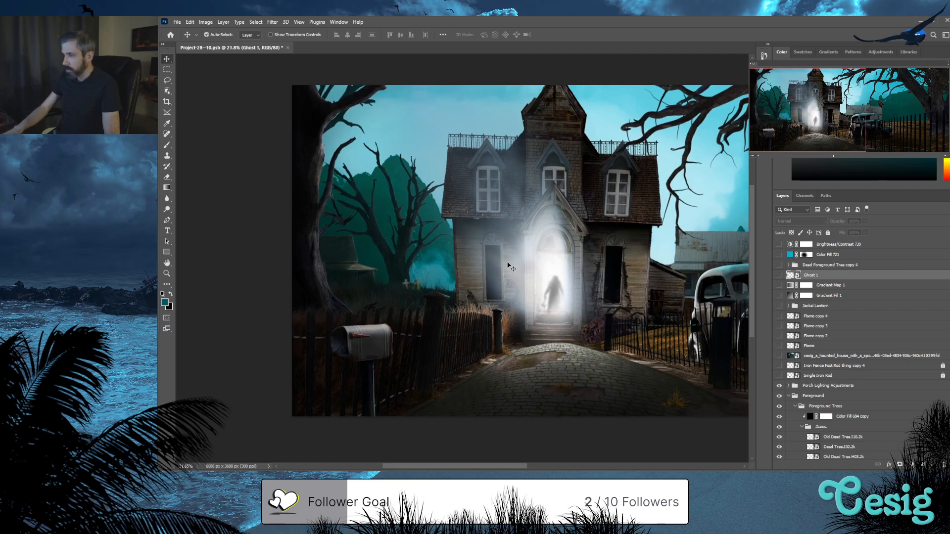
key("ctrl+plus")
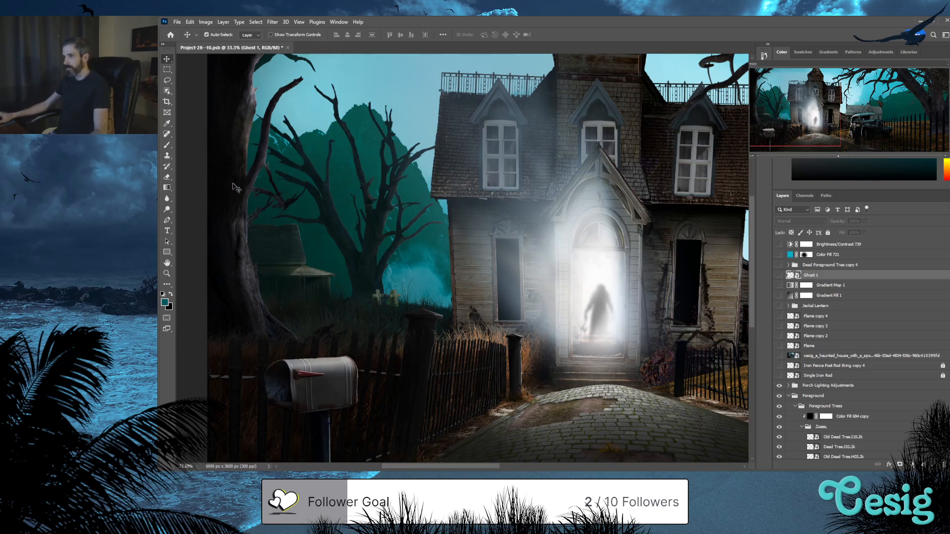
left_click(235, 187, "ctrl")
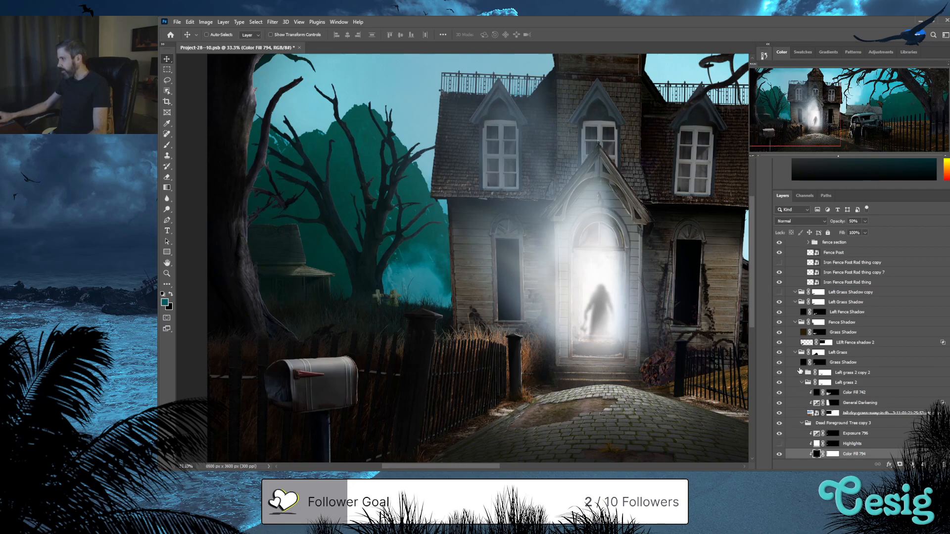
left_click(802, 423)
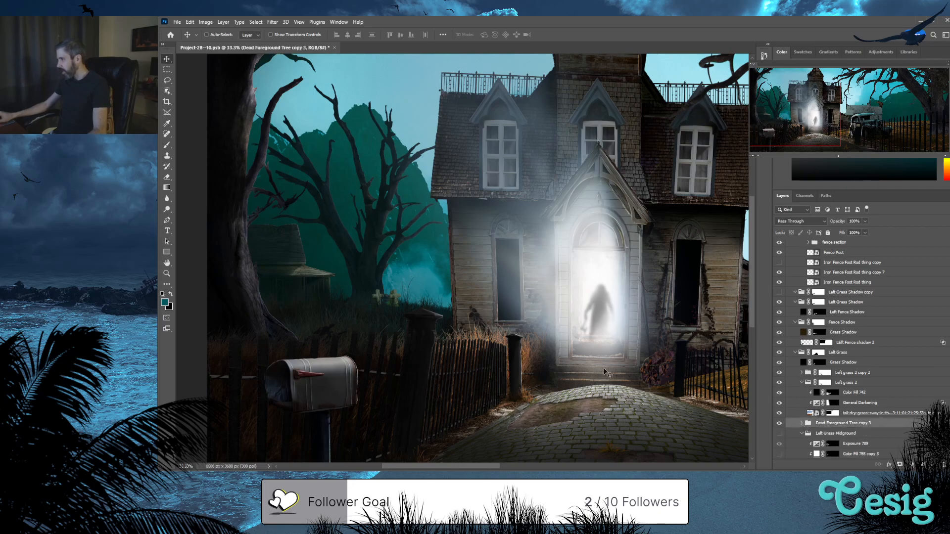
left_click_drag(321, 330, 325, 349)
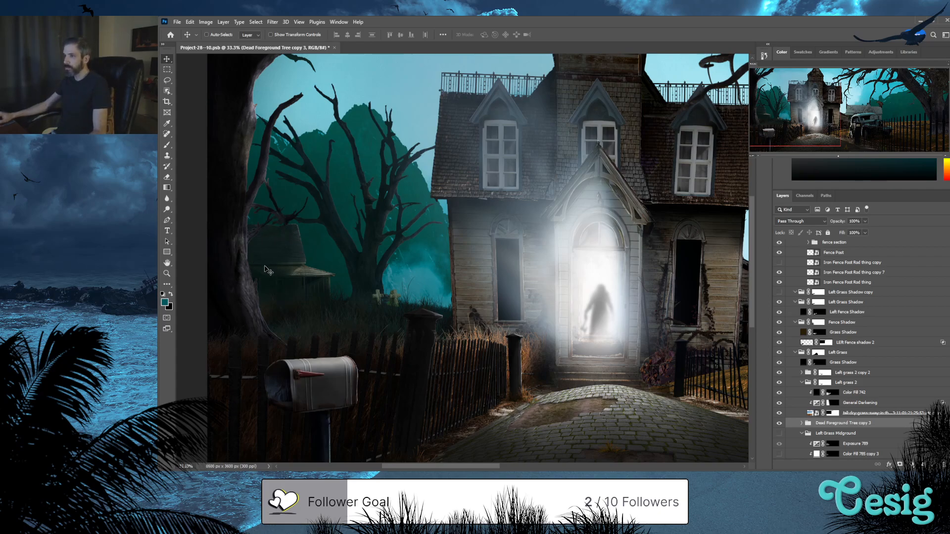
left_click_drag(315, 266, 285, 243)
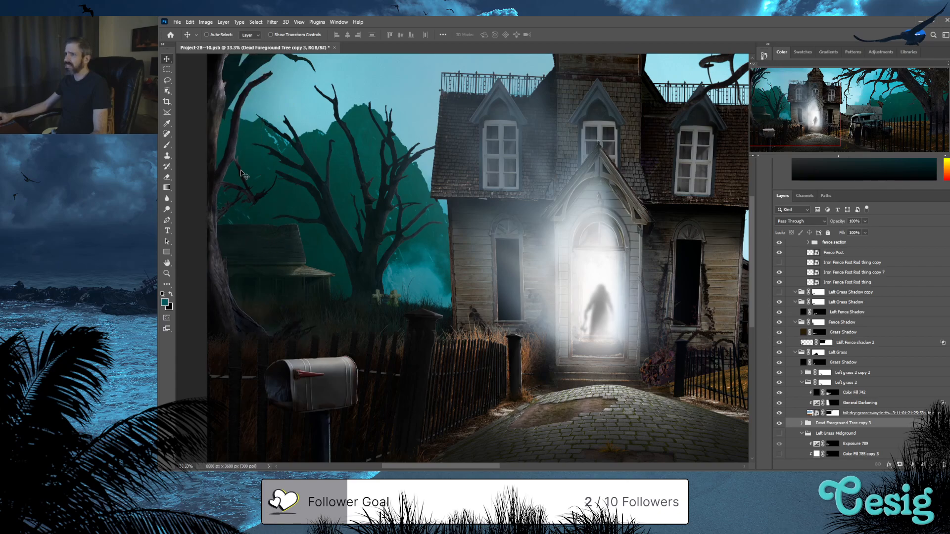
key("ctrl+z")
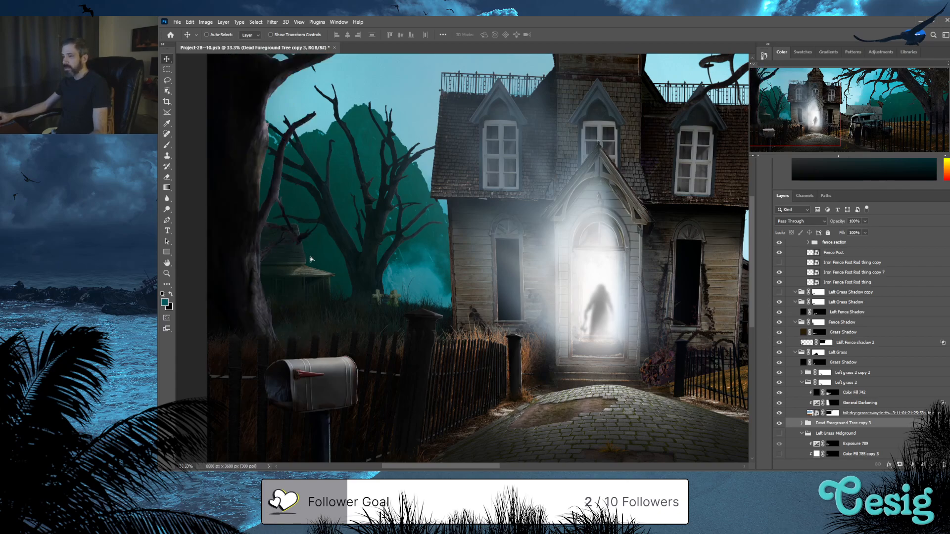
left_click_drag(310, 259, 278, 260)
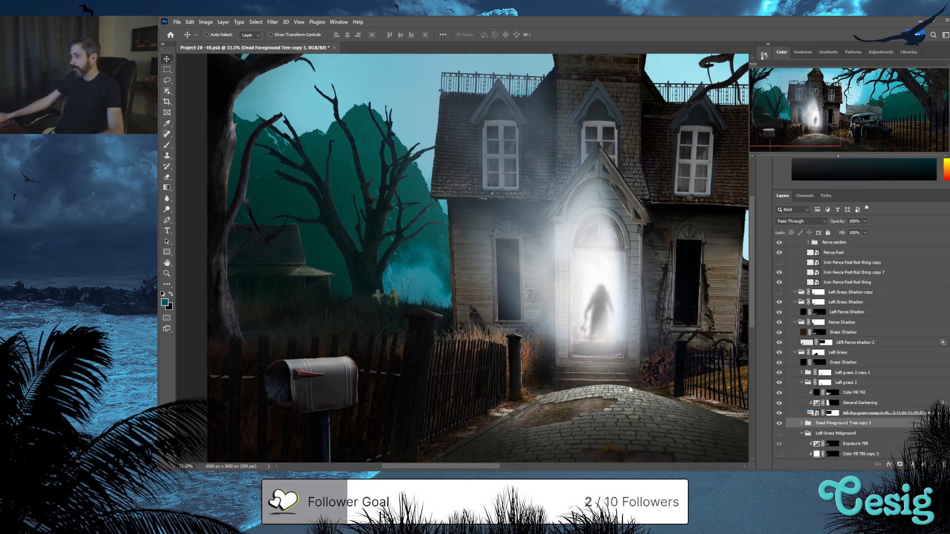
left_click_drag(638, 378, 575, 381)
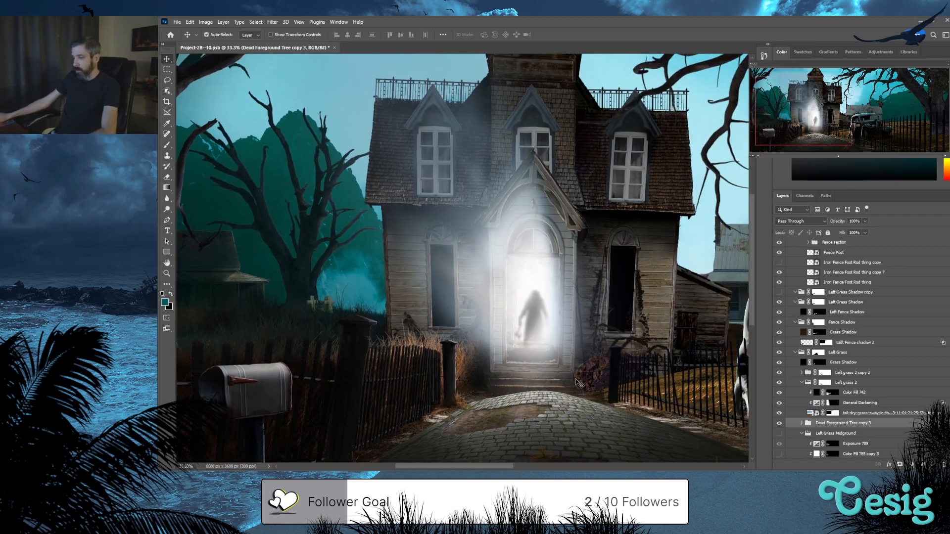
key("ctrl+s")
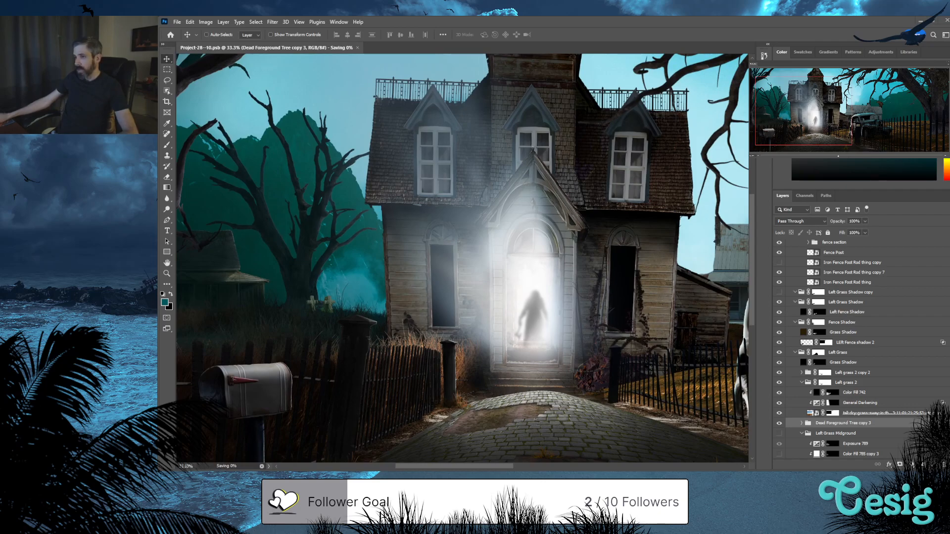